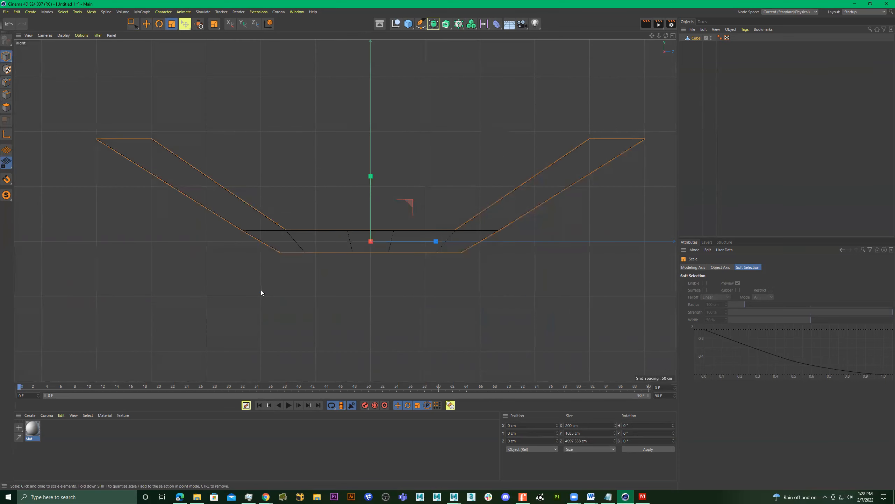
# Lengthen the bar's flat middle by moving the points of its negative-Z half outward along Z to about -3970 cm.
pyautogui.middleClick(420, 250)
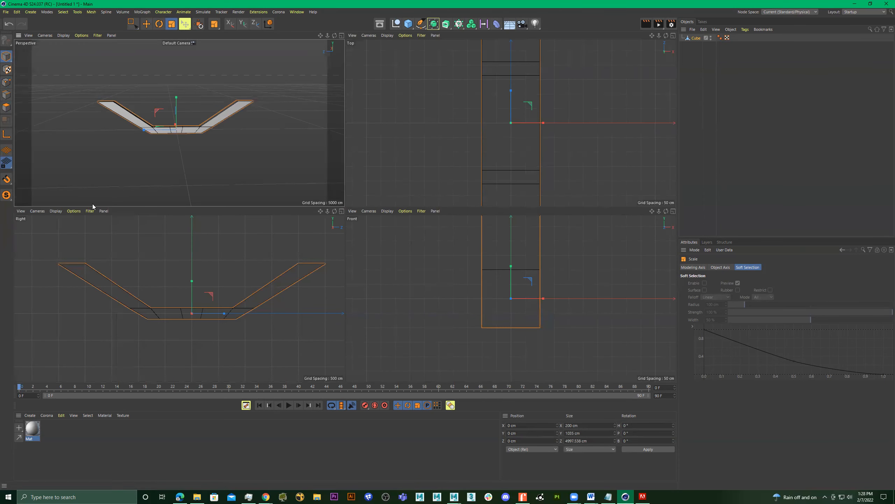
pyautogui.click(7, 82)
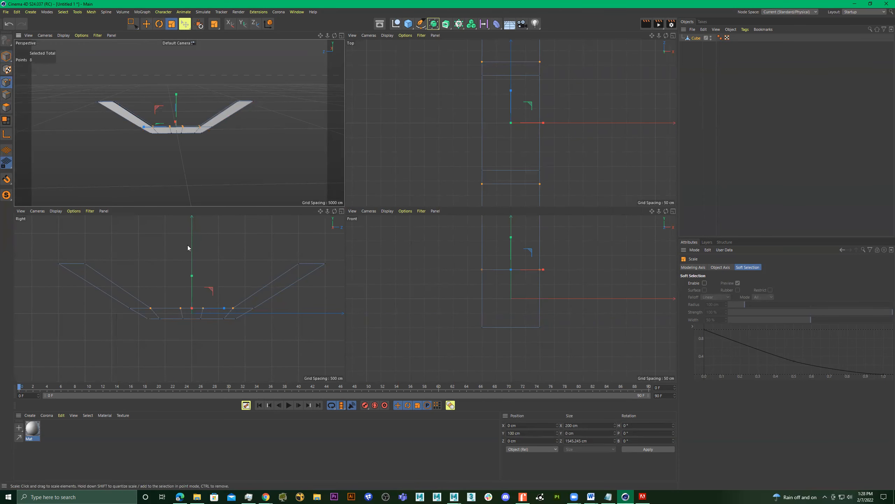
pyautogui.press('0')
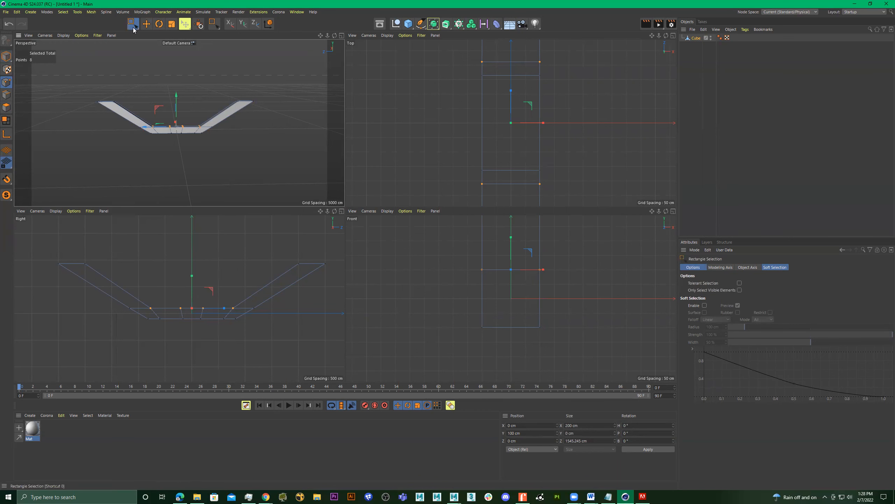
pyautogui.moveTo(34, 239); pyautogui.dragTo(197, 351)
pyautogui.keyDown('alt'); pyautogui.moveTo(196, 352); pyautogui.dragTo(217, 357, button='middle'); pyautogui.keyUp('alt')
pyautogui.scroll(-3, 224, 347)
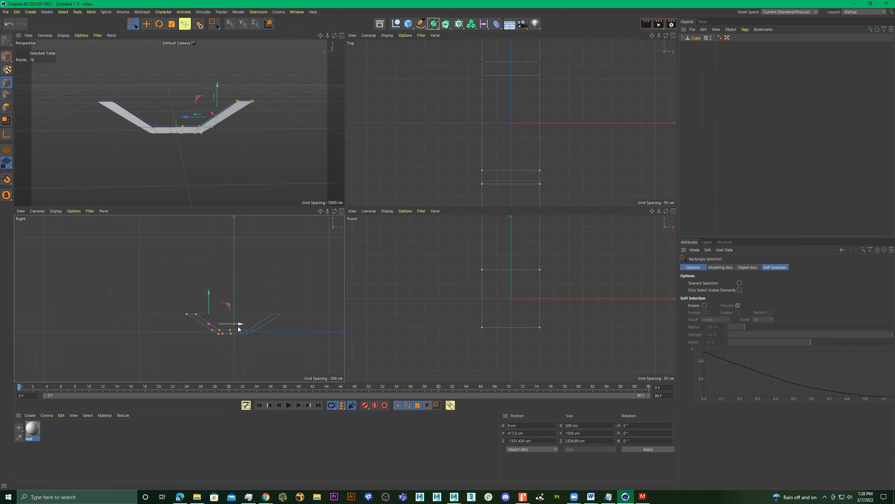
pyautogui.moveTo(230, 327); pyautogui.dragTo(179, 326)
# Move the bar's object axis along Z to the middle of the bar, at about -1514 cm.
pyautogui.keyDown('alt'); pyautogui.moveTo(221, 179); pyautogui.dragTo(260, 154); pyautogui.keyUp('alt')
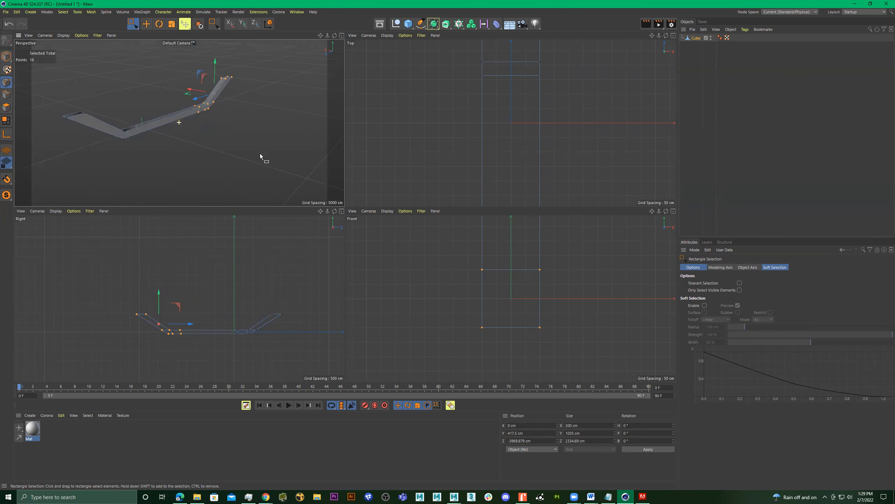
pyautogui.middleClick(232, 120)
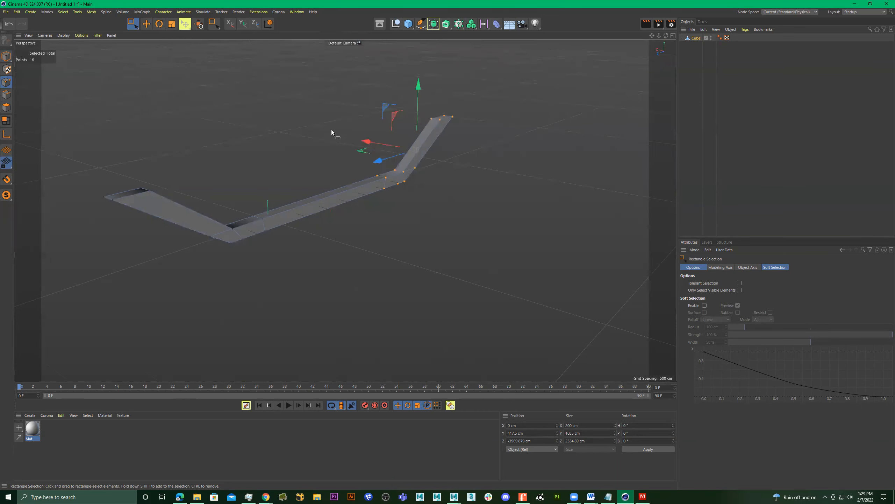
pyautogui.click(695, 39)
pyautogui.keyDown('alt'); pyautogui.moveTo(457, 142); pyautogui.dragTo(465, 160); pyautogui.keyUp('alt')
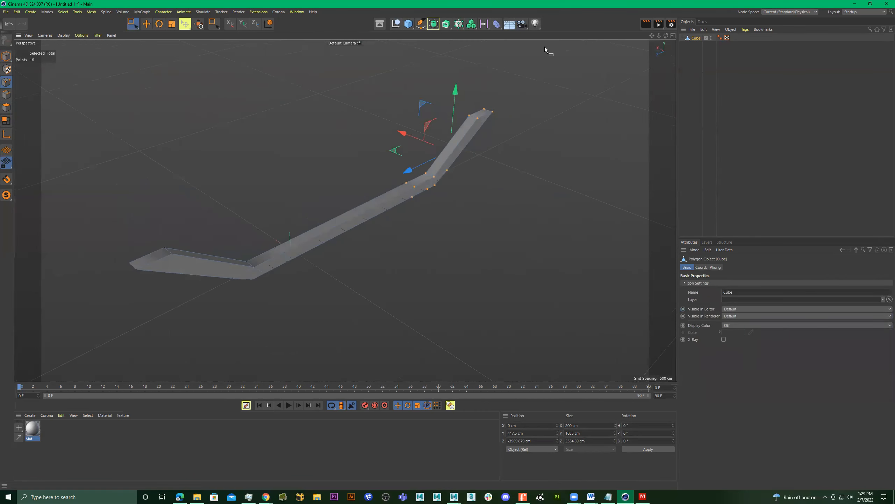
pyautogui.click(7, 57)
pyautogui.keyDown('alt'); pyautogui.moveTo(344, 210); pyautogui.dragTo(322, 184); pyautogui.keyUp('alt')
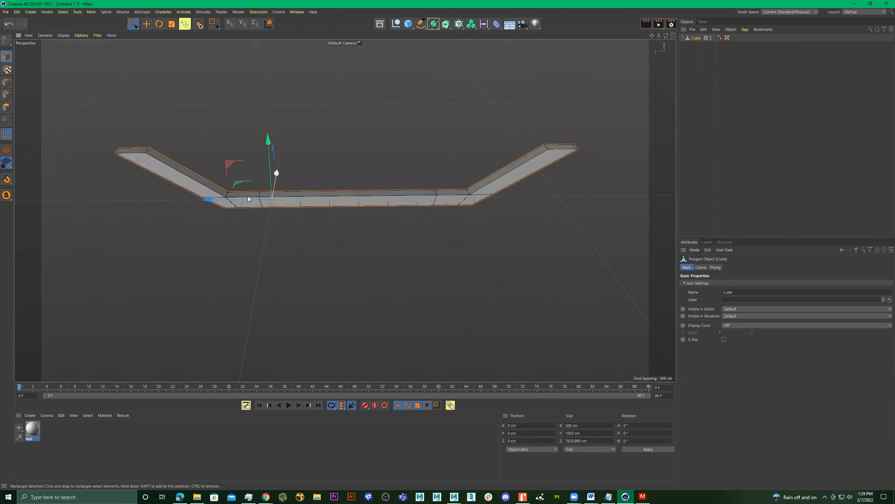
pyautogui.moveTo(213, 200); pyautogui.dragTo(406, 203)
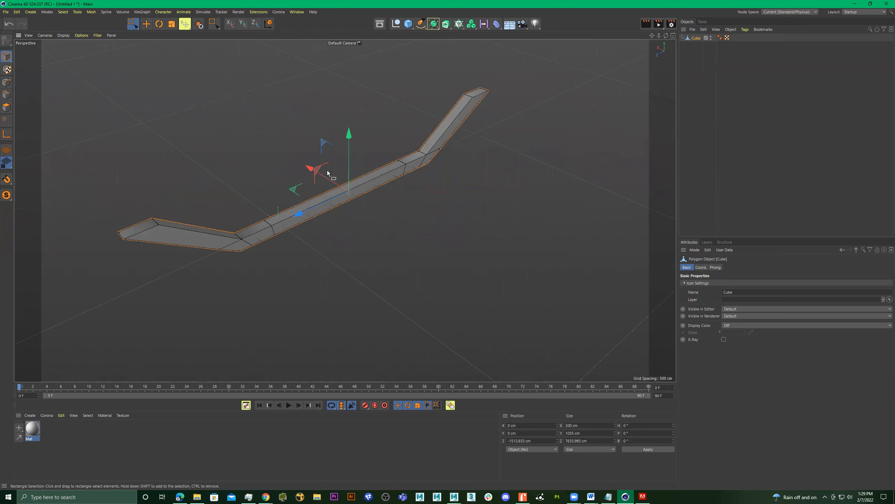
# Render a preview of the bar in the perspective view.
pyautogui.keyDown('alt'); pyautogui.moveTo(340, 176); pyautogui.dragTo(359, 178); pyautogui.keyUp('alt')
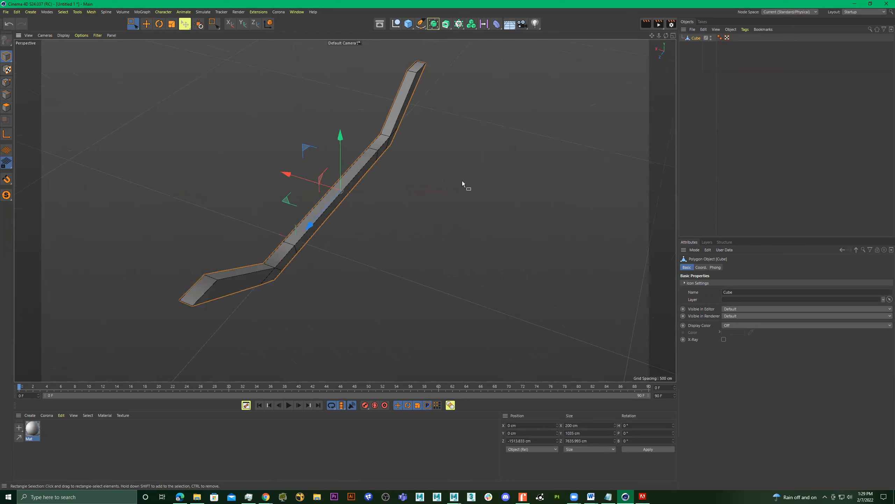
pyautogui.press('r')
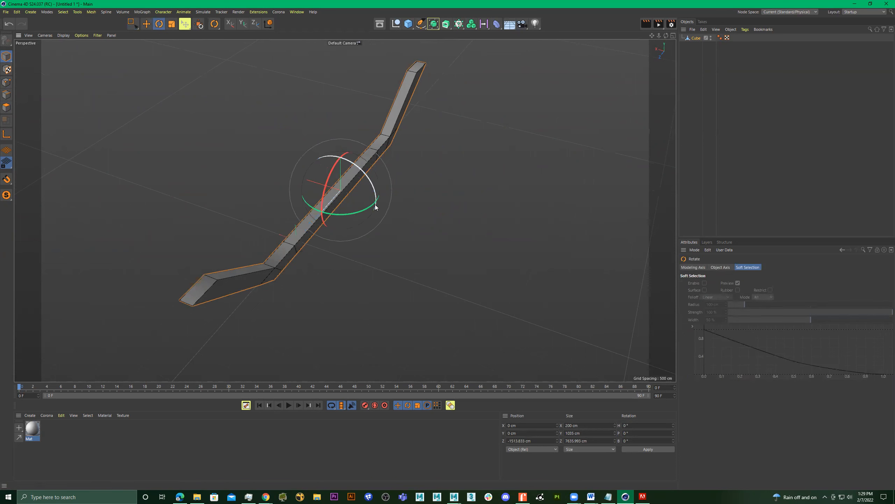
pyautogui.press('0')
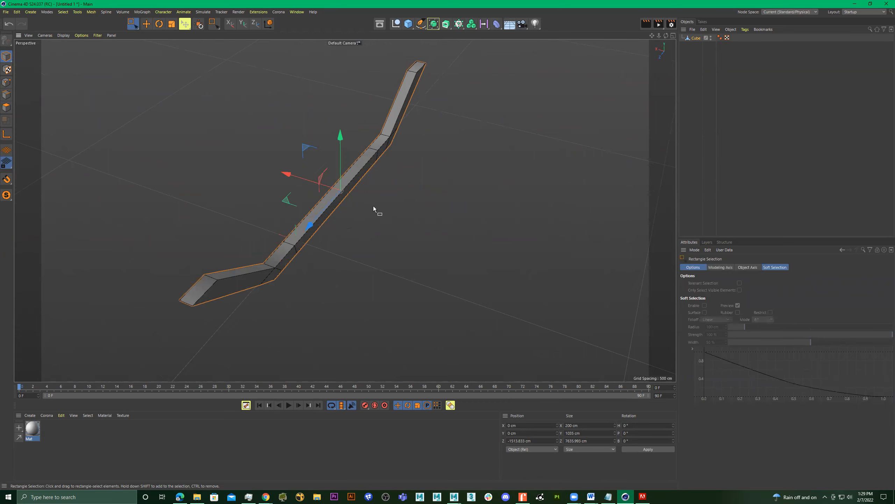
pyautogui.hotkey('ctrl', 'r')
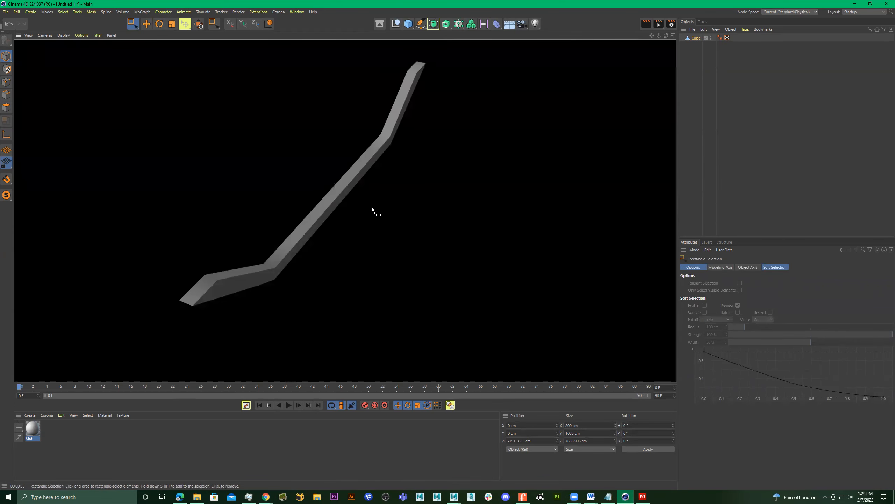
pyautogui.middleClick(390, 164)
pyautogui.middleClick(251, 146)
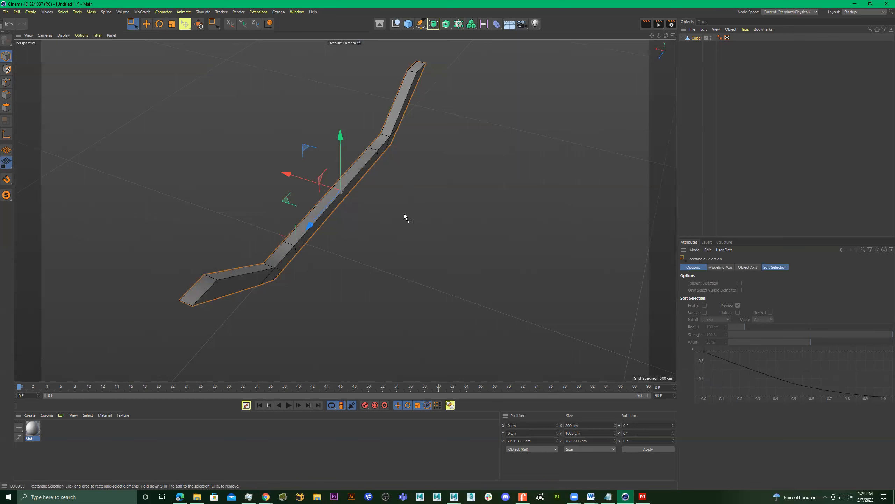
# Create a copy of the bar rotated to a heading of -85° across the original, and undo the extra tilted copy.
pyautogui.press('r')
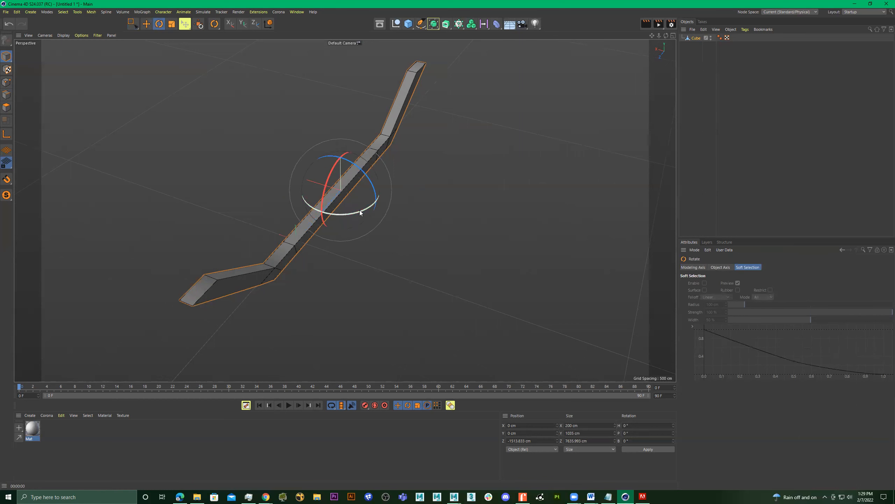
pyautogui.moveTo(359, 212); pyautogui.dragTo(219, 233)
pyautogui.keyDown('ctrl'); pyautogui.moveTo(393, 238); pyautogui.dragTo(319, 225); pyautogui.keyUp('ctrl')
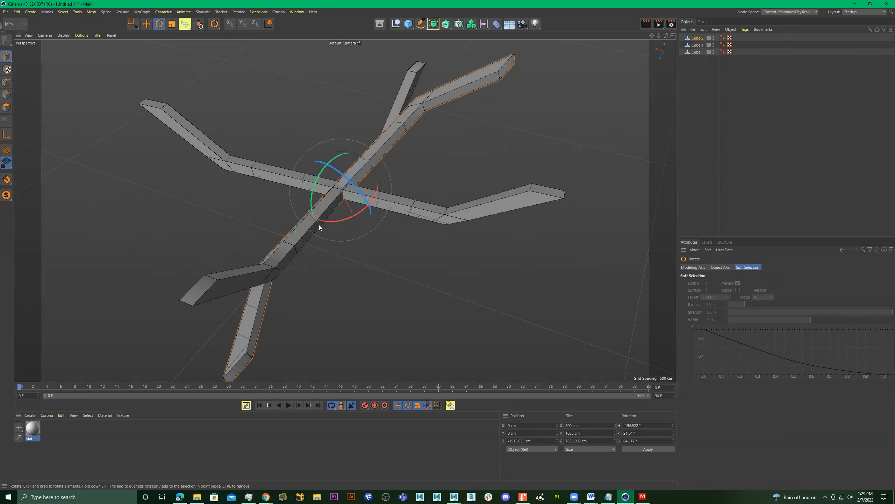
pyautogui.hotkey('ctrl', 'z')
pyautogui.keyDown('alt'); pyautogui.moveTo(433, 239); pyautogui.dragTo(404, 216); pyautogui.keyUp('alt')
pyautogui.scroll(3, 305, 250)
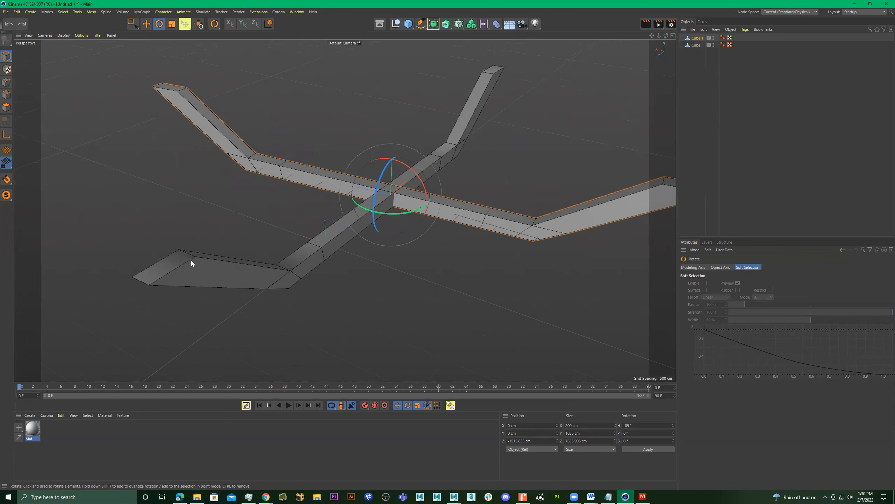
# Shift the crossing bar along its own length to about X 60.6 cm and Z -1508.5 cm.
pyautogui.keyDown('alt'); pyautogui.moveTo(292, 270); pyautogui.dragTo(419, 249); pyautogui.keyUp('alt')
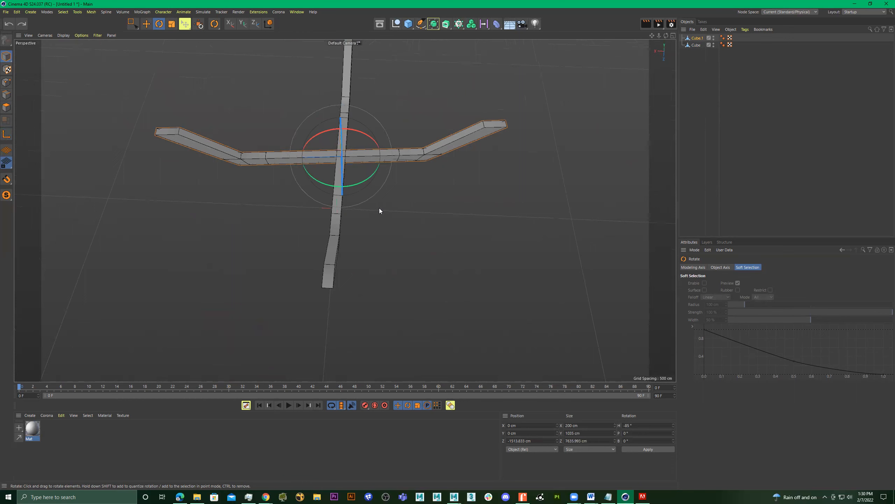
pyautogui.press('e')
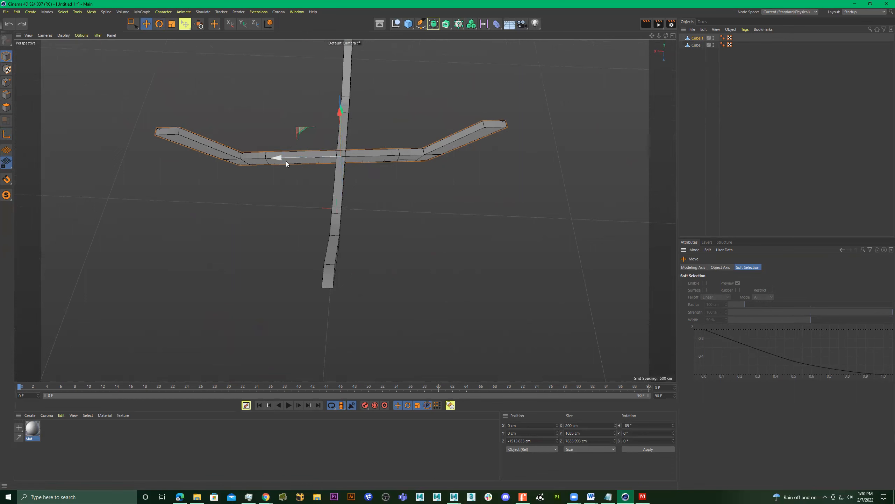
pyautogui.moveTo(285, 160); pyautogui.dragTo(317, 159)
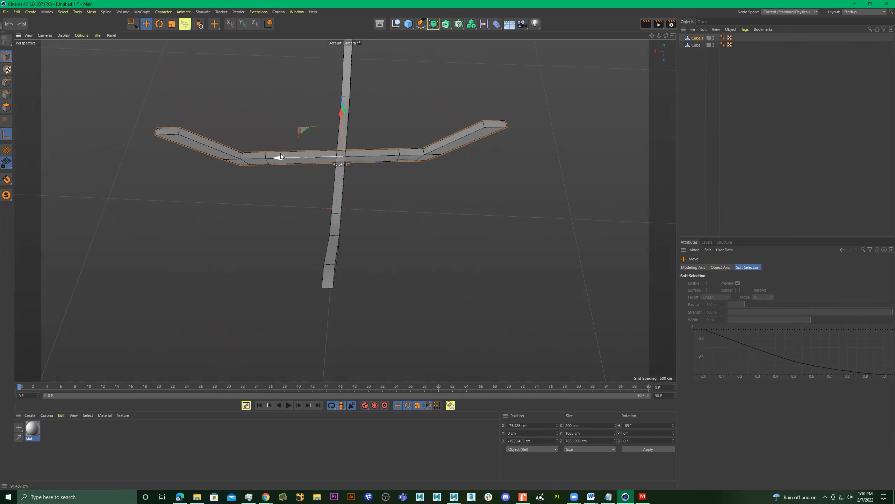
# Examine how the two crossed bars line up from above and from an oblique angle.
pyautogui.keyDown('alt'); pyautogui.moveTo(390, 182); pyautogui.dragTo(462, 223); pyautogui.keyUp('alt')
pyautogui.keyDown('alt'); pyautogui.moveTo(452, 185); pyautogui.dragTo(436, 204, button='right'); pyautogui.keyUp('alt')
pyautogui.keyDown('alt'); pyautogui.moveTo(436, 203); pyautogui.dragTo(425, 251, button='middle'); pyautogui.keyUp('alt')
pyautogui.keyDown('alt'); pyautogui.moveTo(445, 220); pyautogui.dragTo(416, 229, button='right'); pyautogui.keyUp('alt')
pyautogui.moveTo(343, 209)
pyautogui.keyDown('alt'); pyautogui.mouseDown()
pyautogui.moveTo(358, 216)
pyautogui.moveTo(352, 195)
pyautogui.mouseUp(); pyautogui.keyUp('alt')
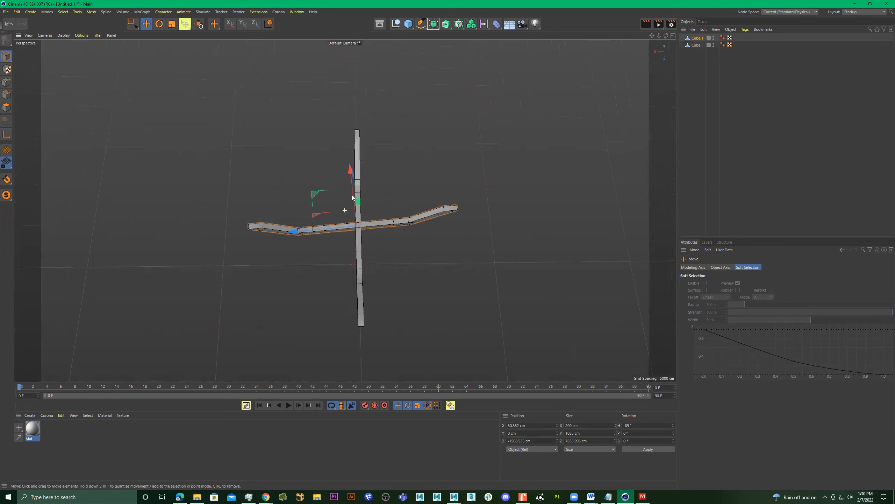
pyautogui.keyDown('alt'); pyautogui.moveTo(366, 202); pyautogui.dragTo(374, 246, button='middle'); pyautogui.keyUp('alt')
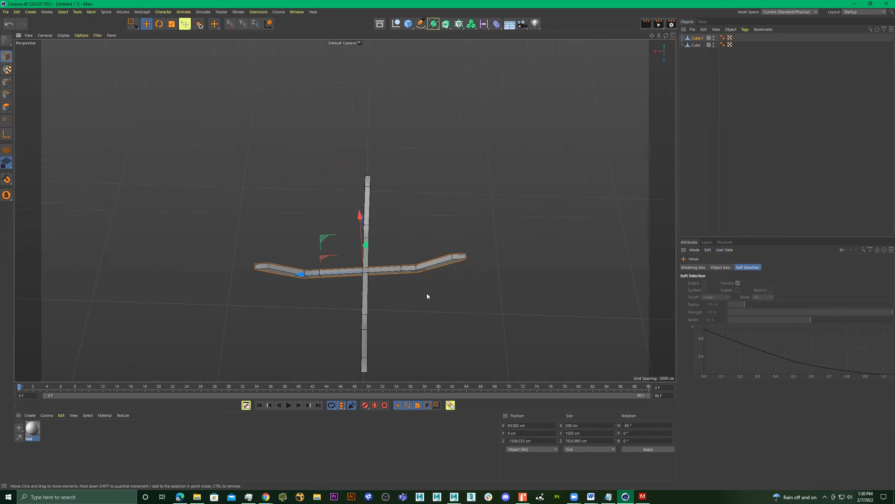
pyautogui.keyDown('alt'); pyautogui.moveTo(427, 293); pyautogui.dragTo(407, 294); pyautogui.keyUp('alt')
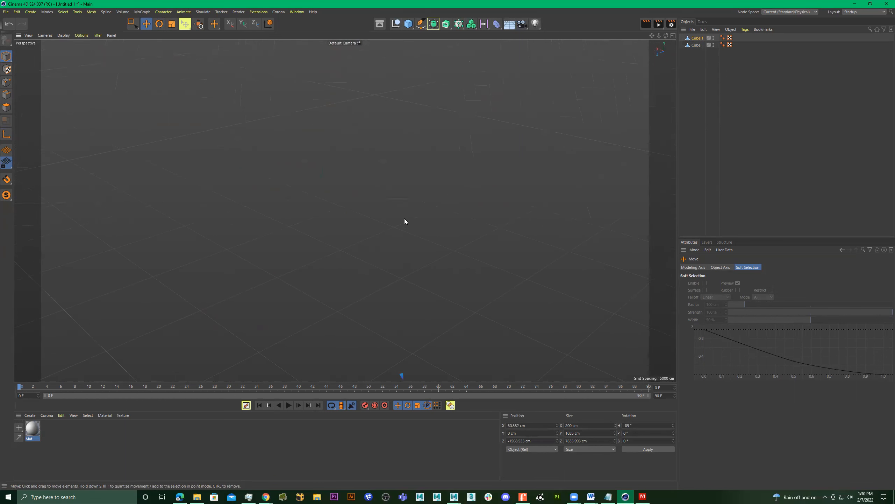
pyautogui.press('o')
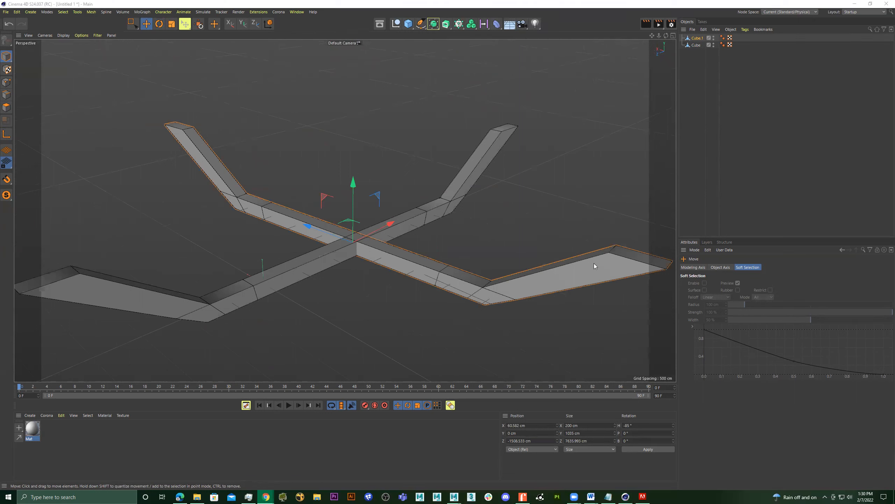
pyautogui.scroll(-10, 429, 200)
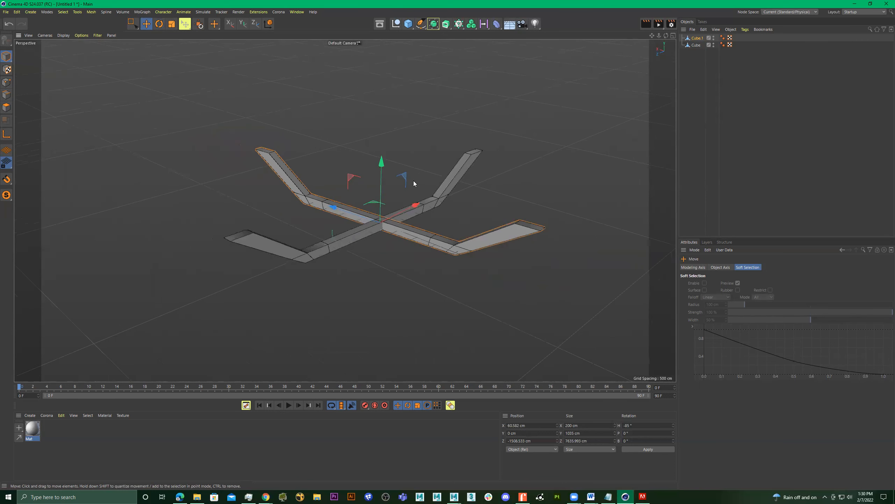
pyautogui.scroll(8, 381, 226)
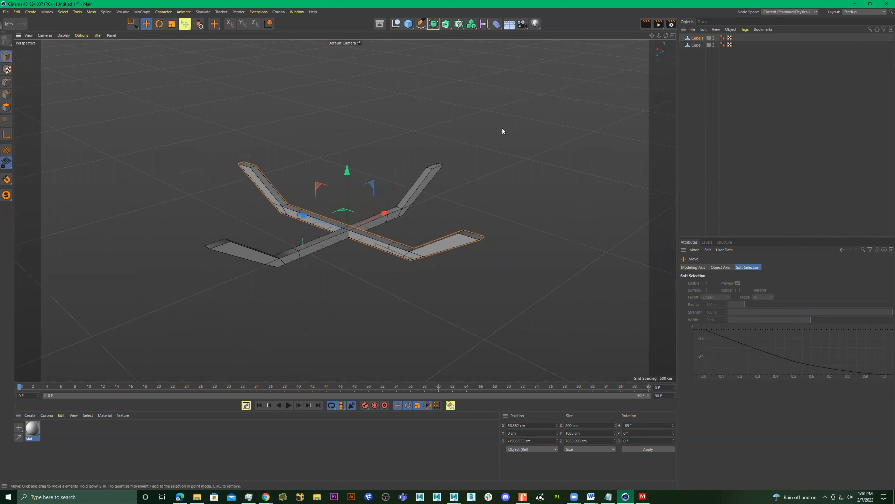
# Hide both crossed bars in the editor viewport.
pyautogui.keyDown('ctrl'); pyautogui.click(696, 45); pyautogui.keyUp('ctrl')
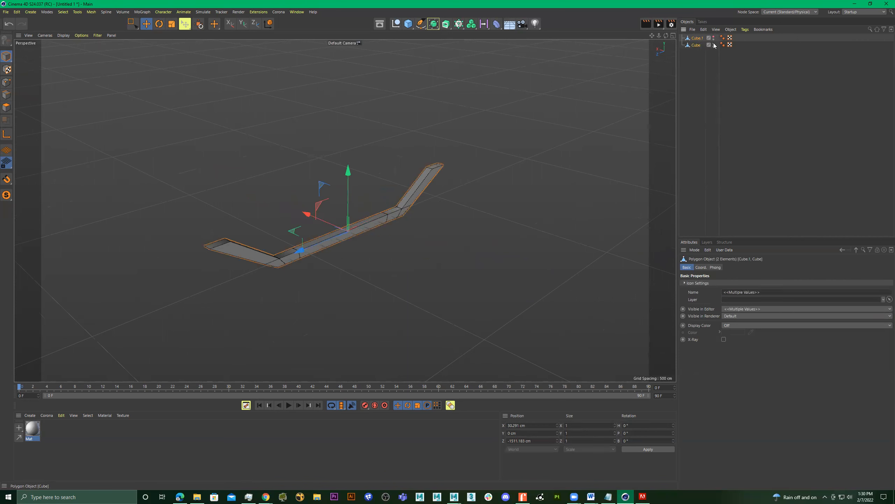
pyautogui.doubleClick(714, 44)
pyautogui.scroll(-3, 399, 177)
pyautogui.keyDown('alt'); pyautogui.moveTo(398, 177); pyautogui.dragTo(408, 187); pyautogui.keyUp('alt')
pyautogui.middleClick(408, 187)
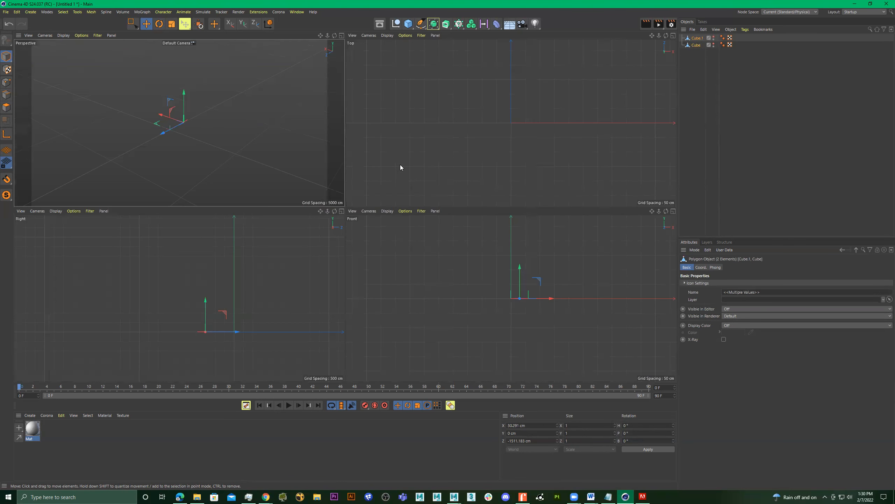
pyautogui.middleClick(266, 102)
# Add a cylinder primitive to the scene and frame it in the perspective view.
pyautogui.click(408, 25)
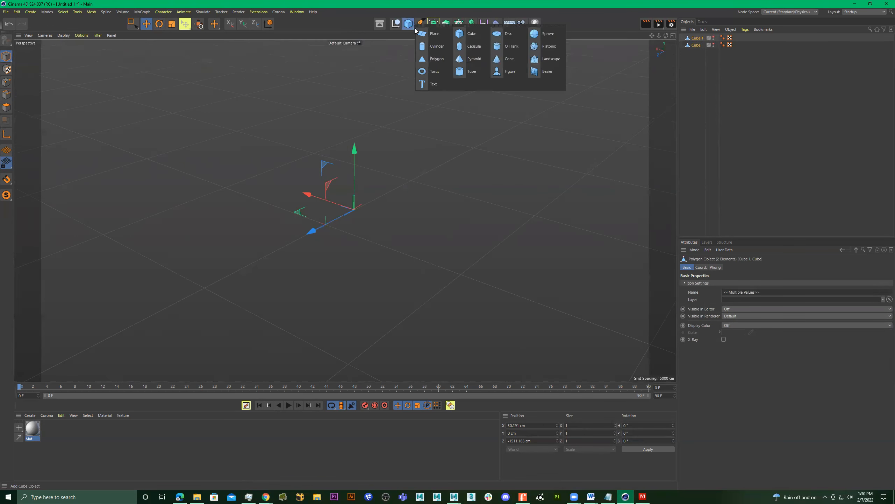
pyautogui.click(437, 49)
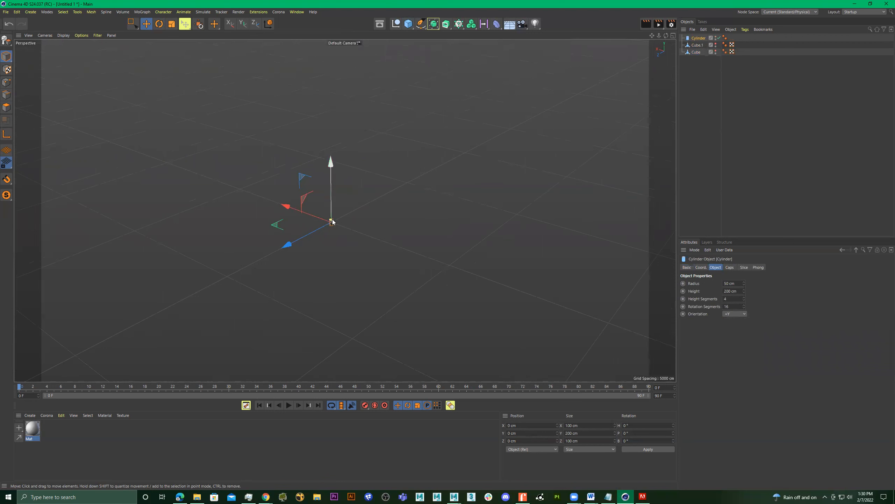
pyautogui.press('h')
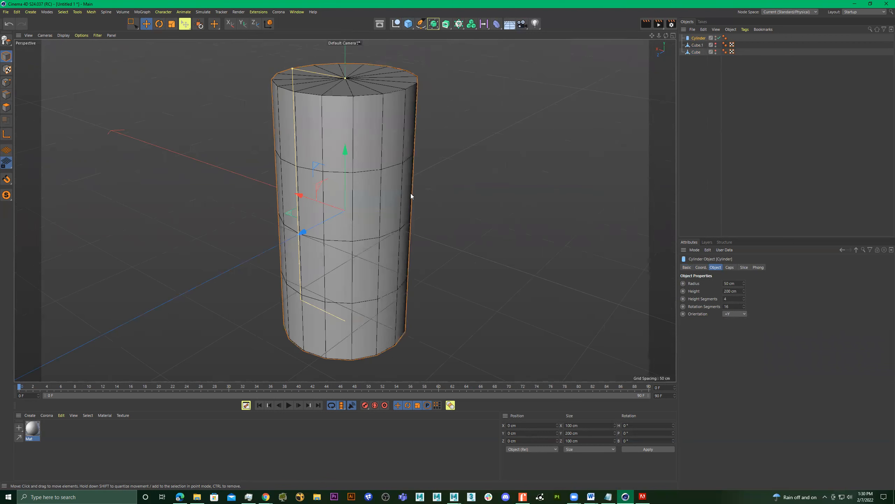
# Enlarge the cylinder to a radius of about 874 cm and a height of about 666 cm, raised to about Y 757 cm.
pyautogui.keyDown('alt'); pyautogui.moveTo(411, 194); pyautogui.dragTo(329, 198, button='right'); pyautogui.keyUp('alt')
pyautogui.moveTo(384, 168); pyautogui.dragTo(226, 161)
pyautogui.scroll(-3, 322, 177)
pyautogui.moveTo(374, 172); pyautogui.dragTo(375, 3)
pyautogui.scroll(-5, 402, 183)
pyautogui.keyDown('alt'); pyautogui.moveTo(402, 183); pyautogui.dragTo(377, 231, button='middle'); pyautogui.keyUp('alt')
pyautogui.keyDown('alt'); pyautogui.moveTo(377, 231); pyautogui.dragTo(469, 218); pyautogui.keyUp('alt')
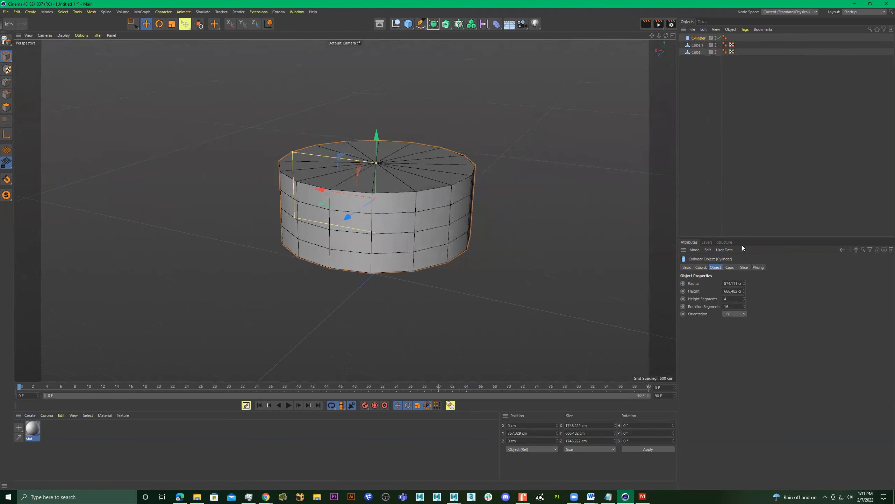
# Fillet the cylinder's caps with a radius of about 32 cm and 9 fillet segments.
pyautogui.click(730, 268)
pyautogui.click(709, 300)
pyautogui.scroll(3, 334, 160)
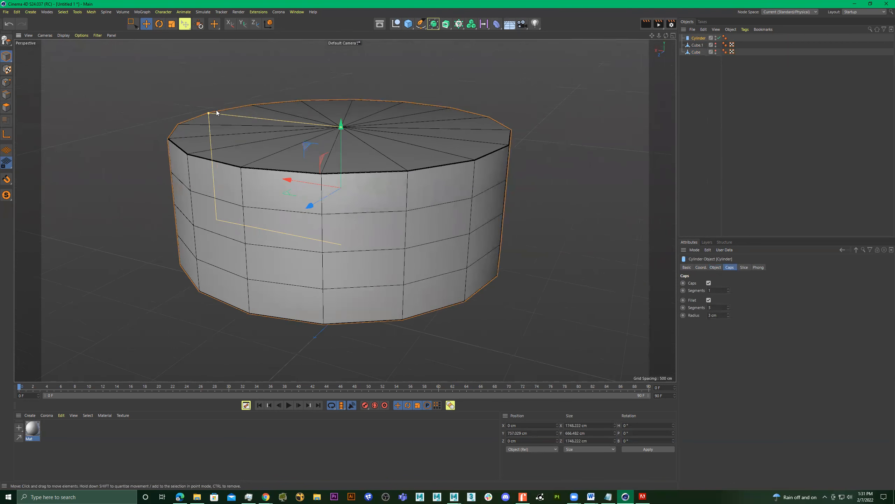
pyautogui.moveTo(207, 112); pyautogui.dragTo(186, 120)
pyautogui.doubleClick(718, 306)
pyautogui.press('Return')
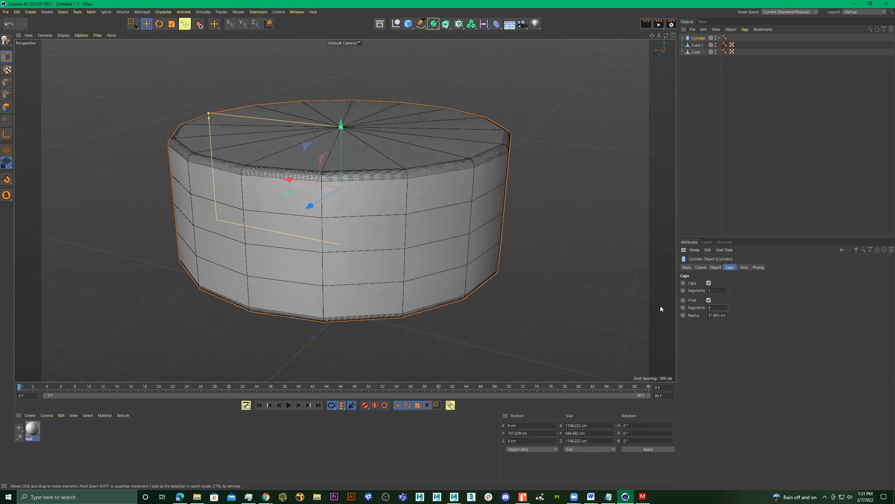
# Set the cylinder's rotation segments to 32.
pyautogui.click(716, 267)
pyautogui.moveTo(734, 307); pyautogui.dragTo(659, 299)
pyautogui.write('32')
pyautogui.press('Return')
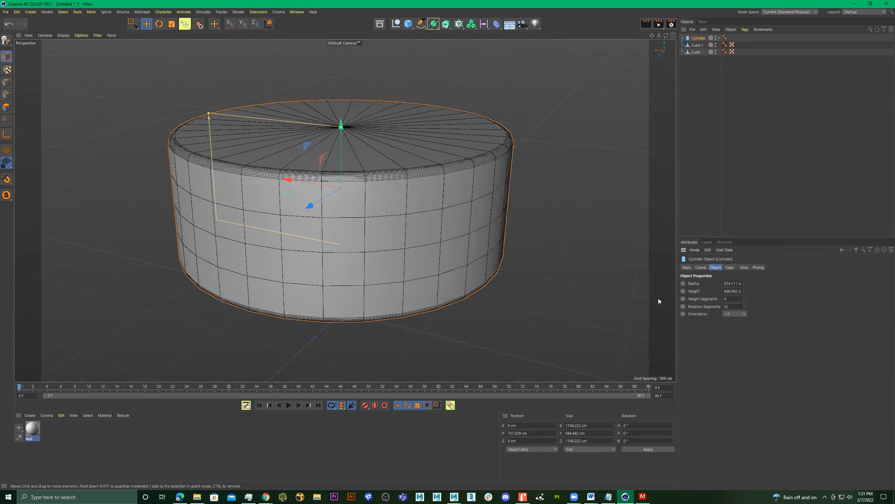
# Examine the filleted cylinder's edges and mesh from several angles and distances.
pyautogui.keyDown('alt'); pyautogui.moveTo(337, 169); pyautogui.dragTo(330, 204); pyautogui.keyUp('alt')
pyautogui.keyDown('alt'); pyautogui.moveTo(376, 203); pyautogui.dragTo(436, 249, button='middle'); pyautogui.keyUp('alt')
pyautogui.keyDown('alt'); pyautogui.moveTo(395, 234); pyautogui.dragTo(406, 285); pyautogui.keyUp('alt')
pyautogui.keyDown('alt'); pyautogui.moveTo(414, 247); pyautogui.dragTo(370, 247, button='right'); pyautogui.keyUp('alt')
pyautogui.keyDown('alt'); pyautogui.moveTo(420, 260); pyautogui.dragTo(430, 223); pyautogui.keyUp('alt')
pyautogui.keyDown('alt'); pyautogui.moveTo(430, 224); pyautogui.dragTo(339, 183, button='middle'); pyautogui.keyUp('alt')
pyautogui.keyDown('alt'); pyautogui.moveTo(327, 194); pyautogui.dragTo(402, 193, button='right'); pyautogui.keyUp('alt')
pyautogui.keyDown('alt'); pyautogui.moveTo(378, 196); pyautogui.dragTo(453, 279); pyautogui.keyUp('alt')
pyautogui.keyDown('alt'); pyautogui.moveTo(463, 236); pyautogui.dragTo(294, 226, button='right'); pyautogui.keyUp('alt')
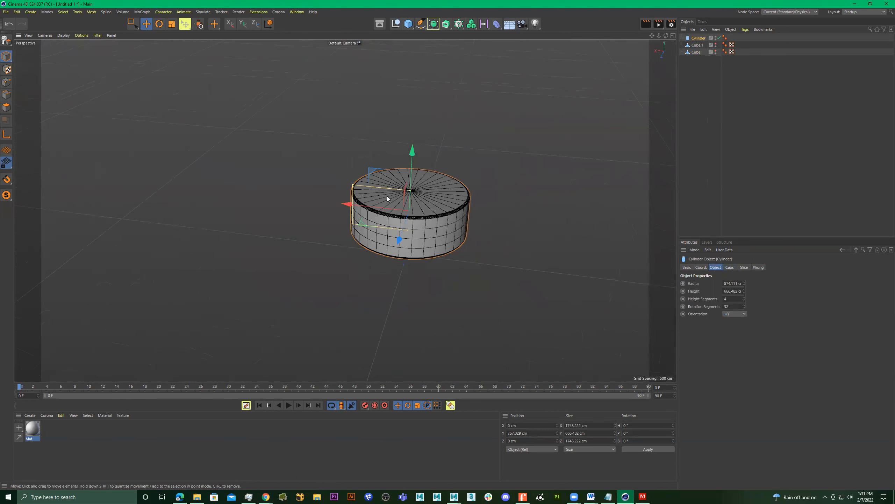
# Duplicate the cylinder along X to about 3935 cm and set the copy's rotation segments to 16.
pyautogui.keyDown('ctrl'); pyautogui.moveTo(360, 206); pyautogui.dragTo(208, 177); pyautogui.keyUp('ctrl')
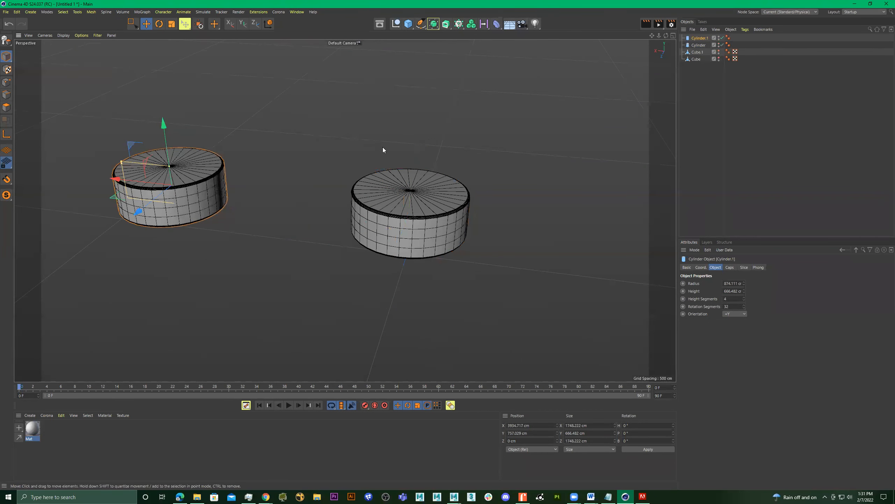
pyautogui.press('Return')
pyautogui.keyDown('alt'); pyautogui.moveTo(295, 231); pyautogui.dragTo(317, 233); pyautogui.keyUp('alt')
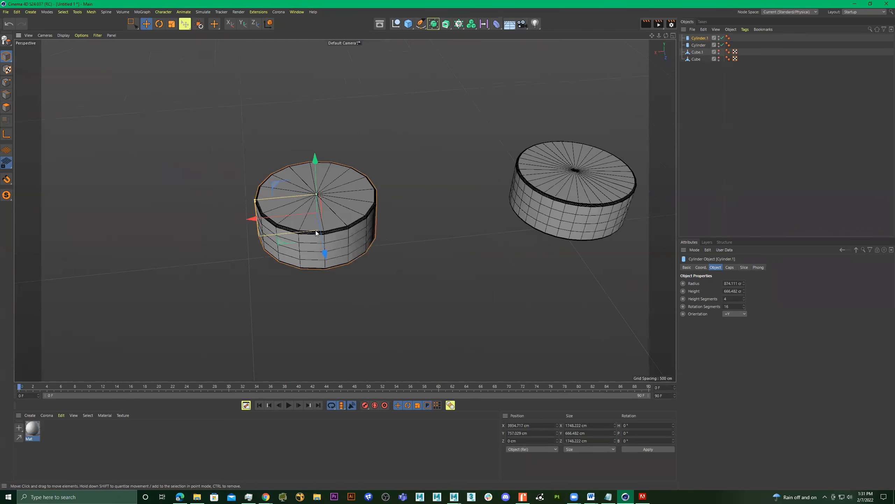
pyautogui.keyDown('alt'); pyautogui.moveTo(316, 233); pyautogui.dragTo(487, 226, button='right'); pyautogui.keyUp('alt')
# Reduce the cylinder copy's cap fillet to 3 segments.
pyautogui.click(731, 267)
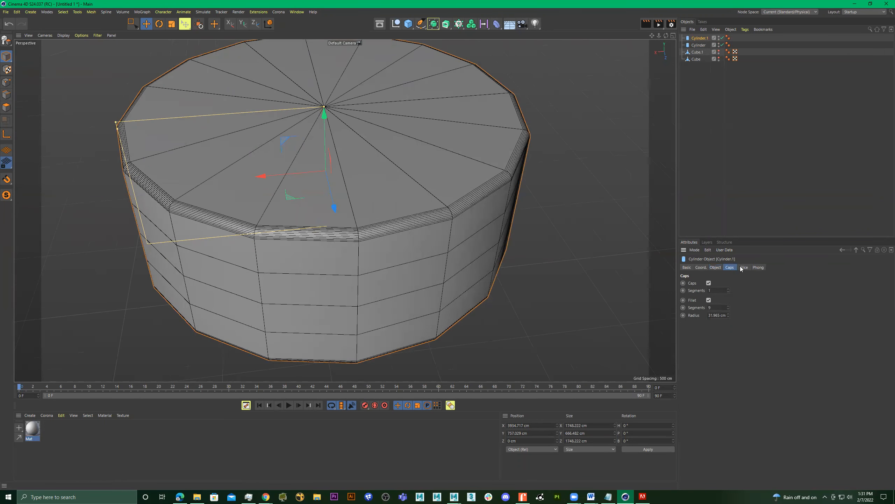
pyautogui.click(713, 306)
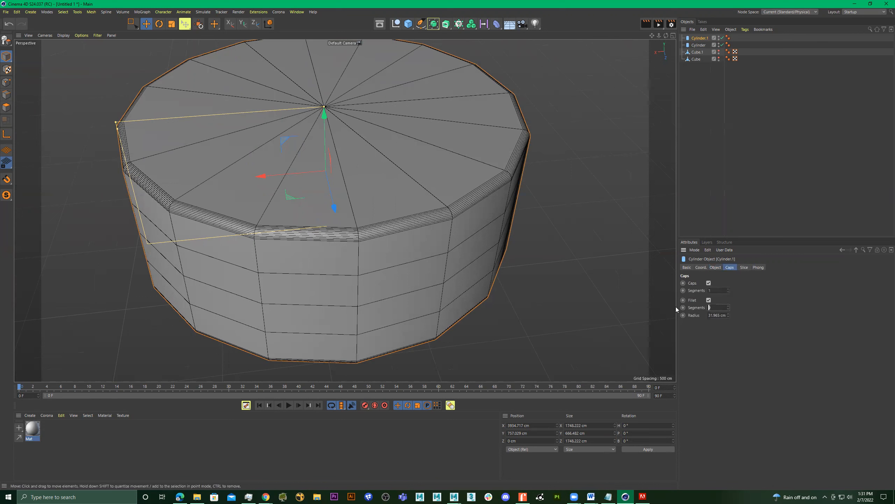
pyautogui.press('Return')
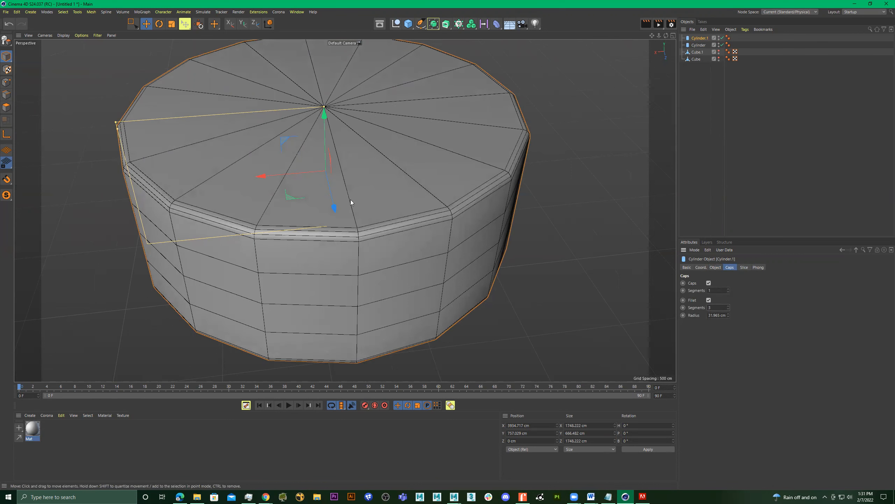
# Compare the copy's coarser mesh with the denser mesh of the original cylinder.
pyautogui.scroll(-8, 316, 205)
pyautogui.keyDown('alt'); pyautogui.moveTo(394, 176); pyautogui.dragTo(260, 182, button='middle'); pyautogui.keyUp('alt')
pyautogui.scroll(6, 416, 167)
pyautogui.keyDown('alt'); pyautogui.moveTo(440, 175); pyautogui.dragTo(553, 201, button='middle'); pyautogui.keyUp('alt')
pyautogui.keyDown('alt'); pyautogui.moveTo(428, 183); pyautogui.dragTo(405, 209); pyautogui.keyUp('alt')
pyautogui.scroll(-5, 419, 161)
pyautogui.click(419, 202)
pyautogui.click(269, 176)
pyautogui.click(432, 202)
# Add a cube between the cylinders, stretch it into an upright leg about 947 cm tall, and duplicate it at about X 1077 cm.
pyautogui.click(408, 27)
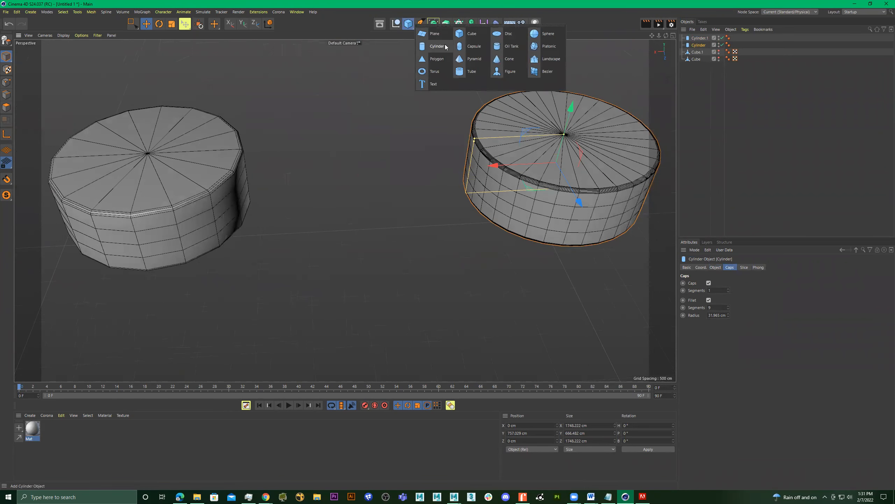
pyautogui.click(464, 33)
pyautogui.scroll(-3, 369, 137)
pyautogui.keyDown('alt'); pyautogui.moveTo(370, 135); pyautogui.dragTo(317, 137); pyautogui.keyUp('alt')
pyautogui.keyDown('alt'); pyautogui.moveTo(334, 135); pyautogui.dragTo(339, 151); pyautogui.keyUp('alt')
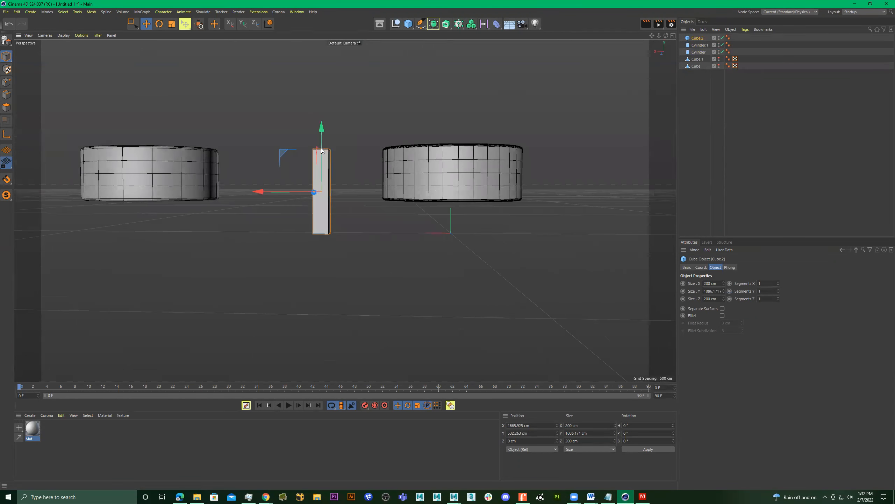
pyautogui.moveTo(280, 193); pyautogui.dragTo(375, 176)
pyautogui.moveTo(374, 199); pyautogui.dragTo(341, 226)
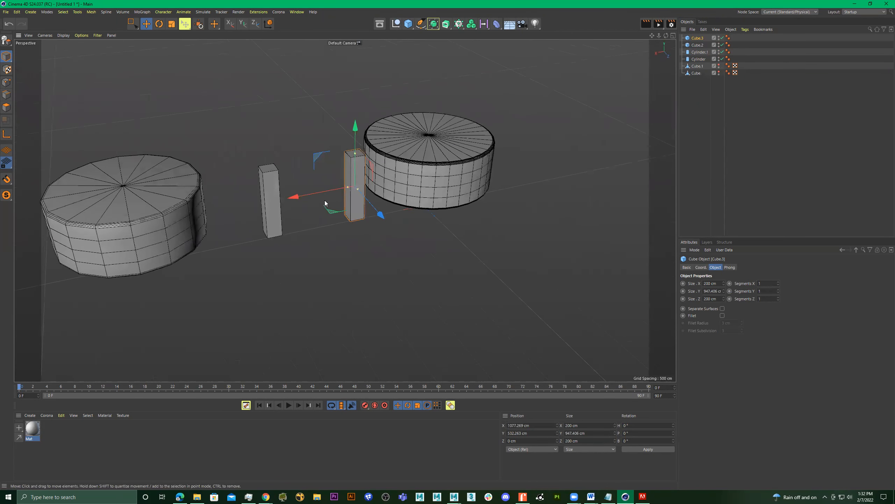
# Duplicate a leg and lay the copy across both legs as a crossbar about 1490 cm long at about Y 1125 cm.
pyautogui.keyDown('ctrl'); pyautogui.moveTo(316, 193); pyautogui.dragTo(279, 196); pyautogui.keyUp('ctrl')
pyautogui.press('r')
pyautogui.press('e')
pyautogui.moveTo(313, 161); pyautogui.dragTo(253, 147)
pyautogui.moveTo(313, 78)
pyautogui.mouseDown()
pyautogui.moveTo(314, 107)
pyautogui.moveTo(257, 89)
pyautogui.moveTo(342, 111)
pyautogui.moveTo(312, 118)
pyautogui.mouseUp()
pyautogui.scroll(5, 270, 161)
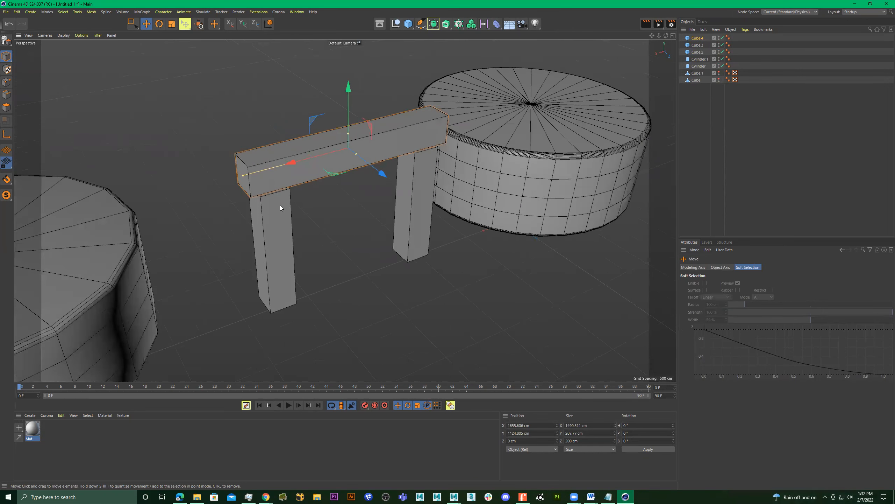
# Select both legs and the crossbar and duplicate them with a rotation about the vertical axis, forming a perpendicular second frame.
pyautogui.moveTo(415, 238)
pyautogui.keyDown('alt'); pyautogui.mouseDown()
pyautogui.moveTo(372, 207)
pyautogui.moveTo(461, 211)
pyautogui.moveTo(453, 223)
pyautogui.moveTo(425, 215)
pyautogui.moveTo(423, 205)
pyautogui.moveTo(452, 191)
pyautogui.moveTo(459, 205)
pyautogui.moveTo(368, 162)
pyautogui.mouseUp(); pyautogui.keyUp('alt')
pyautogui.keyDown('shift'); pyautogui.click(299, 193); pyautogui.keyUp('shift')
pyautogui.keyDown('shift'); pyautogui.click(382, 166); pyautogui.keyUp('shift')
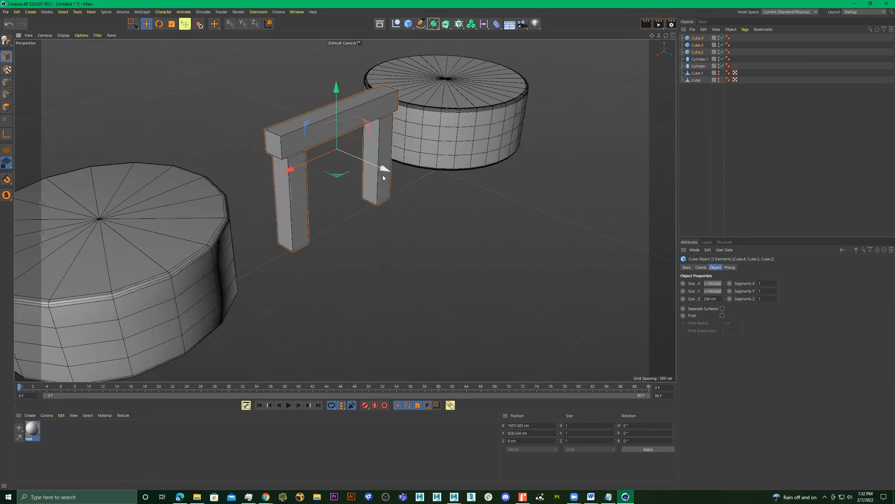
pyautogui.press('r')
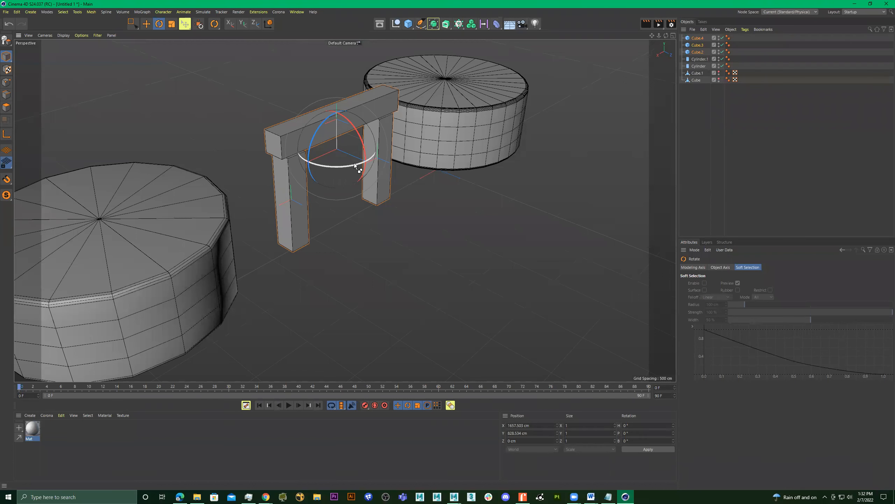
pyautogui.moveTo(354, 163); pyautogui.dragTo(274, 165)
pyautogui.keyDown('alt'); pyautogui.moveTo(448, 145); pyautogui.dragTo(462, 158); pyautogui.keyUp('alt')
pyautogui.click(301, 178)
pyautogui.press('e')
pyautogui.moveTo(254, 159); pyautogui.dragTo(145, 172)
pyautogui.keyDown('alt'); pyautogui.moveTo(206, 173); pyautogui.dragTo(314, 195, button='middle'); pyautogui.keyUp('alt')
pyautogui.keyDown('alt'); pyautogui.moveTo(314, 195); pyautogui.dragTo(378, 133); pyautogui.keyUp('alt')
pyautogui.hotkey('ctrl', 'z')
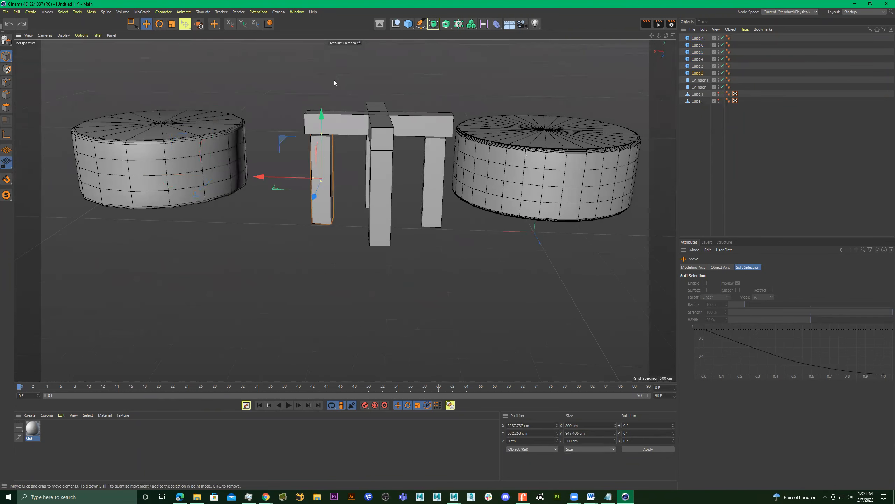
# Select all six bars of the crossed frames and merge them into one object with Connect Objects + Delete.
pyautogui.press('0')
pyautogui.moveTo(298, 68); pyautogui.dragTo(447, 263)
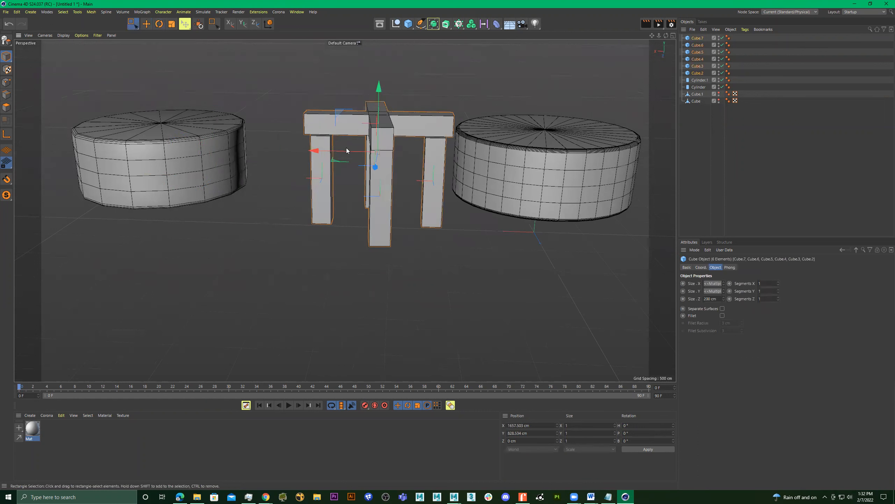
pyautogui.rightClick(411, 117)
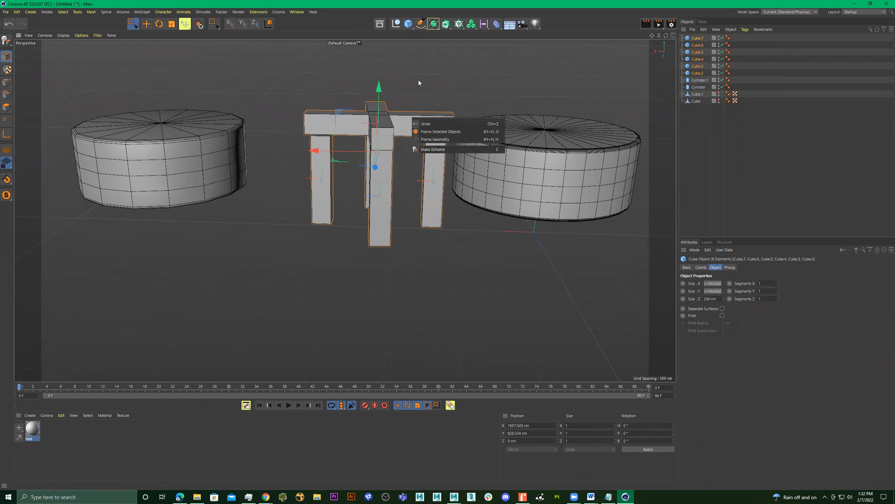
pyautogui.press('Escape')
pyautogui.rightClick(398, 126)
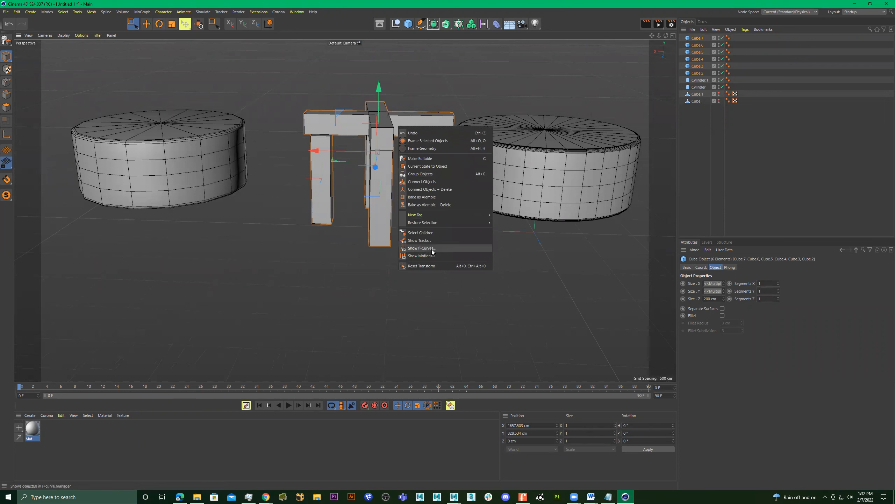
pyautogui.click(439, 190)
# Move the merged stand under the original cylinder and scale it down uniformly to about 846 cm wide.
pyautogui.keyDown('alt'); pyautogui.moveTo(440, 187); pyautogui.dragTo(422, 116); pyautogui.keyUp('alt')
pyautogui.moveTo(437, 79); pyautogui.dragTo(448, 99)
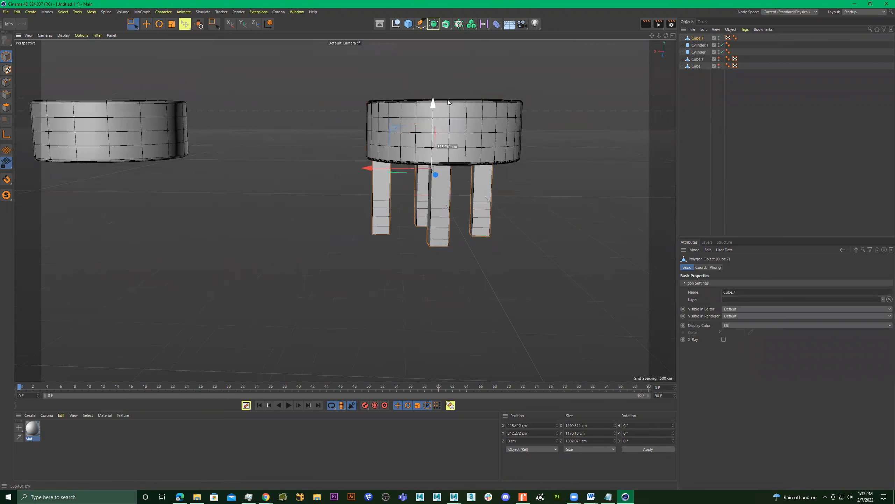
pyautogui.press('e')
pyautogui.press('t')
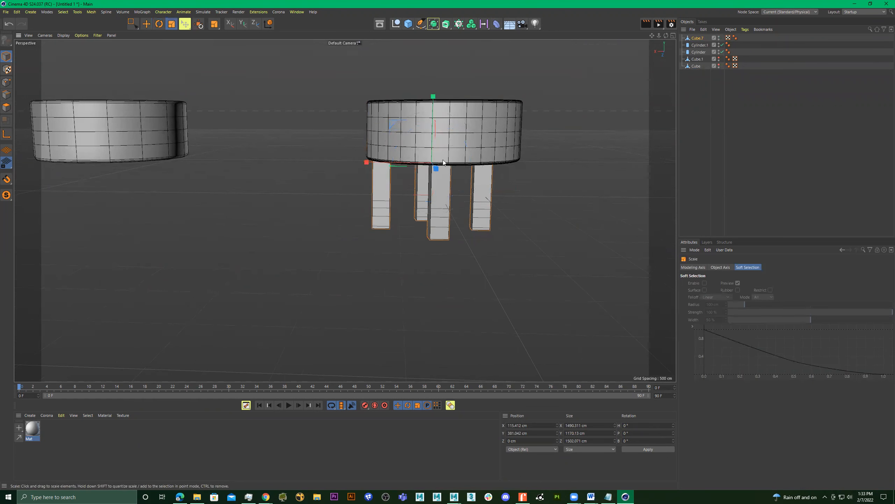
pyautogui.moveTo(560, 162); pyautogui.dragTo(415, 179)
# Reposition the stand beneath the original cylinder at about X -133 cm and Y 578 cm.
pyautogui.press('w')
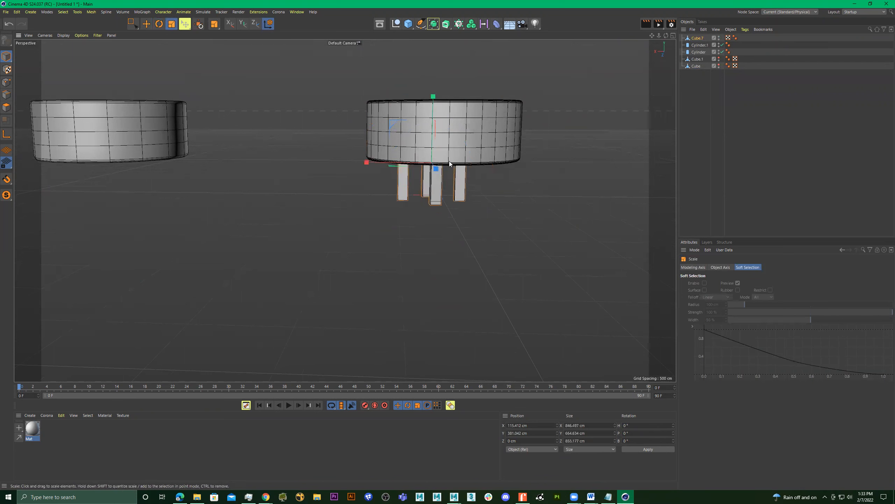
pyautogui.press('e')
pyautogui.moveTo(434, 103); pyautogui.dragTo(389, 172)
# Select the coarser cylinder copy and examine its mesh and beveled edges from several angles.
pyautogui.keyDown('alt'); pyautogui.moveTo(388, 172); pyautogui.dragTo(422, 181, button='middle'); pyautogui.keyUp('alt')
pyautogui.keyDown('alt'); pyautogui.moveTo(421, 181); pyautogui.dragTo(364, 181); pyautogui.keyUp('alt')
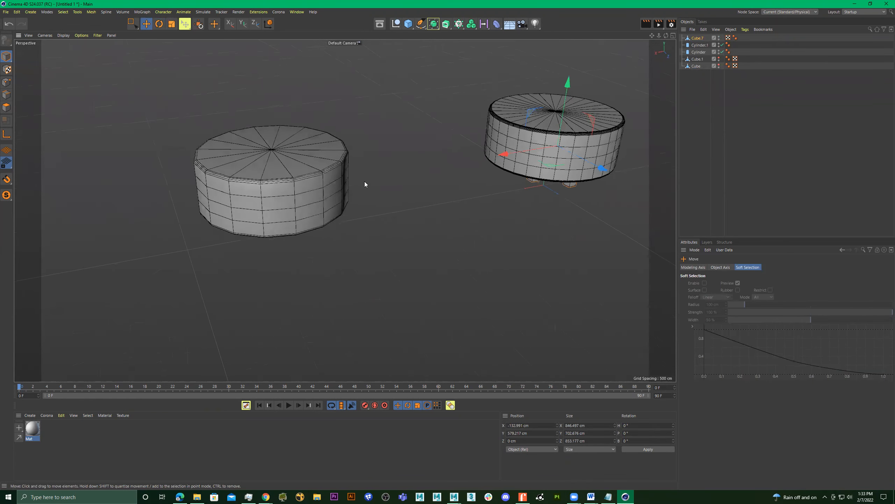
pyautogui.keyDown('alt'); pyautogui.moveTo(300, 173); pyautogui.dragTo(353, 201, button='middle'); pyautogui.keyUp('alt')
pyautogui.keyDown('alt'); pyautogui.moveTo(361, 200); pyautogui.dragTo(460, 207, button='right'); pyautogui.keyUp('alt')
pyautogui.keyDown('alt'); pyautogui.moveTo(434, 208); pyautogui.dragTo(454, 203); pyautogui.keyUp('alt')
pyautogui.keyDown('alt'); pyautogui.moveTo(400, 215); pyautogui.dragTo(345, 210, button='right'); pyautogui.keyUp('alt')
pyautogui.keyDown('alt'); pyautogui.moveTo(345, 211); pyautogui.dragTo(417, 184); pyautogui.keyUp('alt')
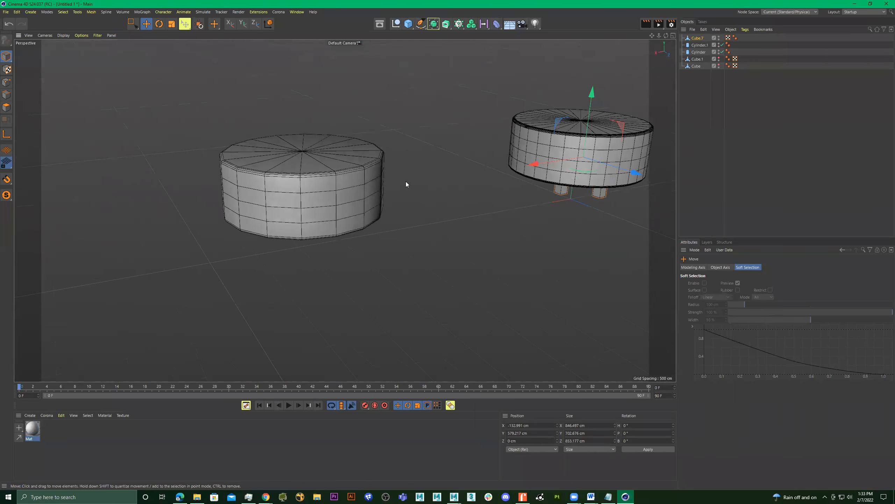
pyautogui.click(347, 196)
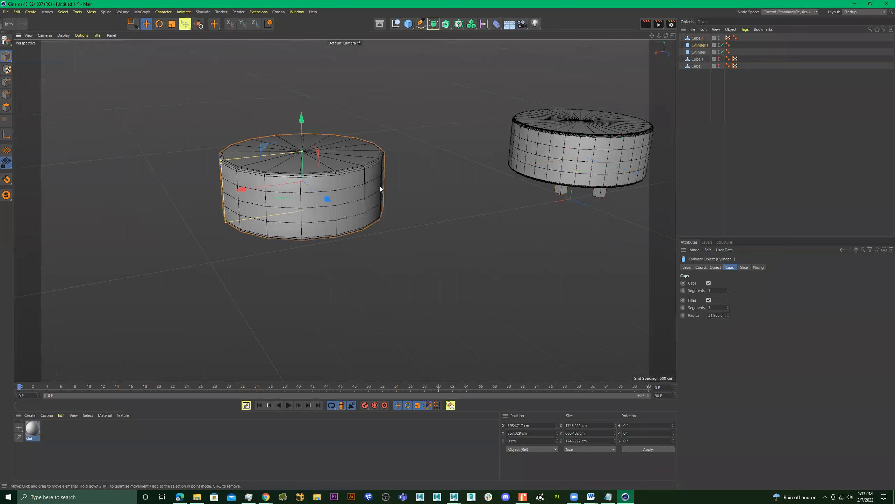
pyautogui.keyDown('alt'); pyautogui.moveTo(366, 167); pyautogui.dragTo(354, 190); pyautogui.keyUp('alt')
pyautogui.keyDown('alt'); pyautogui.moveTo(272, 142); pyautogui.dragTo(330, 181, button='middle'); pyautogui.keyUp('alt')
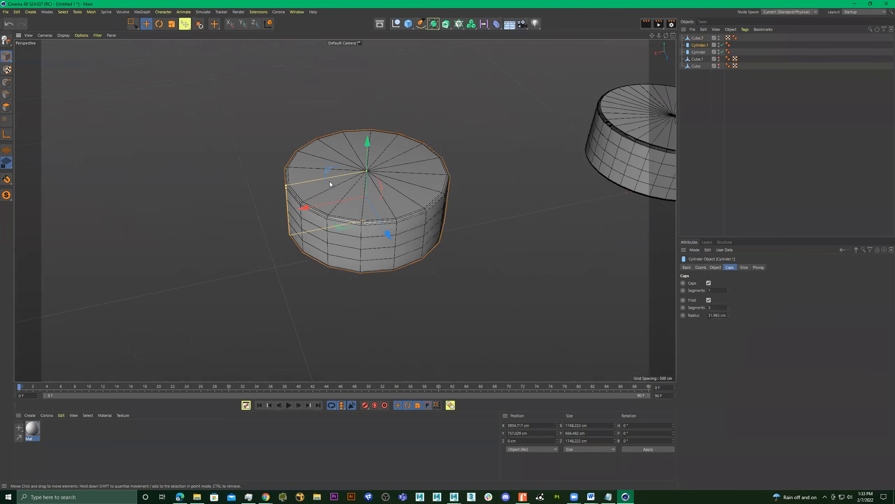
pyautogui.keyDown('alt'); pyautogui.moveTo(329, 181); pyautogui.dragTo(430, 188, button='right'); pyautogui.keyUp('alt')
pyautogui.keyDown('alt'); pyautogui.moveTo(497, 204); pyautogui.dragTo(473, 199, button='right'); pyautogui.keyUp('alt')
pyautogui.keyDown('alt'); pyautogui.moveTo(474, 199); pyautogui.dragTo(430, 192, button='middle'); pyautogui.keyUp('alt')
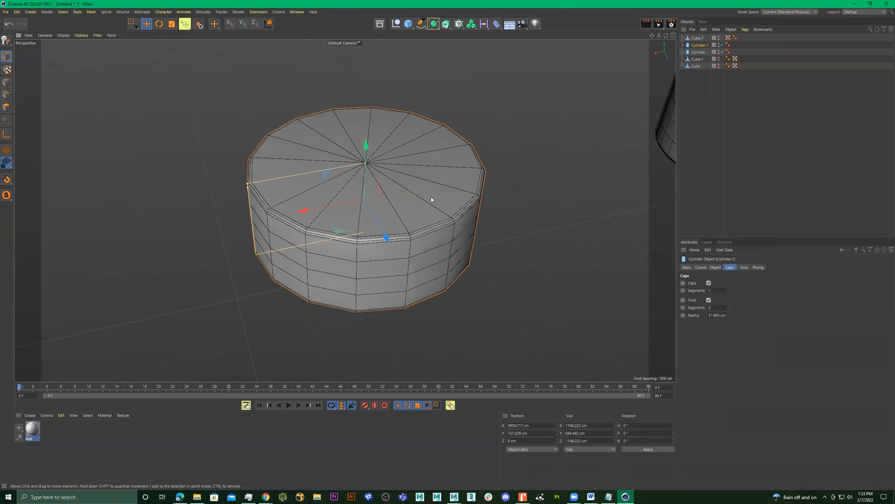
pyautogui.keyDown('alt'); pyautogui.moveTo(431, 197); pyautogui.dragTo(460, 196, button='right'); pyautogui.keyUp('alt')
pyautogui.keyDown('alt'); pyautogui.moveTo(459, 199); pyautogui.dragTo(420, 205); pyautogui.keyUp('alt')
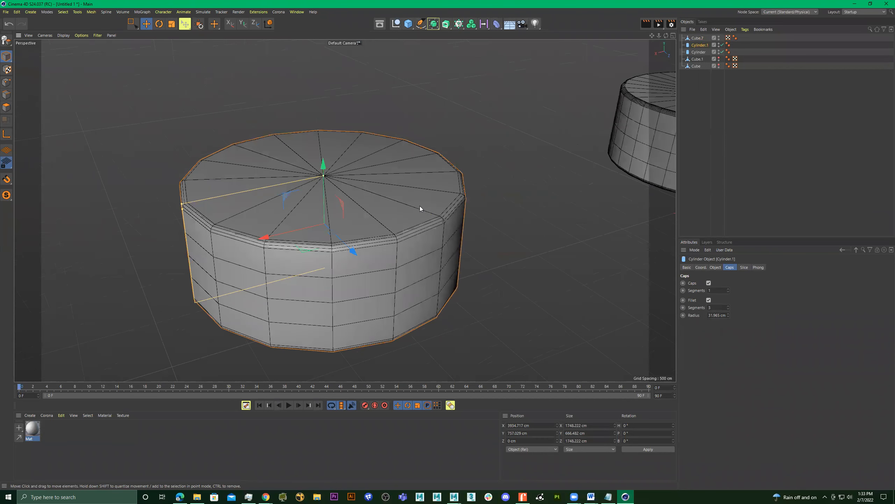
# Make the cylinder copy editable and nest it under a new Subdivision Surface.
pyautogui.press('c')
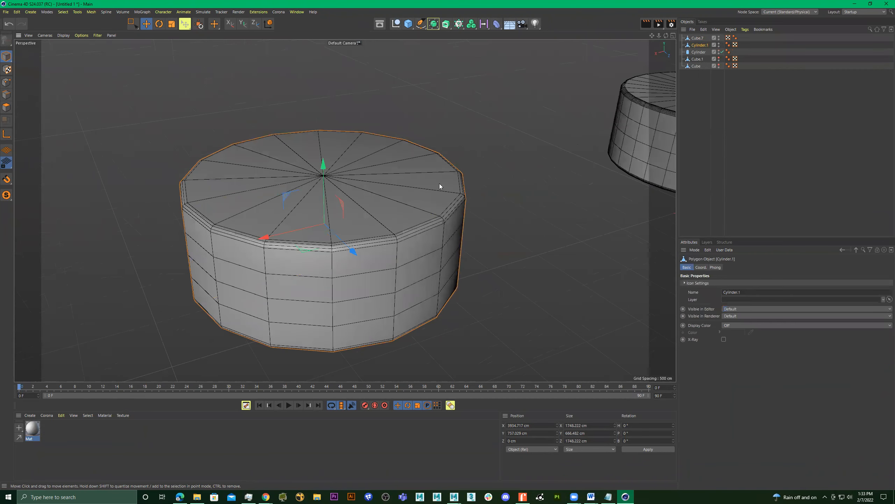
pyautogui.click(434, 27)
pyautogui.click(470, 34)
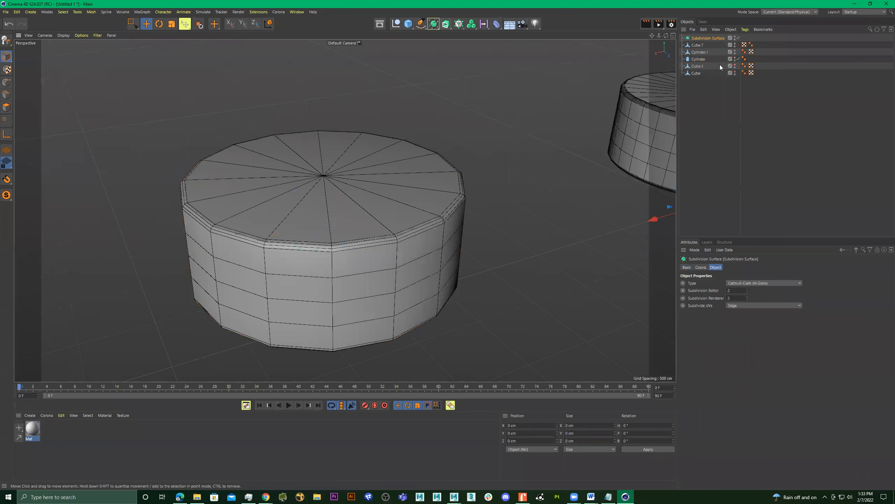
pyautogui.click(417, 172)
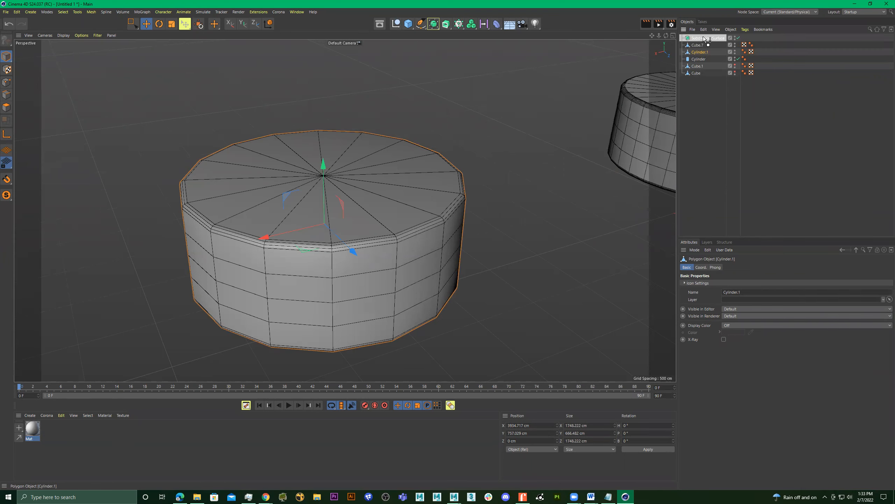
pyautogui.moveTo(705, 39); pyautogui.dragTo(705, 38)
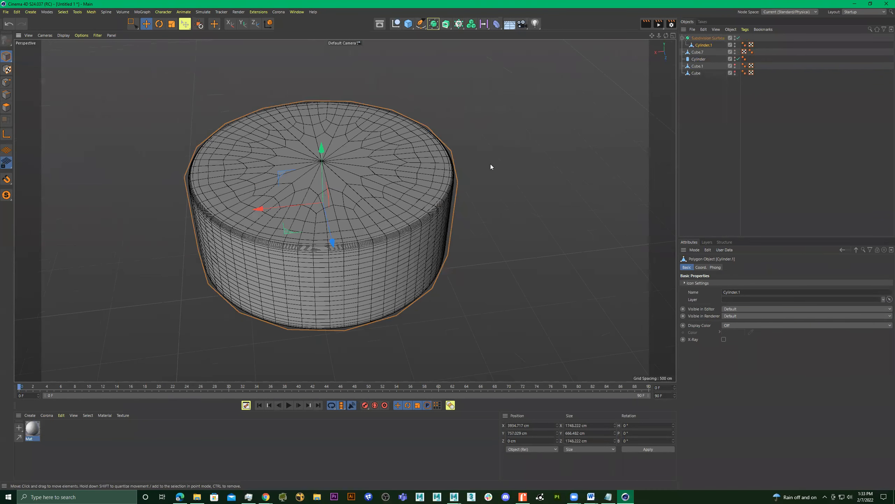
pyautogui.click(490, 164)
# Select the Subdivision Surface and switch the viewport display to Gouraud shading without mesh lines.
pyautogui.scroll(4, 446, 168)
pyautogui.keyDown('alt'); pyautogui.moveTo(507, 174); pyautogui.dragTo(568, 159, button='middle'); pyautogui.keyUp('alt')
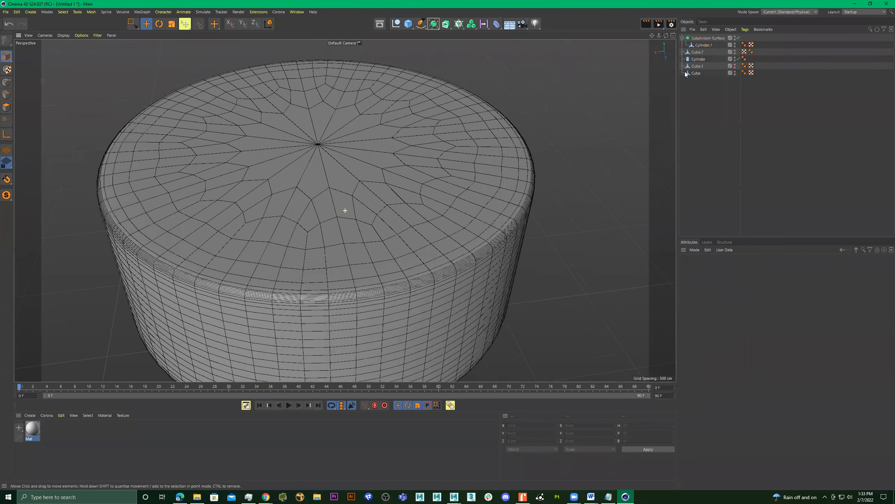
pyautogui.click(704, 45)
pyautogui.keyDown('alt'); pyautogui.moveTo(532, 169); pyautogui.dragTo(400, 142); pyautogui.keyUp('alt')
pyautogui.click(708, 37)
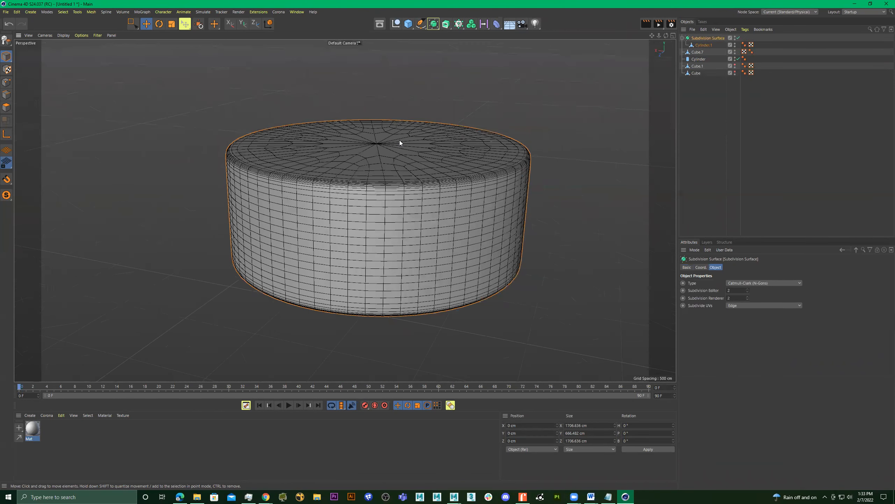
pyautogui.press('n')
pyautogui.press('a')
# Compare the shaded rounded edges of the original parametric cylinder and the subdivided copy, then frame the subdivided one.
pyautogui.keyDown('alt'); pyautogui.moveTo(540, 133); pyautogui.dragTo(520, 177); pyautogui.keyUp('alt')
pyautogui.scroll(-3, 519, 166)
pyautogui.keyDown('alt'); pyautogui.moveTo(519, 166); pyautogui.dragTo(274, 198, button='middle'); pyautogui.keyUp('alt')
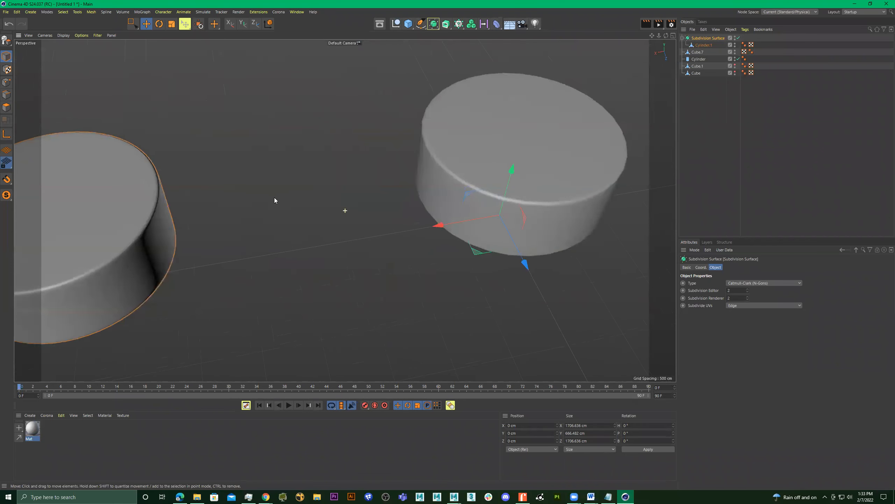
pyautogui.click(486, 159)
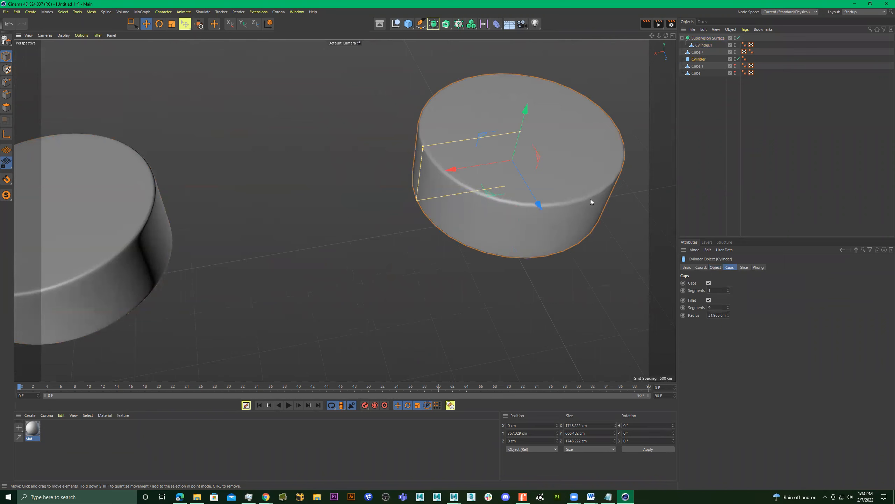
pyautogui.keyDown('alt'); pyautogui.moveTo(390, 186); pyautogui.dragTo(414, 199, button='middle'); pyautogui.keyUp('alt')
pyautogui.click(414, 200)
pyautogui.keyDown('alt'); pyautogui.moveTo(401, 216); pyautogui.dragTo(316, 205); pyautogui.keyUp('alt')
pyautogui.keyDown('alt'); pyautogui.moveTo(472, 207); pyautogui.dragTo(377, 204, button='right'); pyautogui.keyUp('alt')
pyautogui.keyDown('alt'); pyautogui.moveTo(436, 204); pyautogui.dragTo(472, 201); pyautogui.keyUp('alt')
pyautogui.keyDown('alt'); pyautogui.moveTo(578, 203); pyautogui.dragTo(383, 202, button='middle'); pyautogui.keyUp('alt')
pyautogui.keyDown('alt'); pyautogui.moveTo(445, 222); pyautogui.dragTo(446, 244); pyautogui.keyUp('alt')
pyautogui.keyDown('alt'); pyautogui.moveTo(445, 243); pyautogui.dragTo(445, 204, button='right'); pyautogui.keyUp('alt')
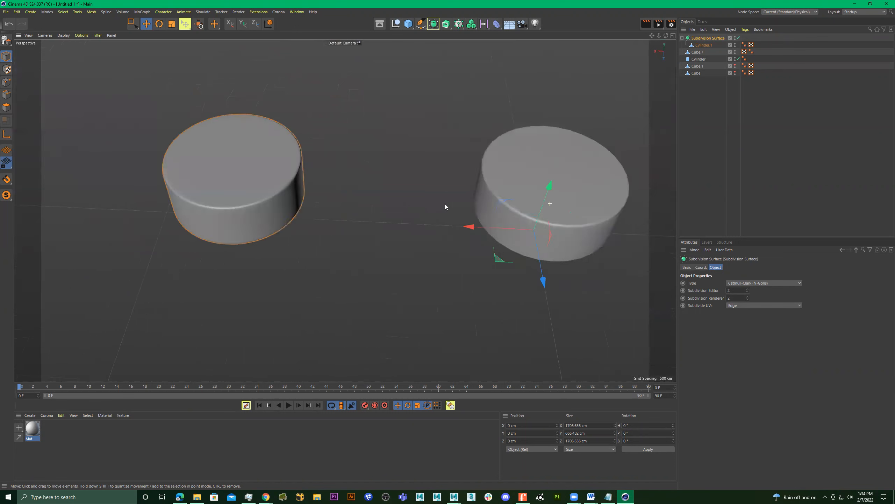
pyautogui.press('o')
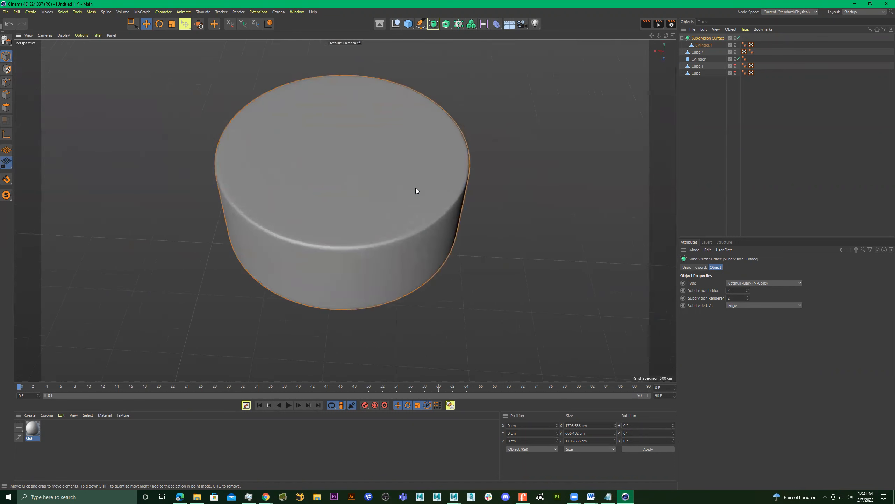
pyautogui.keyDown('alt'); pyautogui.moveTo(422, 199); pyautogui.dragTo(433, 188); pyautogui.keyUp('alt')
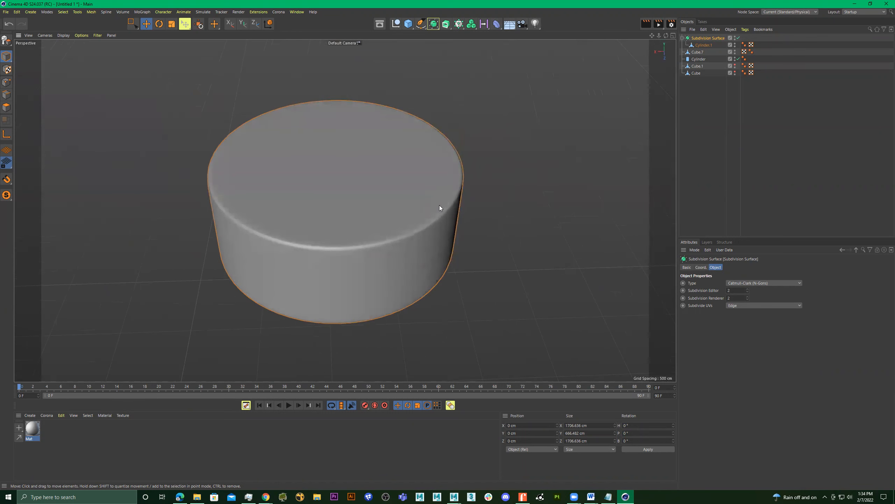
# Check the object information of the subdivided cylinder's base mesh and of the original parametric cylinder to compare their polygon counts.
pyautogui.click(706, 46)
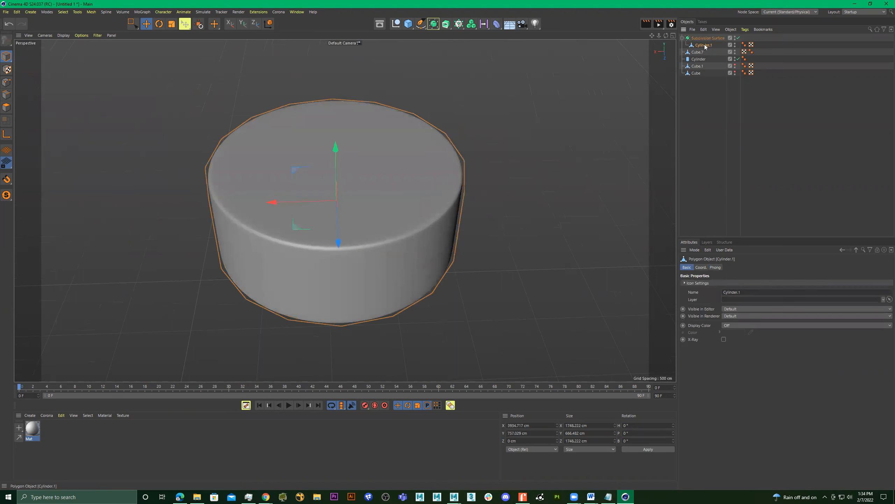
pyautogui.rightClick(705, 46)
pyautogui.click(731, 348)
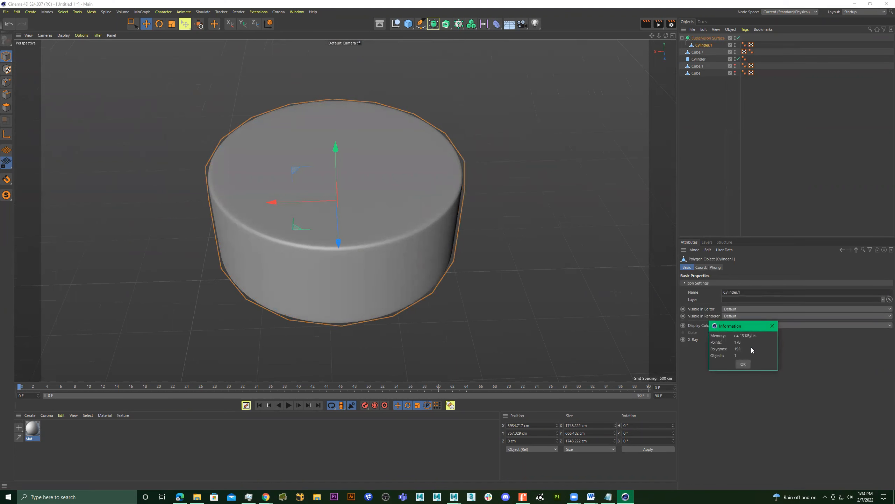
pyautogui.click(772, 326)
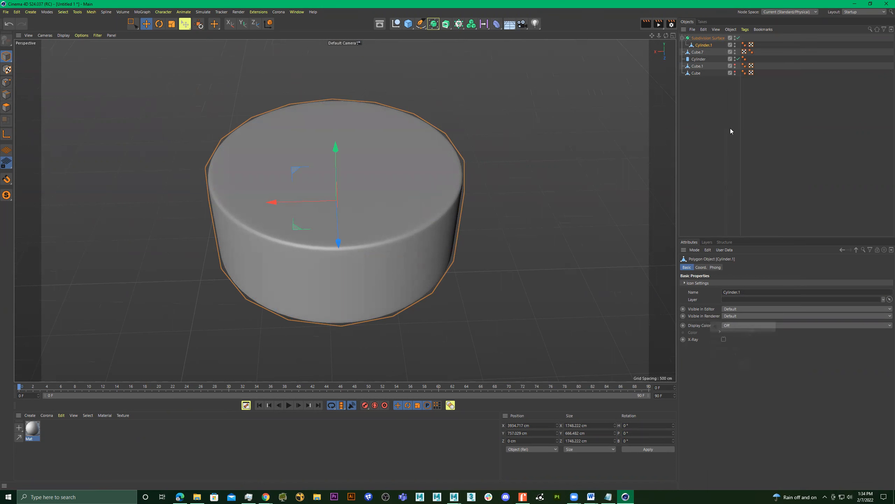
pyautogui.click(700, 59)
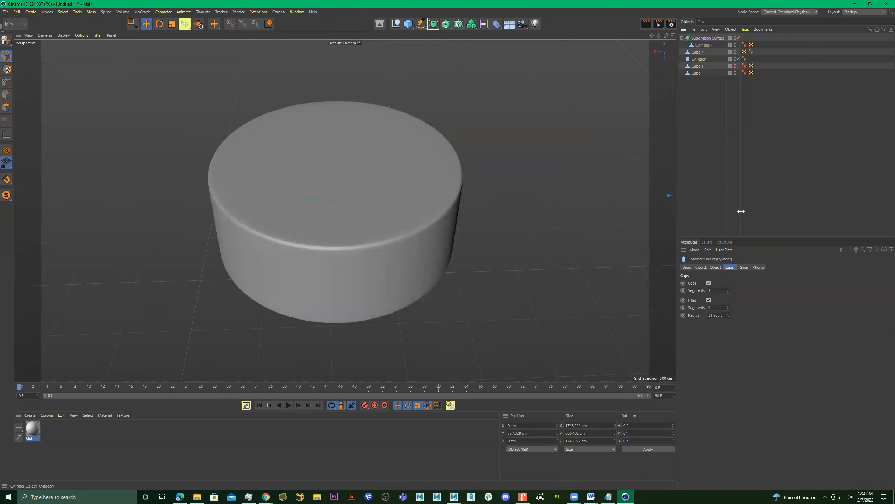
pyautogui.rightClick(703, 59)
pyautogui.click(743, 361)
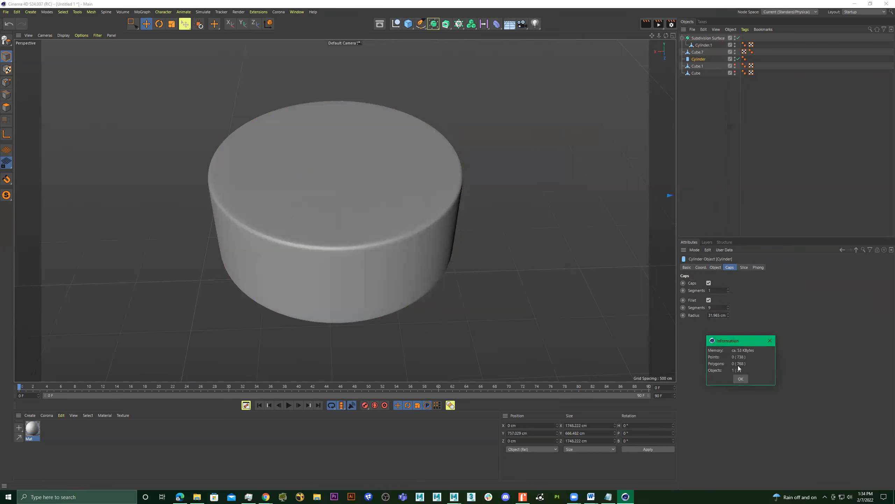
pyautogui.click(771, 340)
# Switch the viewport to Gouraud shading with lines and bring both cylinders into view.
pyautogui.keyDown('alt'); pyautogui.moveTo(476, 226); pyautogui.dragTo(459, 198); pyautogui.keyUp('alt')
pyautogui.keyDown('alt'); pyautogui.moveTo(398, 230); pyautogui.dragTo(439, 199, button='middle'); pyautogui.keyUp('alt')
pyautogui.keyDown('alt'); pyautogui.moveTo(440, 200); pyautogui.dragTo(489, 204, button='right'); pyautogui.keyUp('alt')
pyautogui.moveTo(489, 204)
pyautogui.keyDown('alt'); pyautogui.mouseDown()
pyautogui.moveTo(467, 220)
pyautogui.moveTo(483, 195)
pyautogui.moveTo(495, 200)
pyautogui.mouseUp(); pyautogui.keyUp('alt')
pyautogui.keyDown('alt'); pyautogui.moveTo(495, 200); pyautogui.dragTo(454, 217, button='right'); pyautogui.keyUp('alt')
pyautogui.keyDown('alt'); pyautogui.moveTo(455, 217); pyautogui.dragTo(317, 252, button='middle'); pyautogui.keyUp('alt')
pyautogui.keyDown('alt'); pyautogui.moveTo(434, 230); pyautogui.dragTo(397, 247); pyautogui.keyUp('alt')
pyautogui.click(348, 226)
pyautogui.press('n')
pyautogui.press('b')
pyautogui.keyDown('alt'); pyautogui.moveTo(344, 232); pyautogui.dragTo(405, 230, button='right'); pyautogui.keyUp('alt')
pyautogui.moveTo(401, 232)
pyautogui.keyDown('alt'); pyautogui.mouseDown()
pyautogui.moveTo(425, 226)
pyautogui.moveTo(413, 249)
pyautogui.moveTo(405, 212)
pyautogui.moveTo(436, 213)
pyautogui.moveTo(397, 227)
pyautogui.moveTo(405, 222)
pyautogui.mouseUp(); pyautogui.keyUp('alt')
# Disable the Subdivision Surface to examine the low-poly cylinder underneath and enable it again.
pyautogui.click(709, 46)
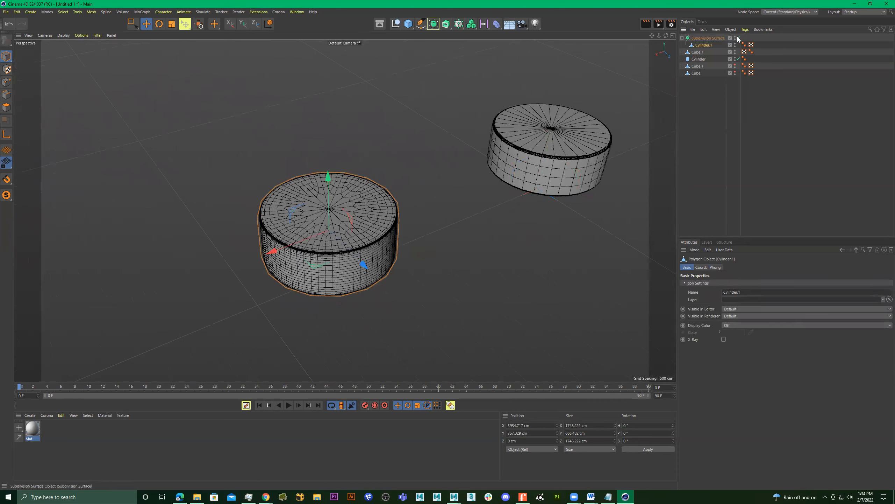
pyautogui.click(738, 38)
pyautogui.scroll(2, 384, 173)
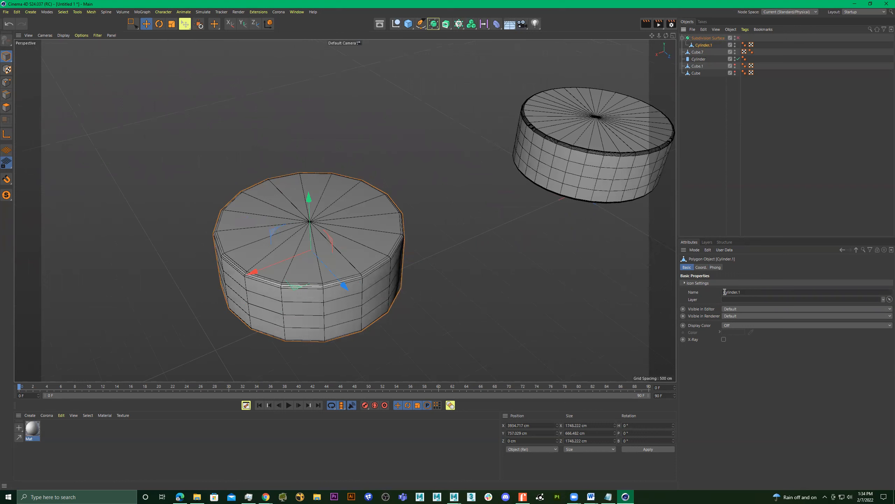
pyautogui.click(701, 268)
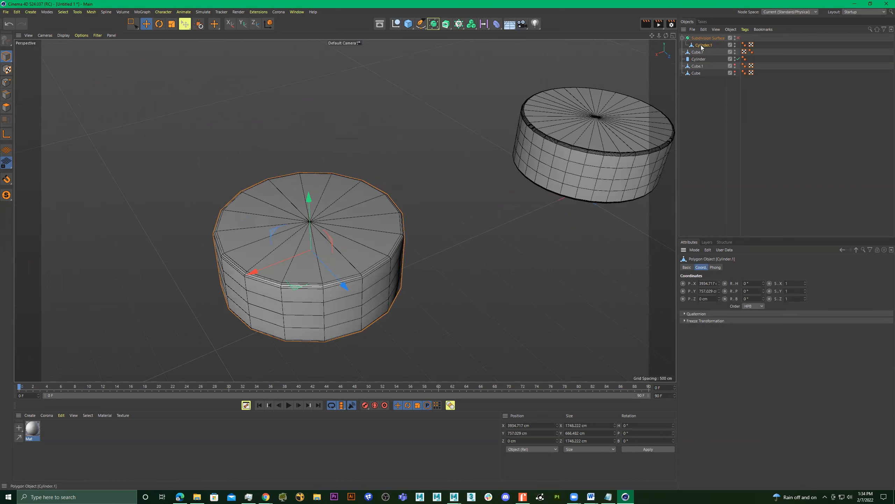
pyautogui.scroll(5, 332, 224)
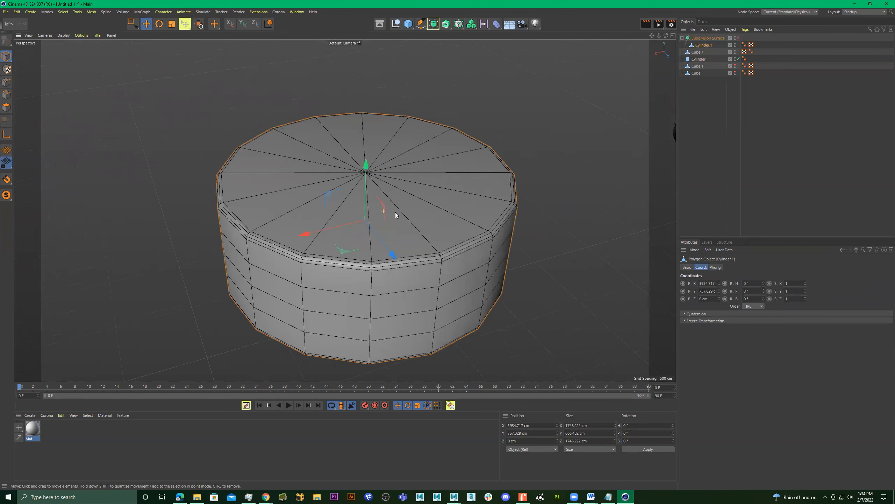
pyautogui.click(712, 39)
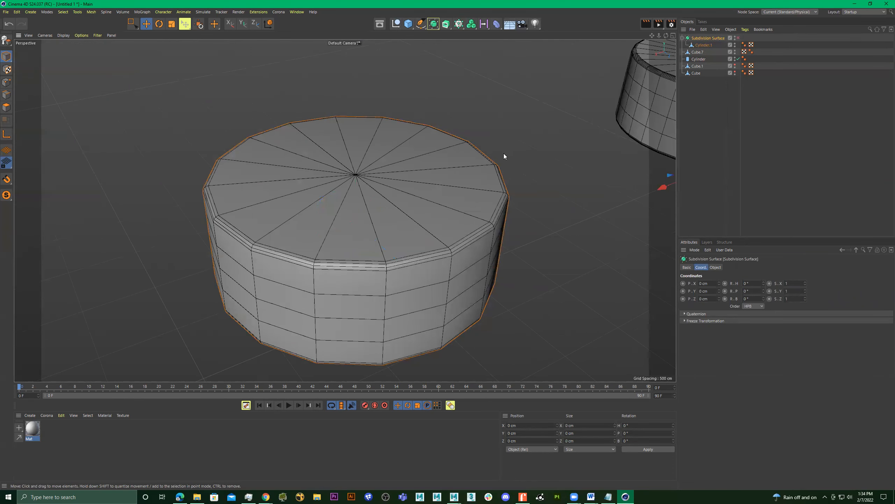
pyautogui.click(737, 38)
pyautogui.scroll(-5, 482, 145)
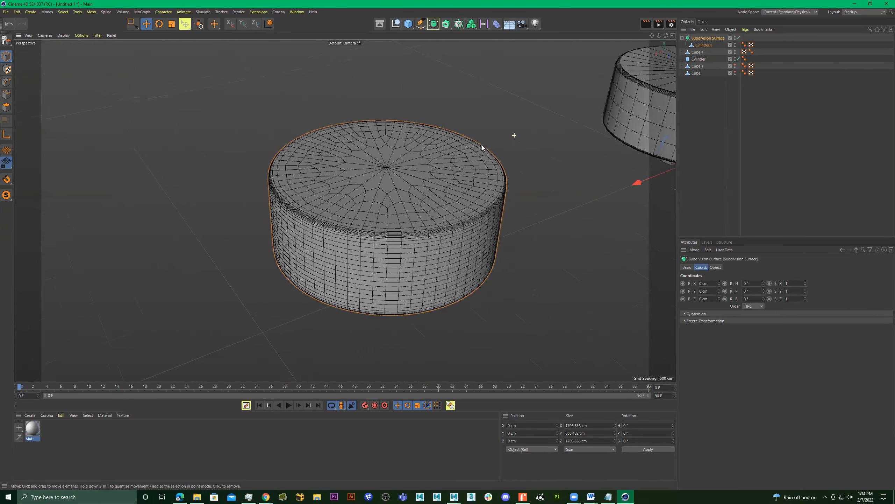
# Compare the wireframes of the two cylinders side by side and select both objects.
pyautogui.keyDown('alt'); pyautogui.moveTo(506, 166); pyautogui.dragTo(522, 178, button='middle'); pyautogui.keyUp('alt')
pyautogui.keyDown('alt'); pyautogui.moveTo(522, 178); pyautogui.dragTo(443, 185, button='right'); pyautogui.keyUp('alt')
pyautogui.keyDown('alt'); pyautogui.moveTo(444, 185); pyautogui.dragTo(430, 201); pyautogui.keyUp('alt')
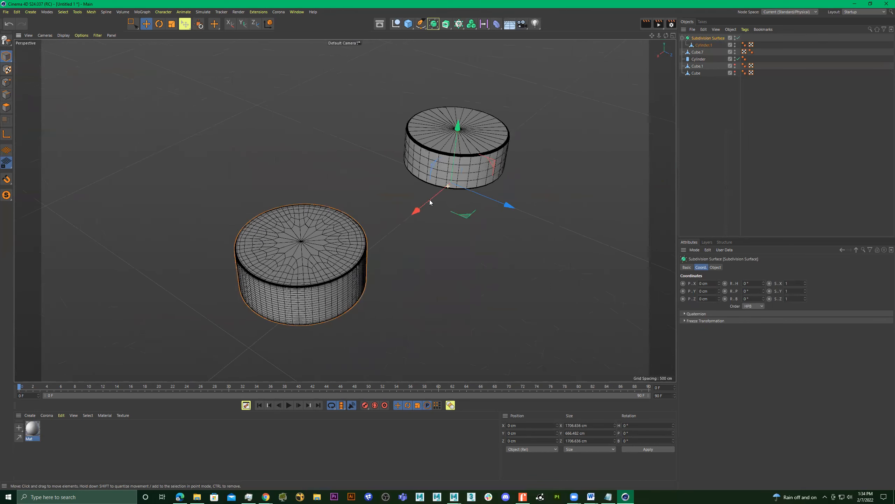
pyautogui.keyDown('alt'); pyautogui.moveTo(431, 200); pyautogui.dragTo(482, 199, button='middle'); pyautogui.keyUp('alt')
pyautogui.keyDown('alt'); pyautogui.moveTo(483, 199); pyautogui.dragTo(470, 207); pyautogui.keyUp('alt')
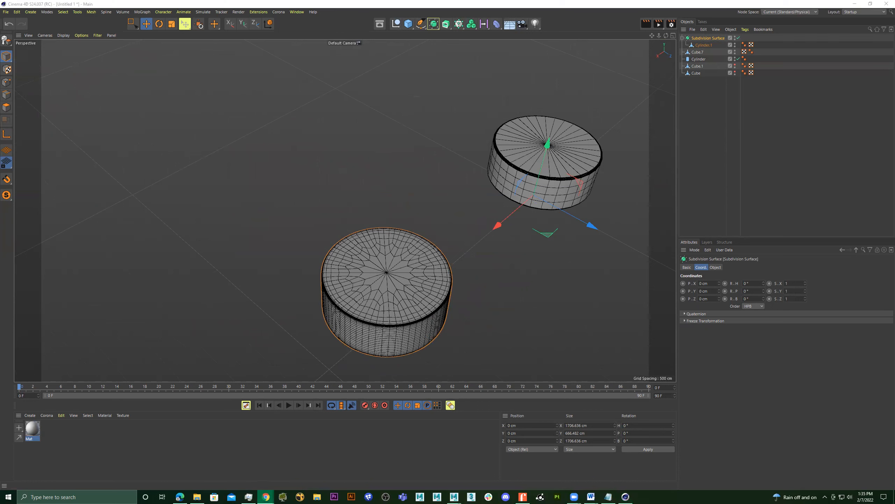
pyautogui.keyDown('alt'); pyautogui.moveTo(399, 260); pyautogui.dragTo(530, 130); pyautogui.keyUp('alt')
pyautogui.keyDown('shift'); pyautogui.click(508, 152); pyautogui.keyUp('shift')
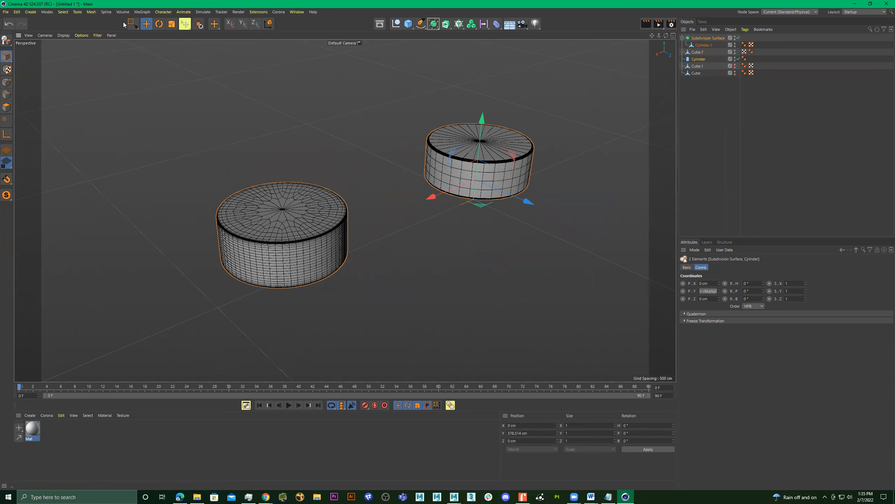
# Activate Rectangle Selection and select the stand object Cube.7 beneath the original parametric cylinder.
pyautogui.press('0')
pyautogui.moveTo(564, 88); pyautogui.dragTo(169, 335)
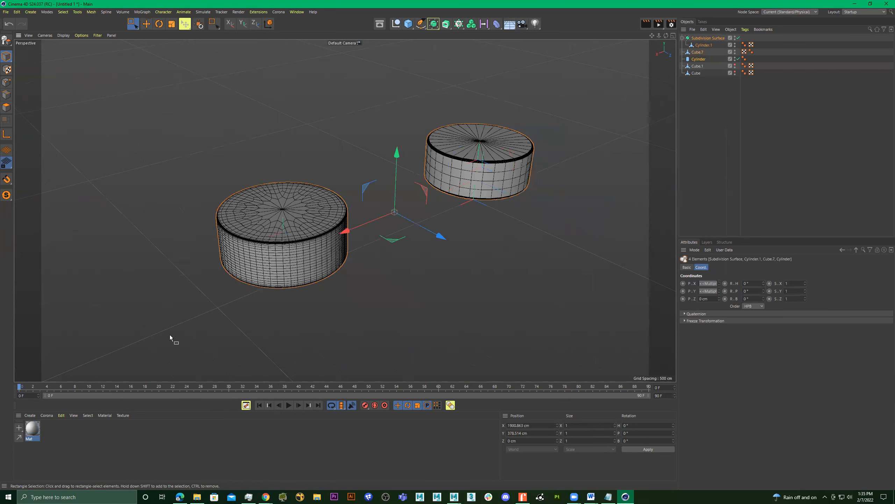
pyautogui.keyDown('alt'); pyautogui.moveTo(280, 264); pyautogui.dragTo(482, 269); pyautogui.keyUp('alt')
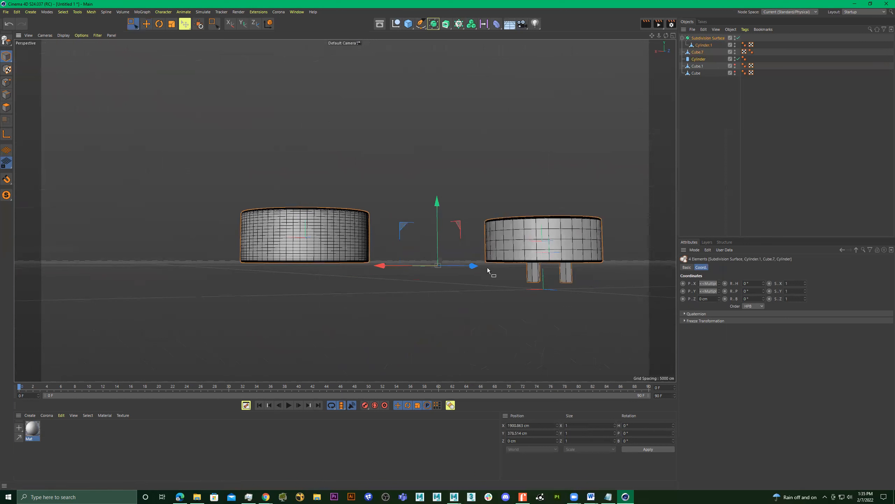
pyautogui.click(534, 276)
pyautogui.keyDown('alt'); pyautogui.moveTo(535, 276); pyautogui.dragTo(529, 278); pyautogui.keyUp('alt')
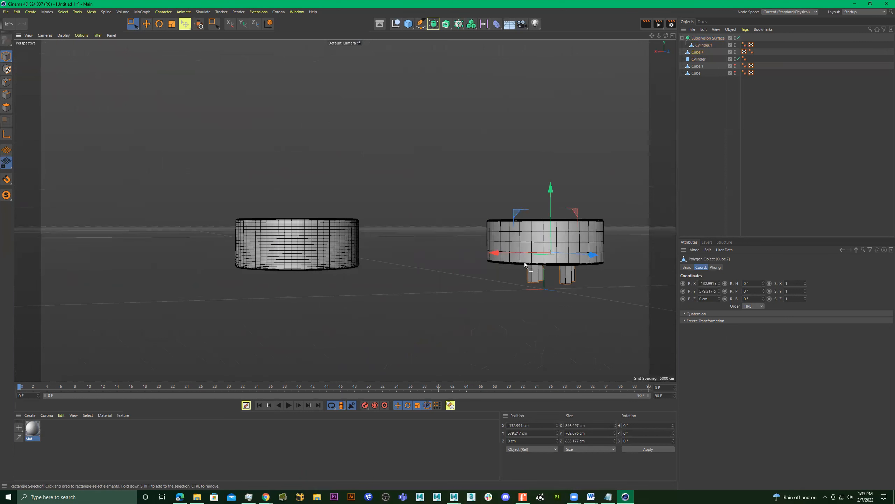
# Add a 200 cm square cube about 882 cm tall as a leg under the subdivided cylinder, near its edge facing the original.
pyautogui.click(407, 28)
pyautogui.moveTo(503, 291); pyautogui.dragTo(318, 284)
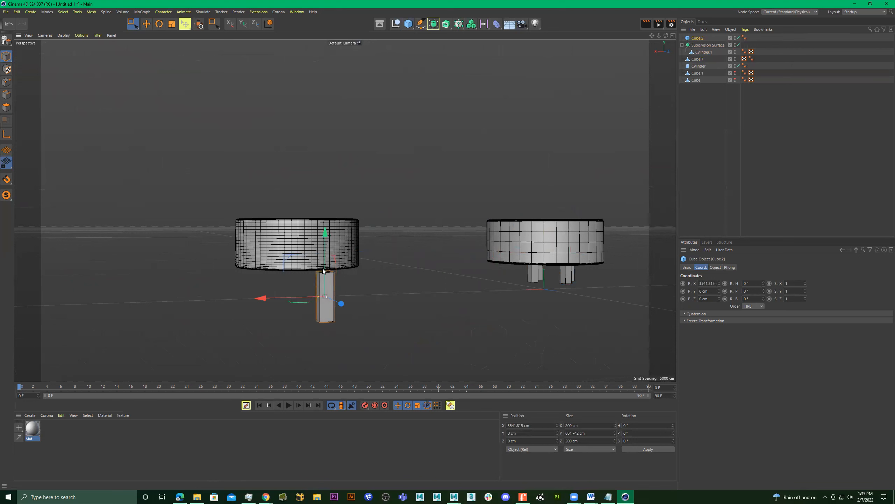
pyautogui.moveTo(324, 251); pyautogui.dragTo(357, 261)
pyautogui.keyDown('alt'); pyautogui.moveTo(356, 261); pyautogui.dragTo(430, 262, button='right'); pyautogui.keyUp('alt')
pyautogui.keyDown('alt'); pyautogui.moveTo(430, 262); pyautogui.dragTo(391, 235, button='middle'); pyautogui.keyUp('alt')
pyautogui.keyDown('alt'); pyautogui.moveTo(364, 241); pyautogui.dragTo(405, 255); pyautogui.keyUp('alt')
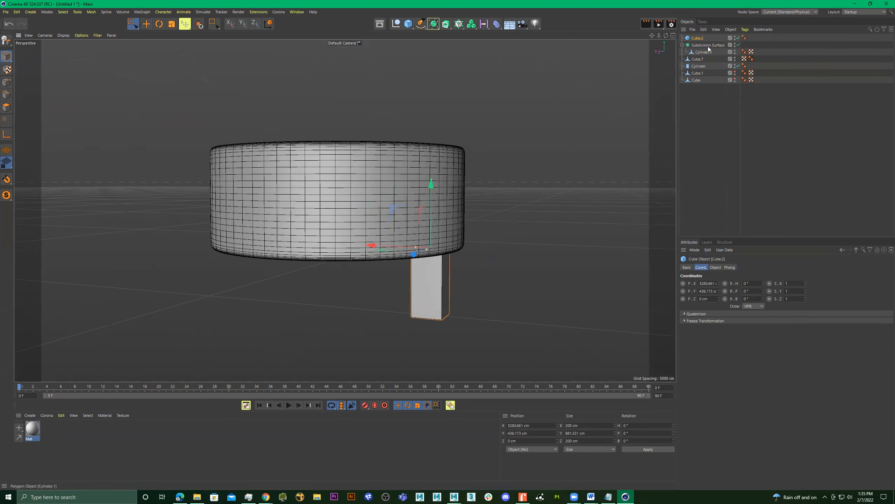
# Enable the leg cube's fillet and set the fillet radius to 20 cm.
pyautogui.click(715, 267)
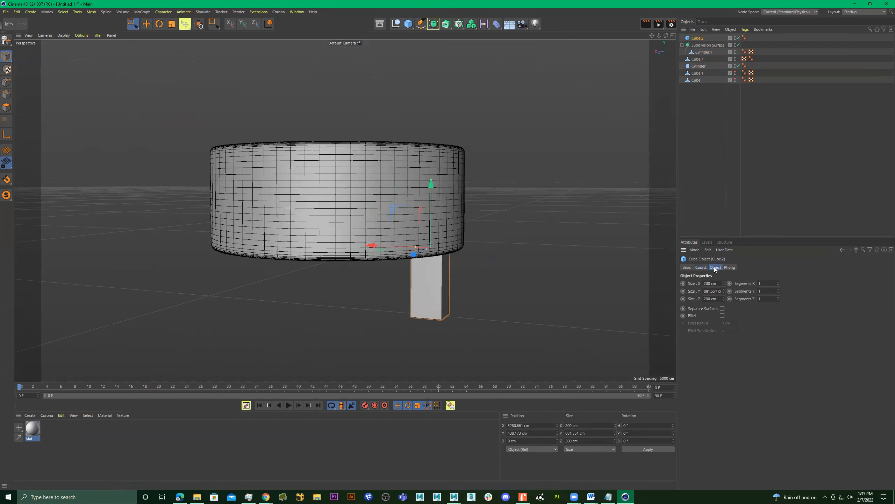
pyautogui.click(722, 315)
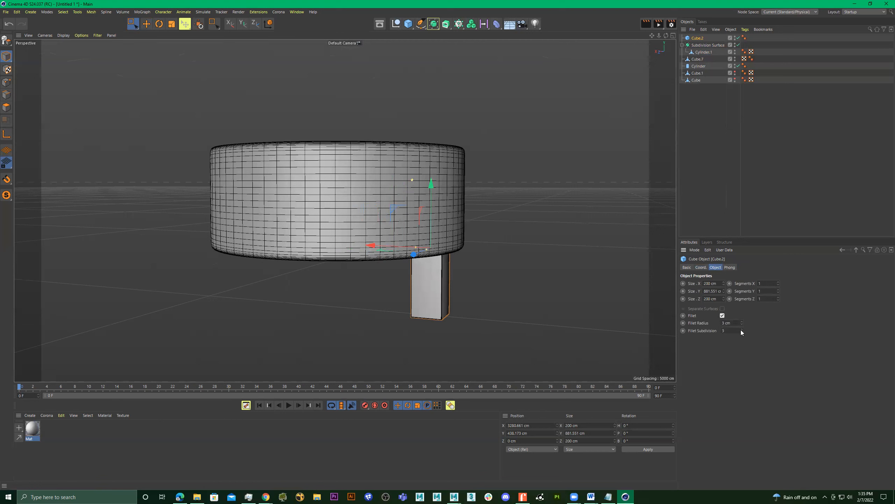
pyautogui.moveTo(742, 323); pyautogui.dragTo(743, 312)
pyautogui.keyDown('alt'); pyautogui.moveTo(543, 273); pyautogui.dragTo(556, 266); pyautogui.keyUp('alt')
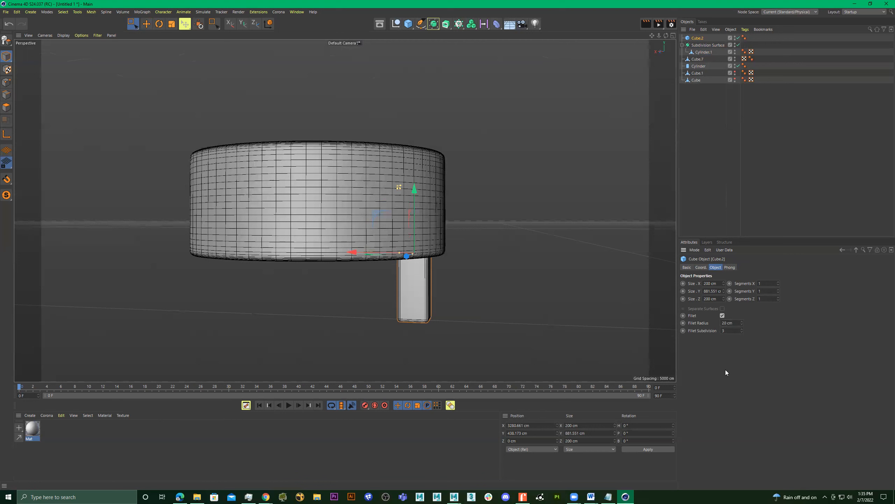
# View the leg and subdivided cylinder in Gouraud shading without lines, and restore the mesh lines.
pyautogui.moveTo(525, 306)
pyautogui.keyDown('alt'); pyautogui.mouseDown()
pyautogui.moveTo(506, 287)
pyautogui.moveTo(514, 301)
pyautogui.moveTo(545, 299)
pyautogui.moveTo(501, 316)
pyautogui.moveTo(534, 273)
pyautogui.moveTo(528, 284)
pyautogui.moveTo(448, 292)
pyautogui.moveTo(543, 290)
pyautogui.moveTo(514, 288)
pyautogui.moveTo(472, 268)
pyautogui.moveTo(496, 268)
pyautogui.moveTo(509, 282)
pyautogui.moveTo(434, 268)
pyautogui.moveTo(489, 288)
pyautogui.moveTo(538, 249)
pyautogui.moveTo(436, 244)
pyautogui.moveTo(443, 226)
pyautogui.moveTo(468, 234)
pyautogui.mouseUp(); pyautogui.keyUp('alt')
pyautogui.press('n')
pyautogui.press('a')
pyautogui.click(538, 305)
pyautogui.click(468, 234)
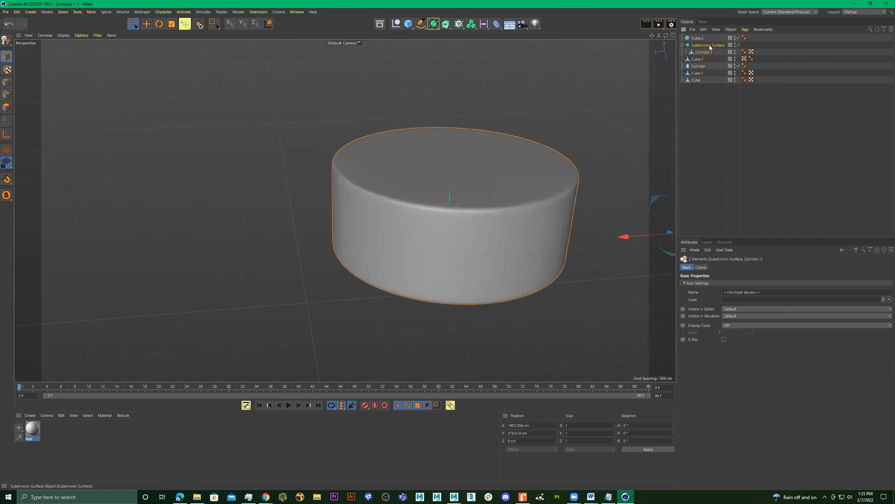
pyautogui.keyDown('alt'); pyautogui.moveTo(528, 202); pyautogui.dragTo(536, 179); pyautogui.keyUp('alt')
pyautogui.press('n')
pyautogui.press('b')
# Select all cap polygons on the underside of the subdivided cylinder's base mesh with Live Selection in polygon mode.
pyautogui.keyDown('alt'); pyautogui.moveTo(485, 279); pyautogui.dragTo(469, 164); pyautogui.keyUp('alt')
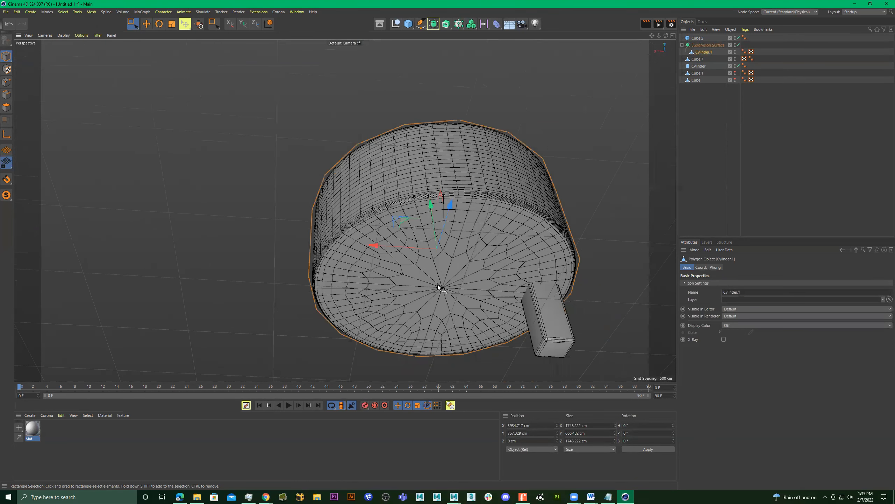
pyautogui.press('9')
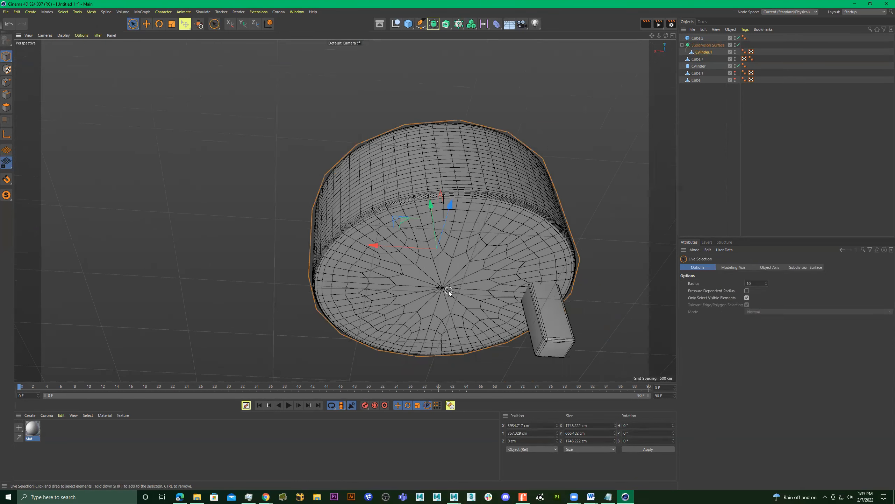
pyautogui.click(710, 54)
pyautogui.scroll(3, 507, 244)
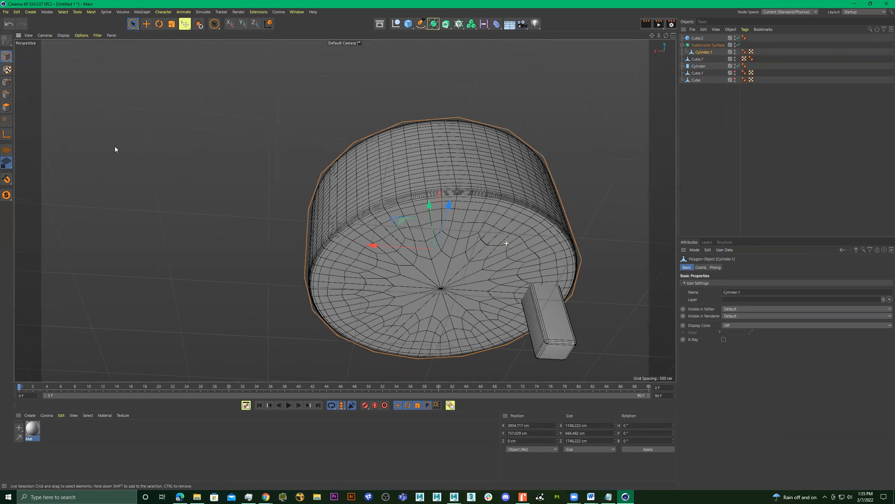
pyautogui.click(7, 108)
pyautogui.scroll(3, 459, 277)
pyautogui.moveTo(517, 279); pyautogui.dragTo(440, 257)
pyautogui.moveTo(478, 326); pyautogui.dragTo(510, 281)
pyautogui.scroll(-6, 511, 282)
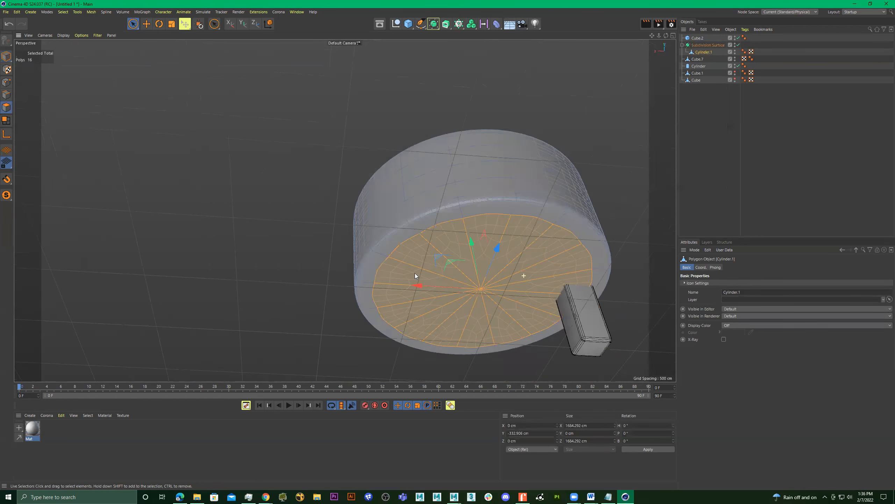
pyautogui.keyDown('alt'); pyautogui.moveTo(487, 297); pyautogui.dragTo(448, 287, button='middle'); pyautogui.keyUp('alt')
pyautogui.keyDown('alt'); pyautogui.moveTo(447, 286); pyautogui.dragTo(451, 292); pyautogui.keyUp('alt')
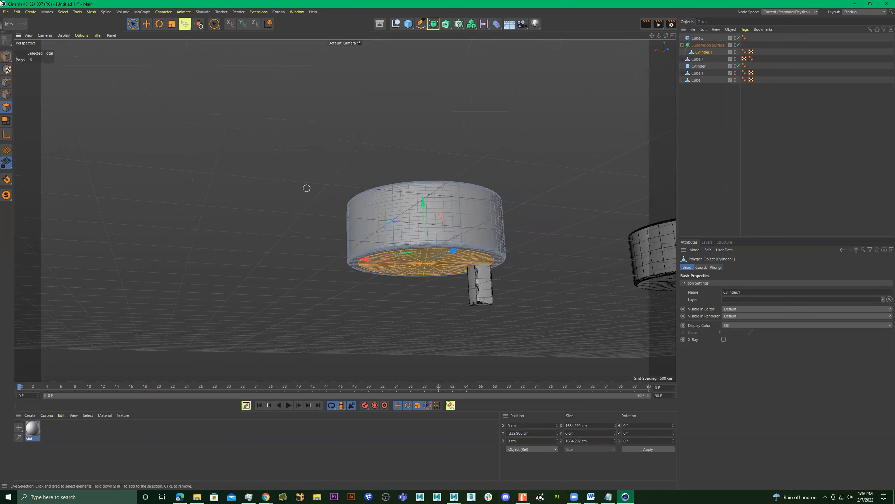
# Grow the underside polygon selection by one ring and delete the selected polygons.
pyautogui.click(63, 12)
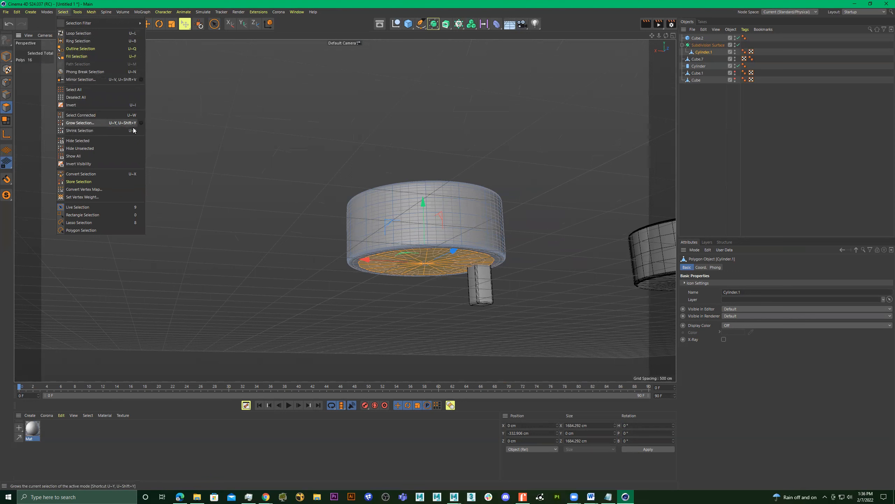
pyautogui.click(460, 213)
pyautogui.keyDown('alt'); pyautogui.moveTo(441, 214); pyautogui.dragTo(437, 201); pyautogui.keyUp('alt')
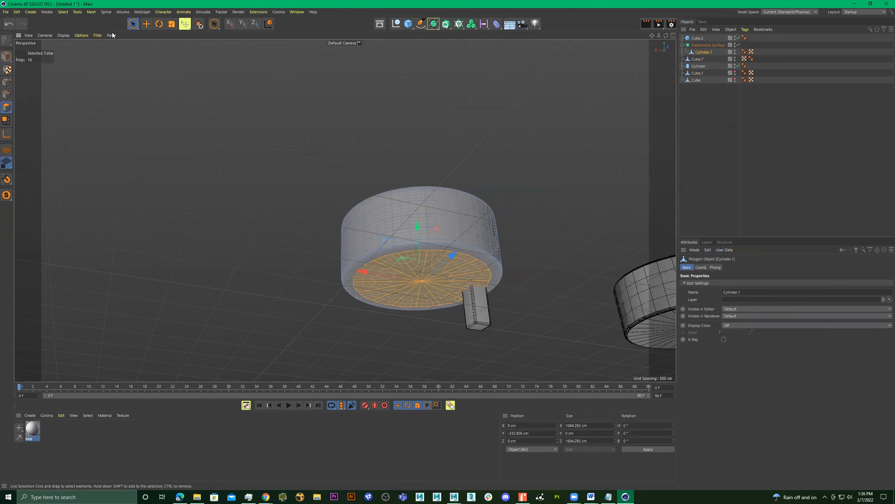
pyautogui.click(63, 12)
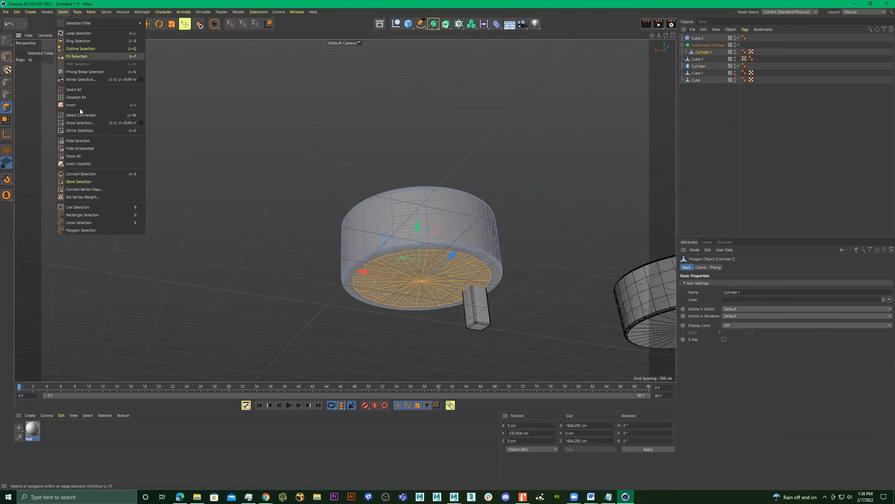
pyautogui.click(92, 124)
pyautogui.scroll(6, 354, 173)
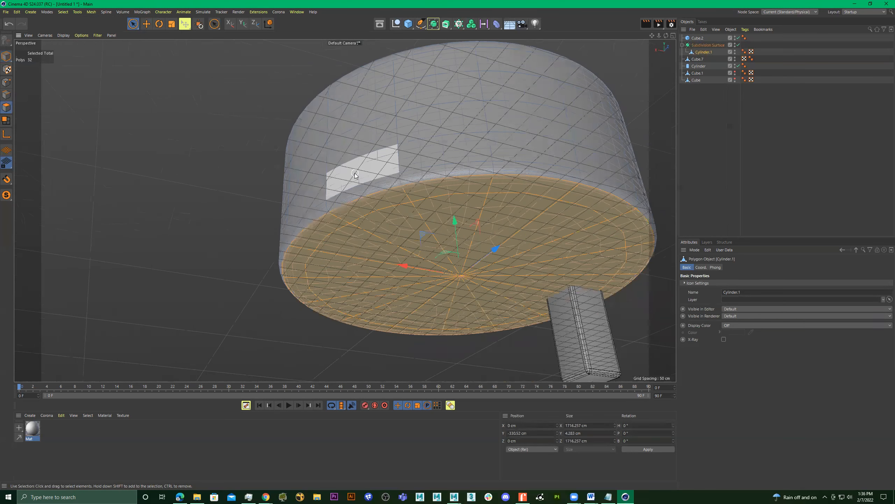
pyautogui.press('Delete')
pyautogui.keyDown('alt'); pyautogui.moveTo(500, 135); pyautogui.dragTo(424, 216); pyautogui.keyUp('alt')
pyautogui.moveTo(266, 496)
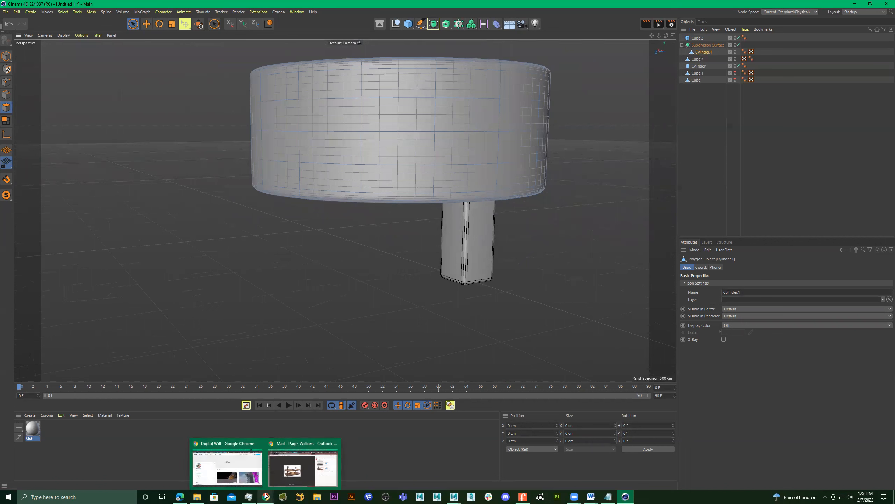
pyautogui.keyDown('alt'); pyautogui.moveTo(506, 202); pyautogui.dragTo(420, 272); pyautogui.keyUp('alt')
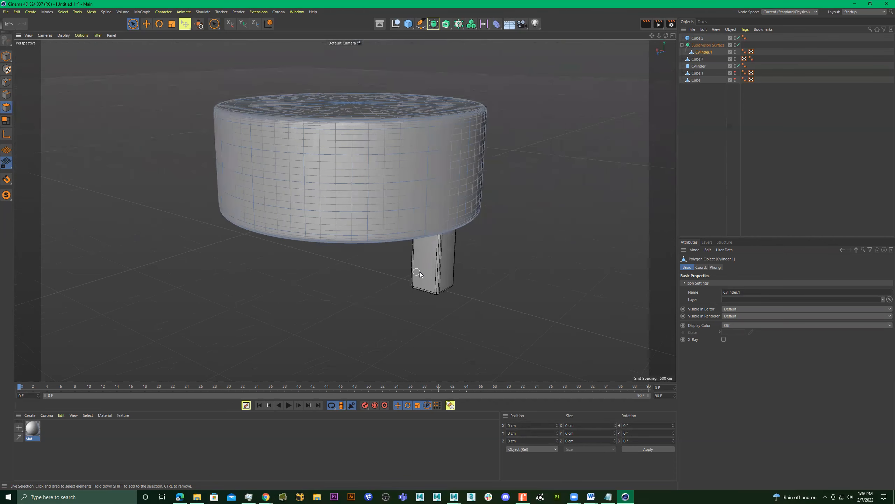
pyautogui.keyDown('alt'); pyautogui.moveTo(527, 202); pyautogui.dragTo(529, 254); pyautogui.keyUp('alt')
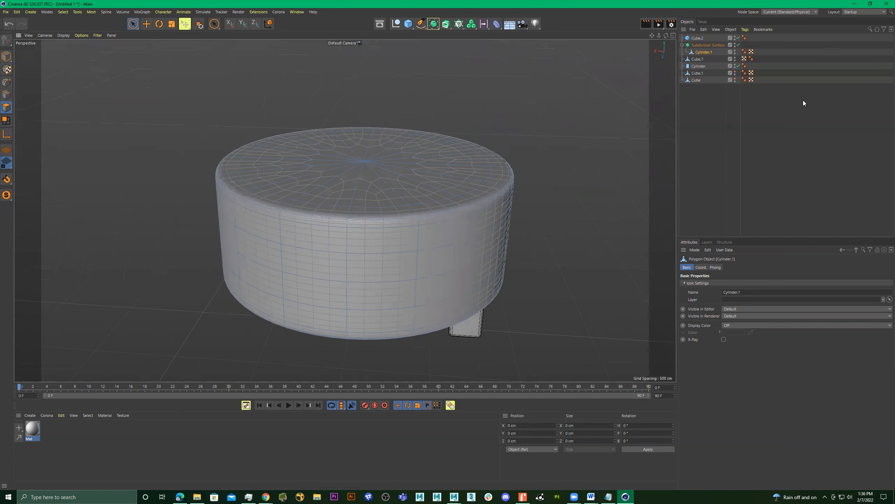
# Delete all objects from the scene, including the subdivided cylinder and the cubes.
pyautogui.click(698, 39)
pyautogui.keyDown('shift'); pyautogui.click(702, 80); pyautogui.keyUp('shift')
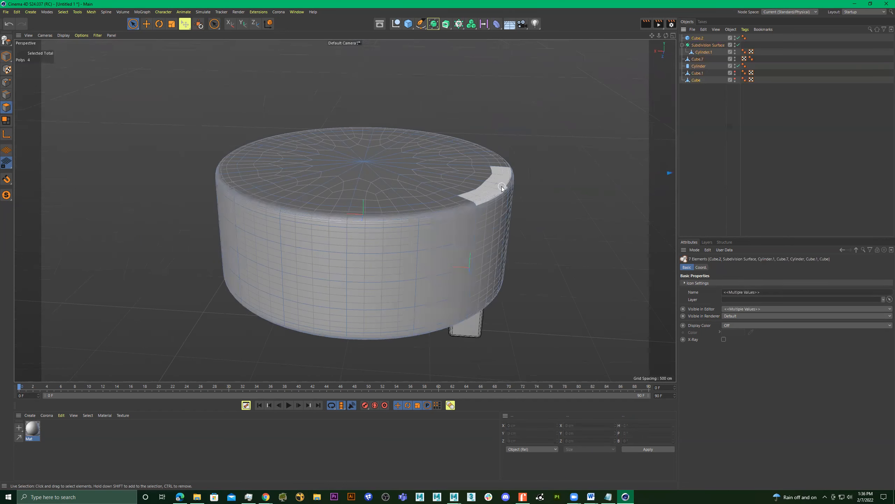
pyautogui.click(698, 37)
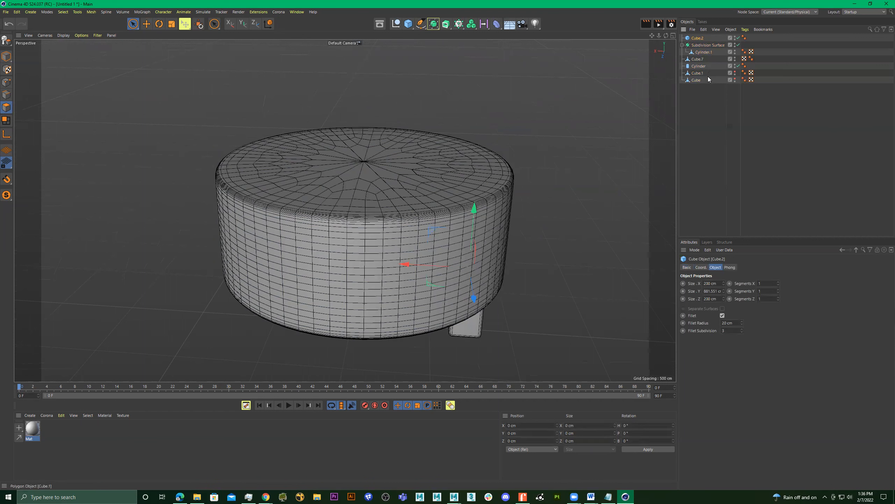
pyautogui.hotkey('ctrl', 'a')
pyautogui.press('Delete')
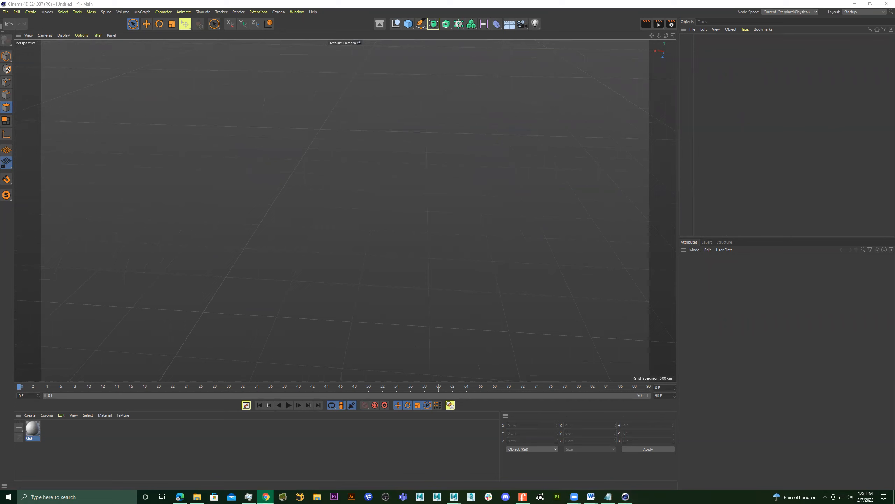
# Add a cube, and view the wooden coffee table reference image in the browser before returning to Cinema 4D.
pyautogui.click(417, 232)
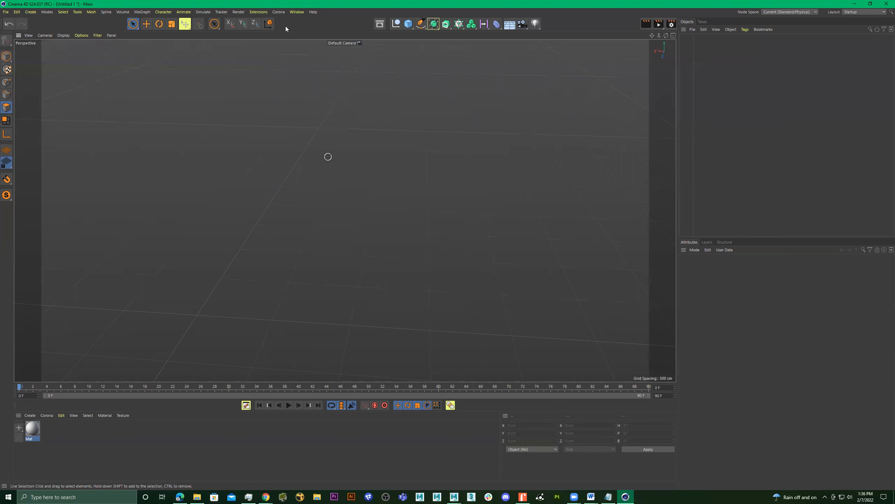
pyautogui.click(408, 24)
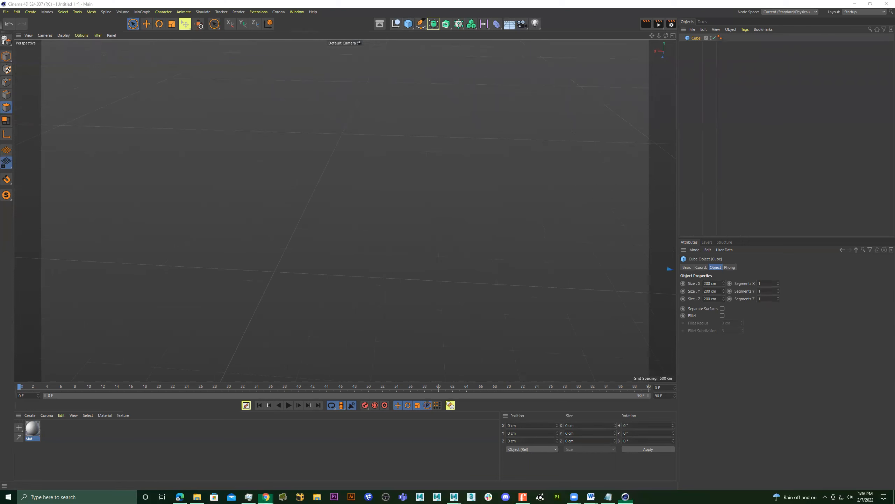
pyautogui.hotkey('alt', 'Tab')
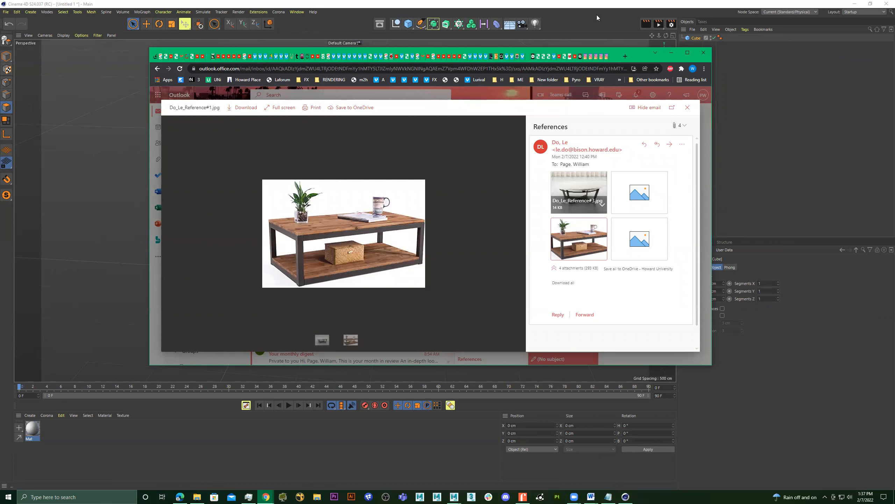
pyautogui.click(672, 52)
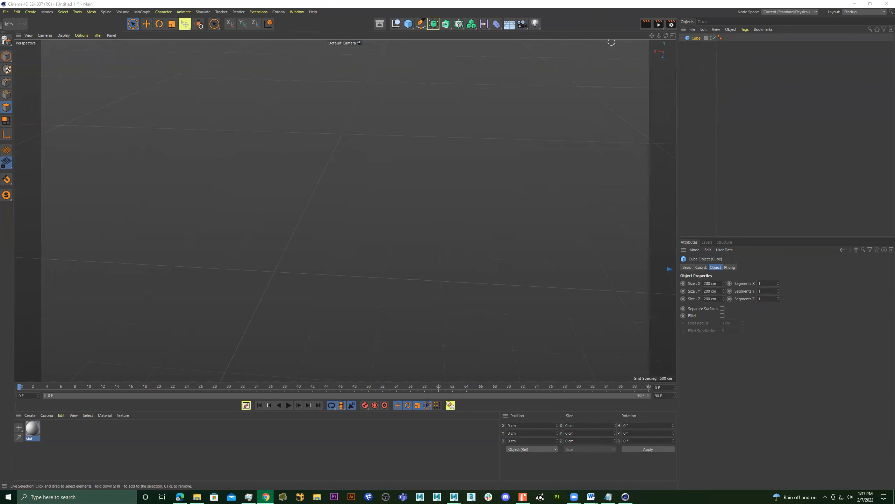
pyautogui.keyDown('alt'); pyautogui.moveTo(390, 244); pyautogui.dragTo(550, 198); pyautogui.keyUp('alt')
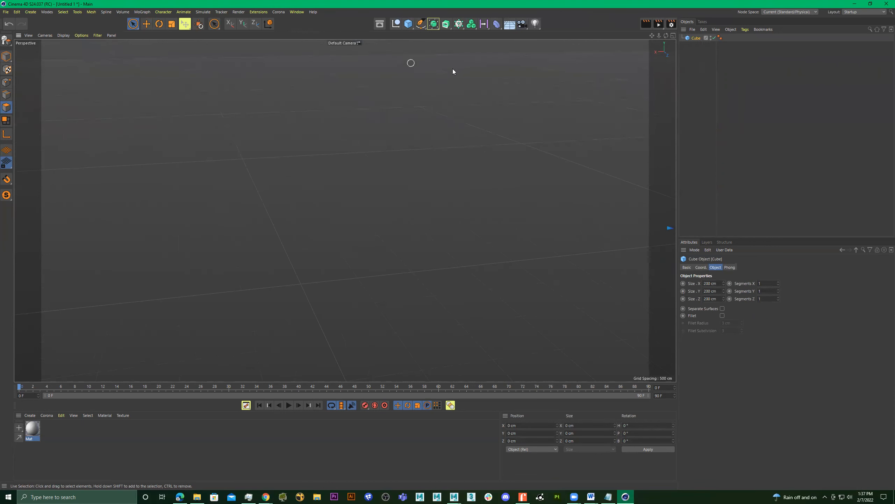
# Add a new cube at the origin and, in model mode, flatten it to a height of about 58 cm.
pyautogui.click(408, 24)
pyautogui.press('h')
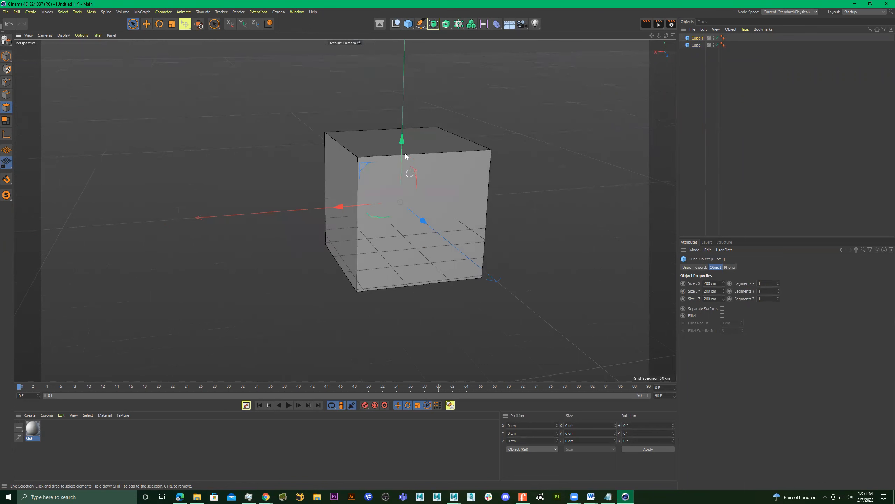
pyautogui.click(6, 56)
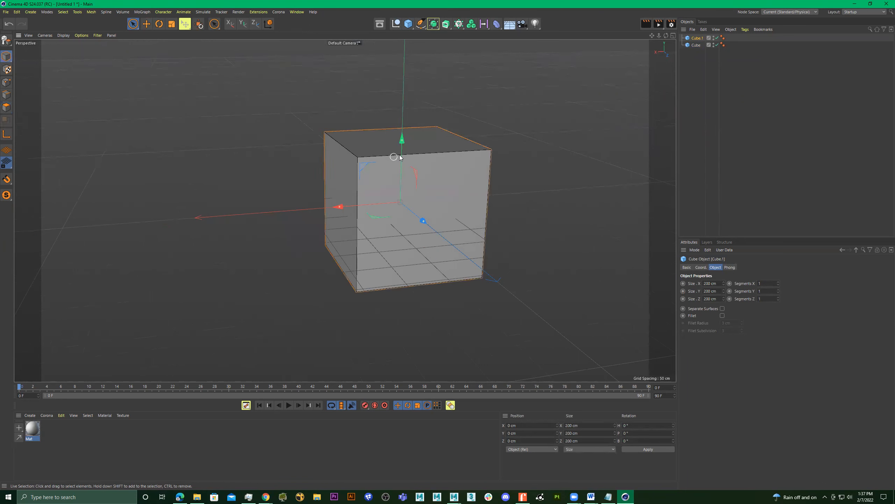
pyautogui.moveTo(402, 140); pyautogui.dragTo(400, 185)
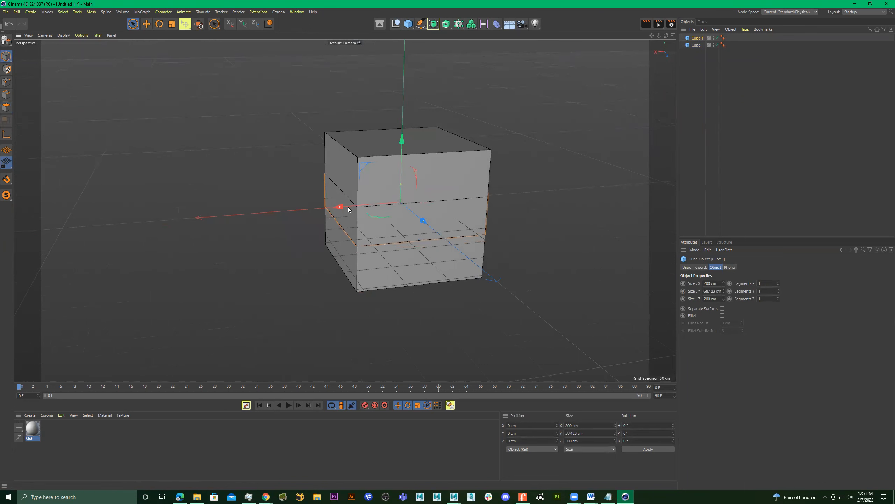
# Raise the flattened cube to about 199 cm on Y and delete the full-size cube.
pyautogui.moveTo(402, 138); pyautogui.dragTo(406, 18)
pyautogui.keyDown('alt'); pyautogui.moveTo(428, 212); pyautogui.dragTo(436, 288, button='middle'); pyautogui.keyUp('alt')
pyautogui.click(438, 234)
pyautogui.press('Delete')
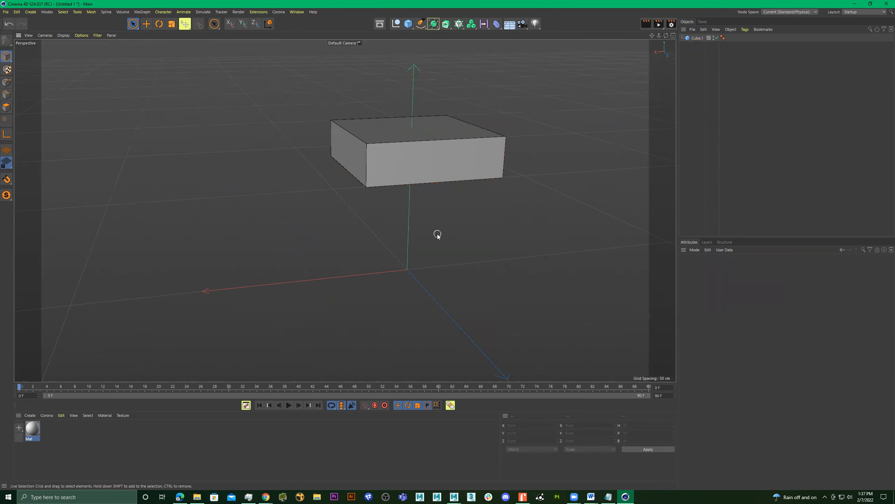
# Resize the raised cube to about 381 × 30 × 637 cm and duplicate it straight down to about 17 cm on Y.
pyautogui.click(426, 149)
pyautogui.keyDown('alt'); pyautogui.moveTo(414, 175); pyautogui.dragTo(565, 249); pyautogui.keyUp('alt')
pyautogui.moveTo(354, 149); pyautogui.dragTo(386, 134)
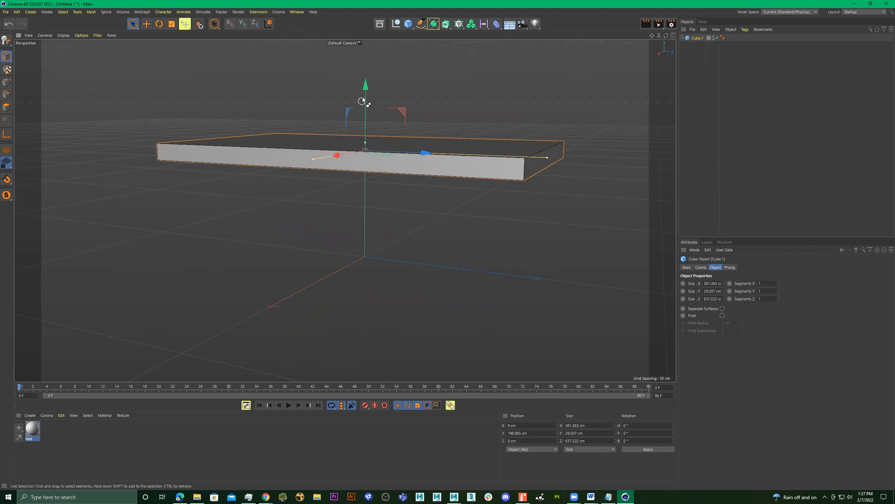
pyautogui.keyDown('ctrl'); pyautogui.moveTo(365, 98); pyautogui.dragTo(379, 202); pyautogui.keyUp('ctrl')
pyautogui.keyDown('alt'); pyautogui.moveTo(451, 216); pyautogui.dragTo(386, 207); pyautogui.keyUp('alt')
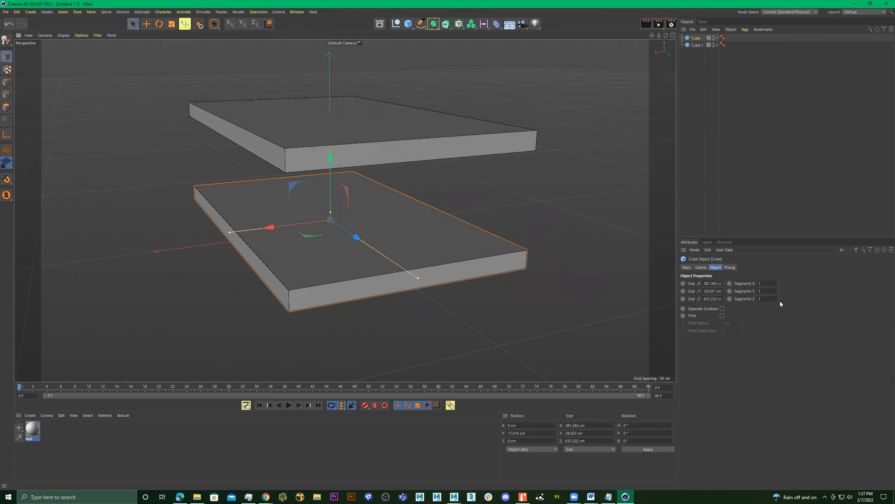
# Set the lower slab's X segments to 5 and display it in the front view.
pyautogui.click(779, 282)
pyautogui.click(779, 285)
pyautogui.keyDown('alt'); pyautogui.moveTo(405, 212); pyautogui.dragTo(403, 213); pyautogui.keyUp('alt')
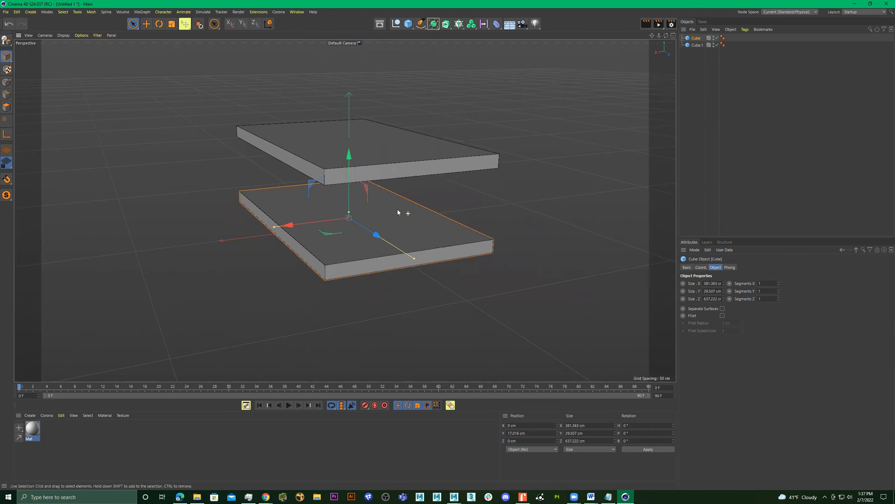
pyautogui.middleClick(413, 200)
pyautogui.middleClick(546, 269)
pyautogui.middleClick(532, 266)
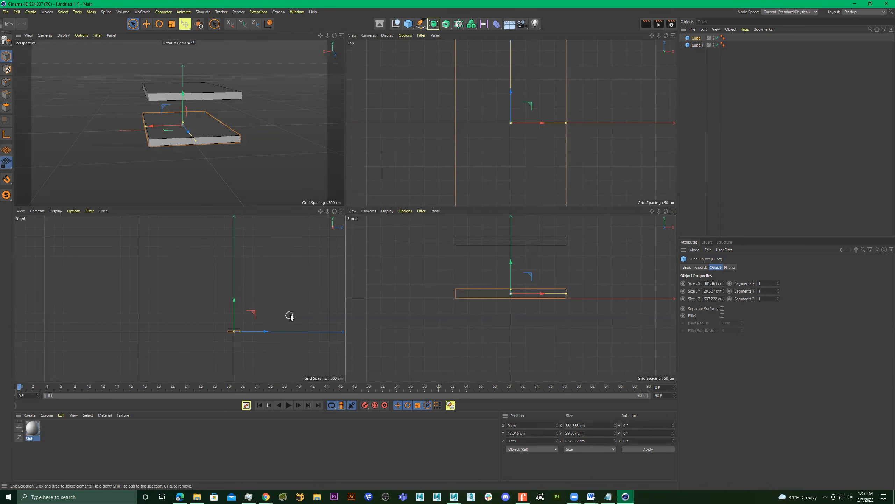
pyautogui.moveTo(210, 146)
pyautogui.keyDown('alt'); pyautogui.mouseDown()
pyautogui.moveTo(196, 126)
pyautogui.moveTo(205, 142)
pyautogui.moveTo(300, 144)
pyautogui.moveTo(180, 148)
pyautogui.moveTo(282, 150)
pyautogui.moveTo(218, 160)
pyautogui.mouseUp(); pyautogui.keyUp('alt')
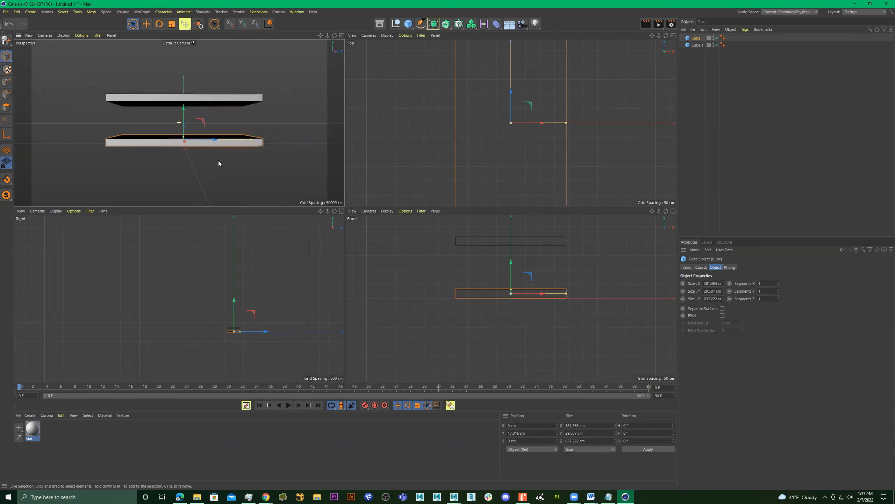
pyautogui.keyDown('alt'); pyautogui.moveTo(230, 313); pyautogui.dragTo(286, 310, button='right'); pyautogui.keyUp('alt')
pyautogui.keyDown('alt'); pyautogui.moveTo(179, 298); pyautogui.dragTo(176, 272, button='middle'); pyautogui.keyUp('alt')
pyautogui.scroll(3, 567, 297)
pyautogui.middleClick(585, 298)
pyautogui.keyDown('alt'); pyautogui.moveTo(433, 281); pyautogui.dragTo(571, 352, button='middle'); pyautogui.keyUp('alt')
pyautogui.moveTo(515, 287)
pyautogui.keyDown('alt'); pyautogui.mouseDown(button='right')
pyautogui.moveTo(475, 294)
pyautogui.moveTo(519, 296)
pyautogui.mouseUp(button='right'); pyautogui.keyUp('alt')
pyautogui.keyDown('alt'); pyautogui.moveTo(523, 296); pyautogui.dragTo(497, 305, button='middle'); pyautogui.keyUp('alt')
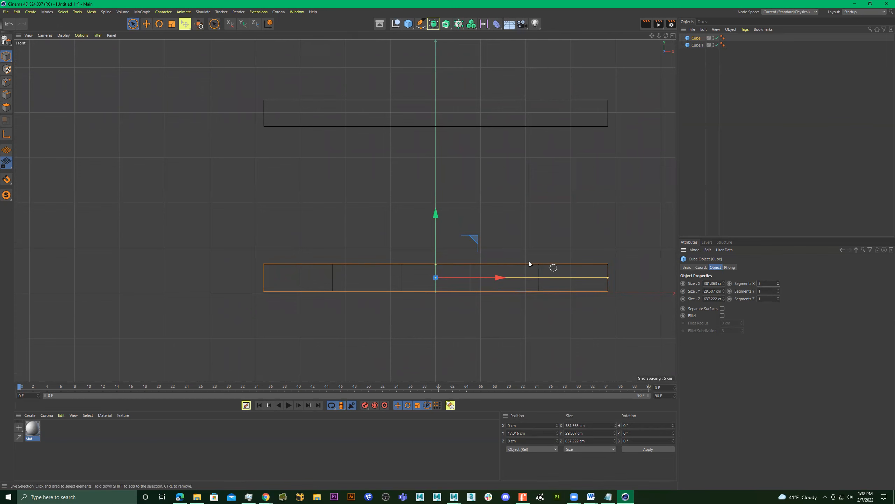
# Duplicate the segmented slab upward to about 60 cm on Y and make the copy editable.
pyautogui.keyDown('ctrl'); pyautogui.moveTo(436, 214); pyautogui.dragTo(433, 177); pyautogui.keyUp('ctrl')
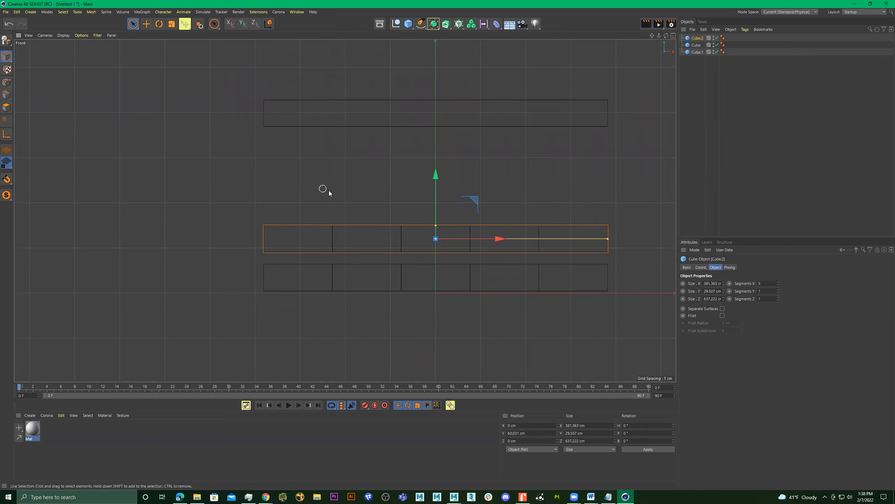
pyautogui.press('c')
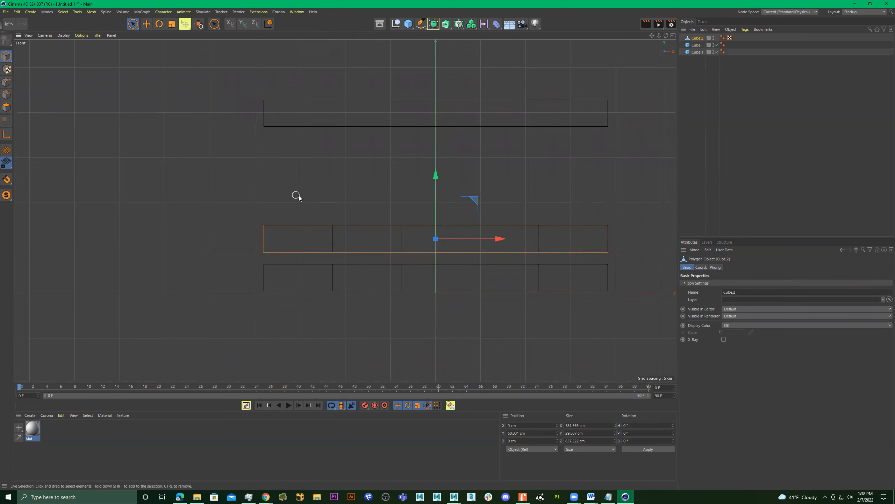
# Lower both segmented slabs in the perspective view and space them apart, with the editable one at about 25 cm on Y.
pyautogui.middleClick(197, 144)
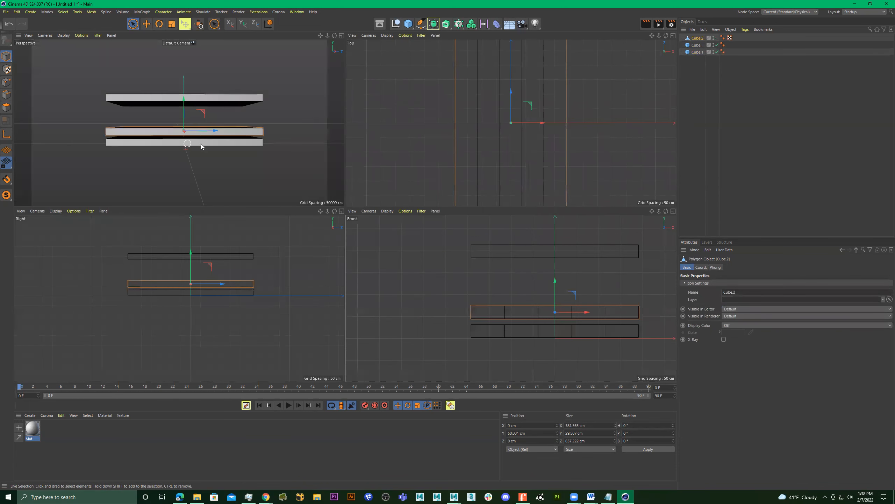
pyautogui.middleClick(199, 132)
pyautogui.moveTo(198, 129)
pyautogui.keyDown('alt'); pyautogui.mouseDown()
pyautogui.moveTo(203, 157)
pyautogui.moveTo(244, 163)
pyautogui.moveTo(275, 151)
pyautogui.mouseUp(); pyautogui.keyUp('alt')
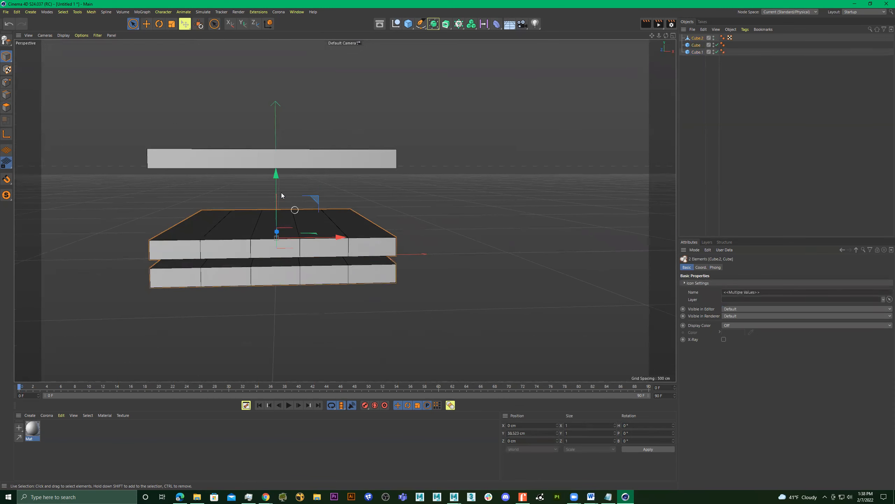
pyautogui.moveTo(277, 195); pyautogui.dragTo(278, 282)
pyautogui.keyDown('alt'); pyautogui.moveTo(366, 265); pyautogui.dragTo(385, 181, button='middle'); pyautogui.keyUp('alt')
pyautogui.moveTo(290, 217); pyautogui.dragTo(288, 121)
pyautogui.keyDown('alt'); pyautogui.moveTo(283, 163); pyautogui.dragTo(280, 169); pyautogui.keyUp('alt')
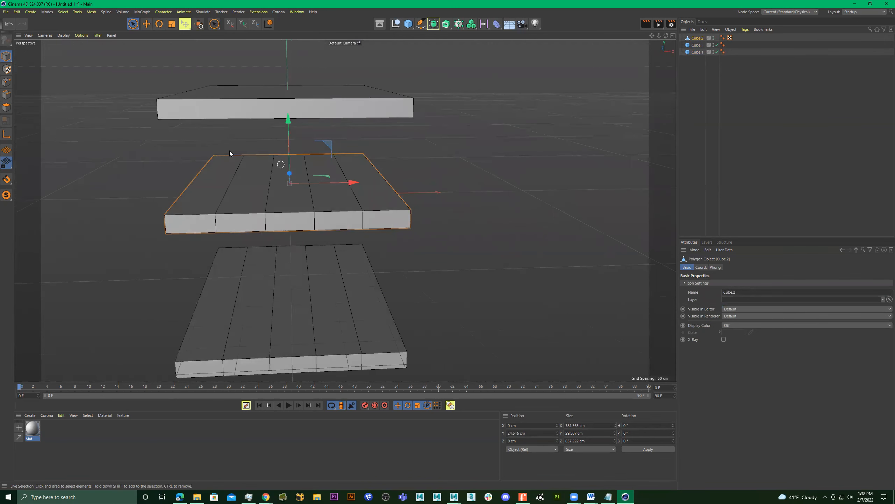
# Try to delete the polygons of four planks from the editable slab with Rectangle Selection, leaving one end plank.
pyautogui.moveTo(134, 22); pyautogui.dragTo(158, 45)
pyautogui.keyDown('alt'); pyautogui.moveTo(344, 209); pyautogui.dragTo(335, 155); pyautogui.keyUp('alt')
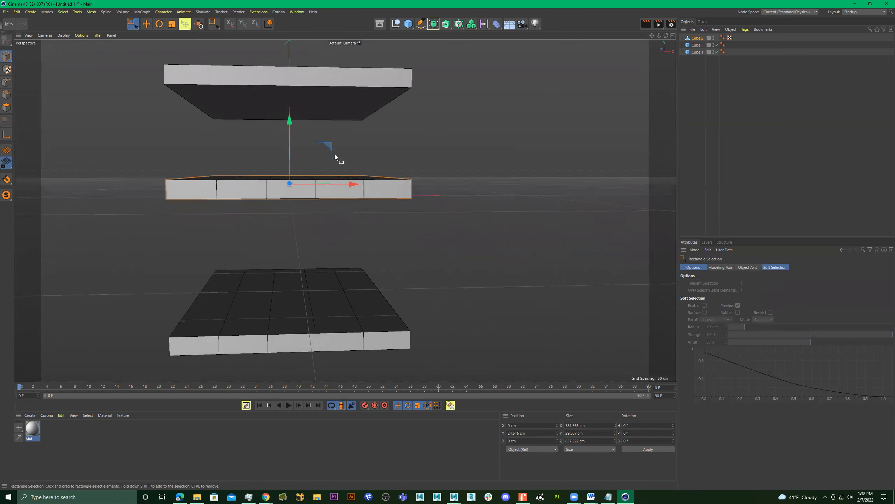
pyautogui.click(6, 108)
pyautogui.moveTo(445, 152); pyautogui.dragTo(552, 160)
pyautogui.keyDown('alt'); pyautogui.moveTo(451, 222); pyautogui.dragTo(496, 222); pyautogui.keyUp('alt')
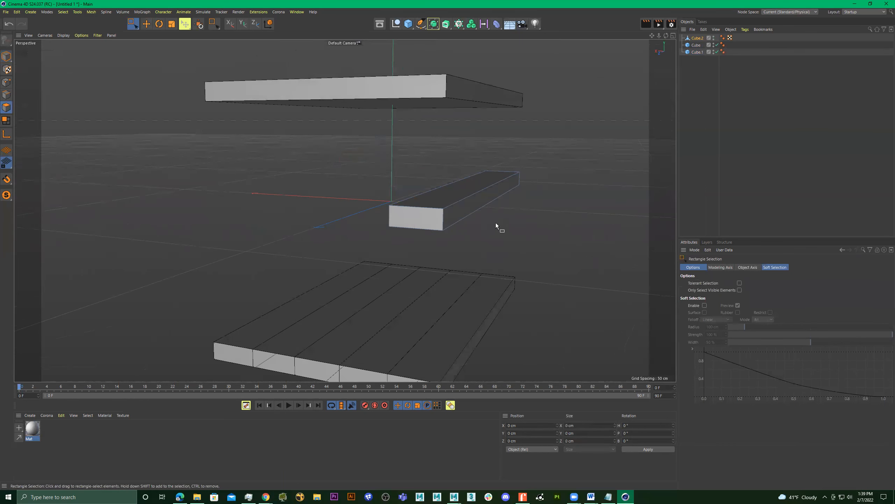
# Undo the deletion of the four planks.
pyautogui.keyDown('alt'); pyautogui.moveTo(509, 198); pyautogui.dragTo(525, 211); pyautogui.keyUp('alt')
pyautogui.keyDown('alt'); pyautogui.moveTo(525, 212); pyautogui.dragTo(508, 213, button='right'); pyautogui.keyUp('alt')
pyautogui.hotkey('ctrl', 'z')
pyautogui.keyDown('alt'); pyautogui.moveTo(488, 217); pyautogui.dragTo(518, 201); pyautogui.keyUp('alt')
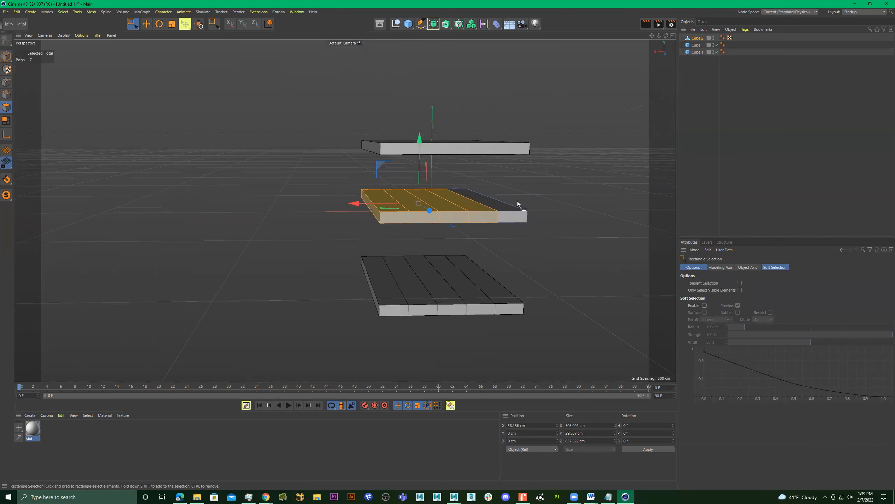
# Duplicate the editable five-plank slab in model mode, spacing the two copies vertically between the top and bottom slabs.
pyautogui.click(6, 57)
pyautogui.keyDown('alt'); pyautogui.moveTo(374, 173); pyautogui.dragTo(351, 168); pyautogui.keyUp('alt')
pyautogui.keyDown('ctrl'); pyautogui.moveTo(457, 145); pyautogui.dragTo(500, 203); pyautogui.keyUp('ctrl')
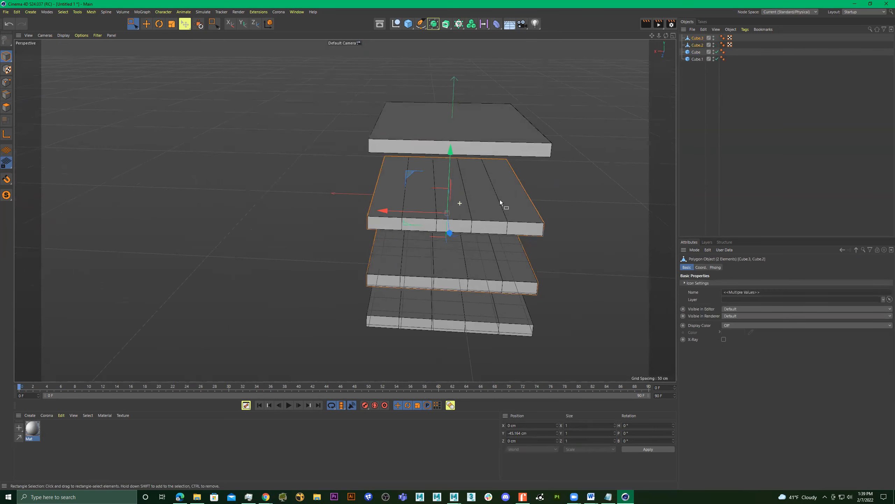
pyautogui.click(501, 203)
pyautogui.keyDown('alt'); pyautogui.moveTo(501, 203); pyautogui.dragTo(531, 199, button='right'); pyautogui.keyUp('alt')
pyautogui.keyDown('alt'); pyautogui.moveTo(523, 208); pyautogui.dragTo(119, 101); pyautogui.keyUp('alt')
# Delete the polygons of four planks from the upper editable slab, leaving only one end plank.
pyautogui.click(5, 108)
pyautogui.keyDown('alt'); pyautogui.moveTo(216, 140); pyautogui.dragTo(124, 149, button='right'); pyautogui.keyUp('alt')
pyautogui.keyDown('alt'); pyautogui.moveTo(212, 151); pyautogui.dragTo(277, 155); pyautogui.keyUp('alt')
pyautogui.press('Delete')
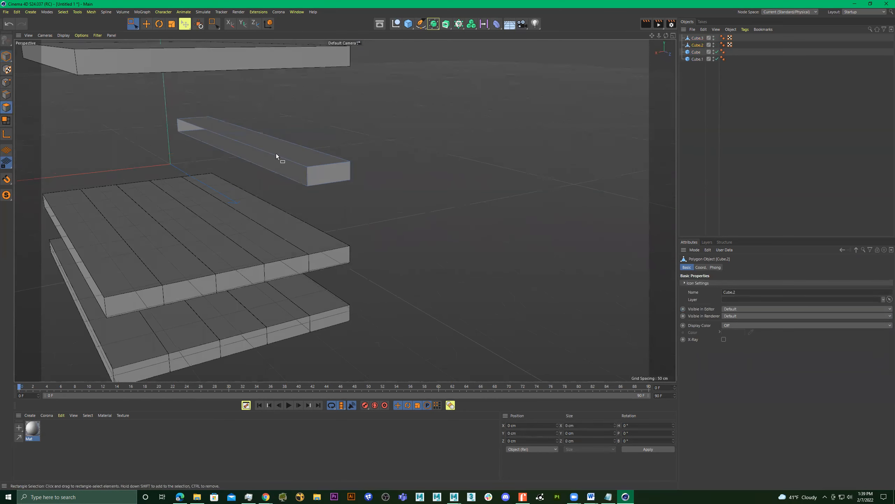
# Activate Live Selection and examine the open long side of the remaining plank up close.
pyautogui.click(6, 56)
pyautogui.click(134, 25)
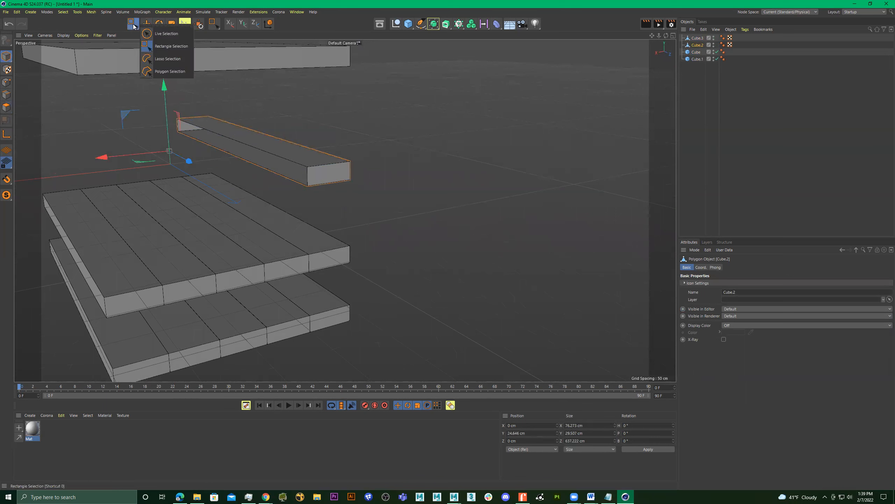
pyautogui.click(156, 33)
pyautogui.click(276, 150)
pyautogui.rightClick(277, 150)
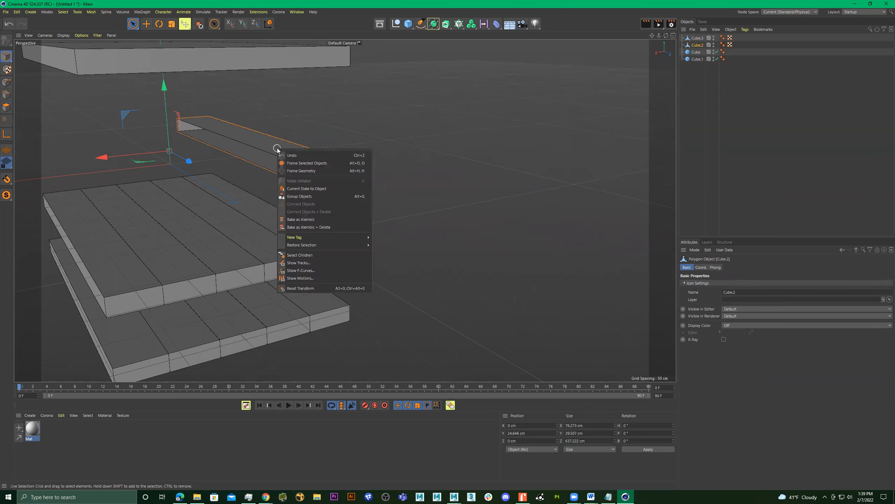
pyautogui.click(4, 108)
pyautogui.click(7, 107)
pyautogui.keyDown('alt'); pyautogui.moveTo(220, 114); pyautogui.dragTo(314, 129, button='right'); pyautogui.keyUp('alt')
pyautogui.keyDown('alt'); pyautogui.moveTo(314, 130); pyautogui.dragTo(366, 151, button='middle'); pyautogui.keyUp('alt')
pyautogui.keyDown('alt'); pyautogui.moveTo(360, 182); pyautogui.dragTo(390, 174, button='right'); pyautogui.keyUp('alt')
pyautogui.keyDown('alt'); pyautogui.moveTo(383, 170); pyautogui.dragTo(358, 157, button='middle'); pyautogui.keyUp('alt')
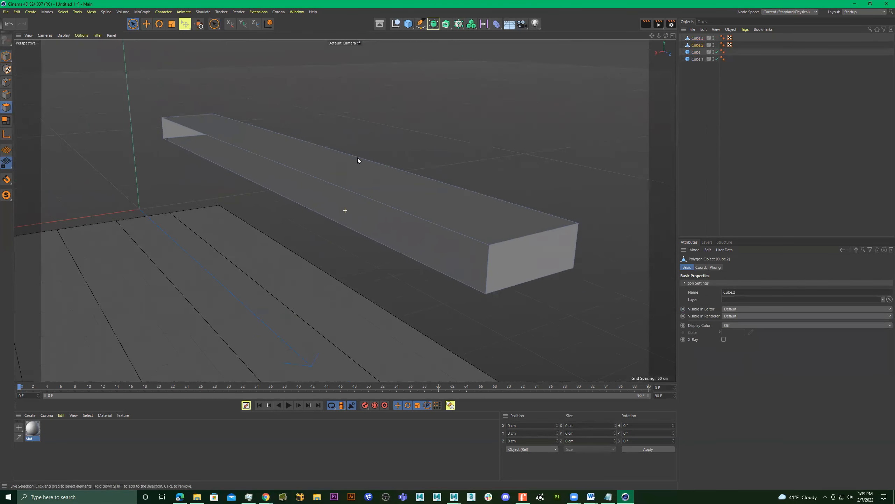
pyautogui.keyDown('alt'); pyautogui.moveTo(357, 157); pyautogui.dragTo(334, 170, button='right'); pyautogui.keyUp('alt')
# Select the two long edges of the plank's open side in edge mode and bridge them to close the gap.
pyautogui.click(6, 94)
pyautogui.click(251, 150)
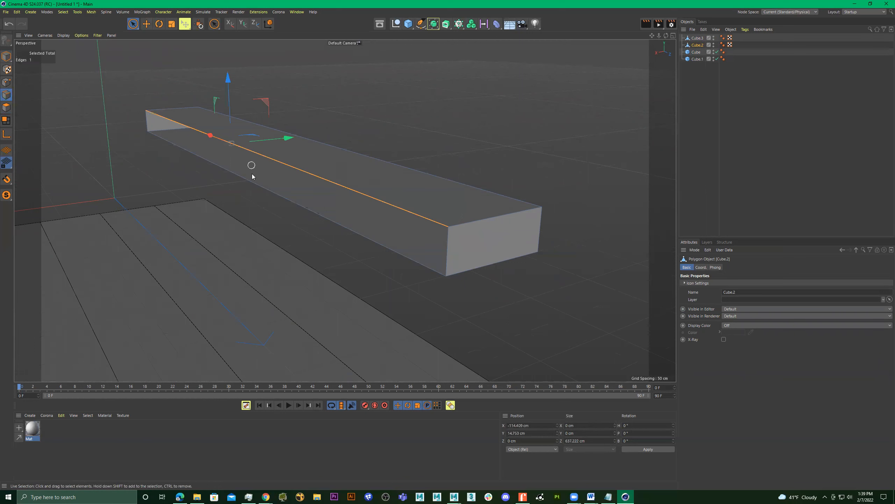
pyautogui.keyDown('shift'); pyautogui.click(259, 184); pyautogui.keyUp('shift')
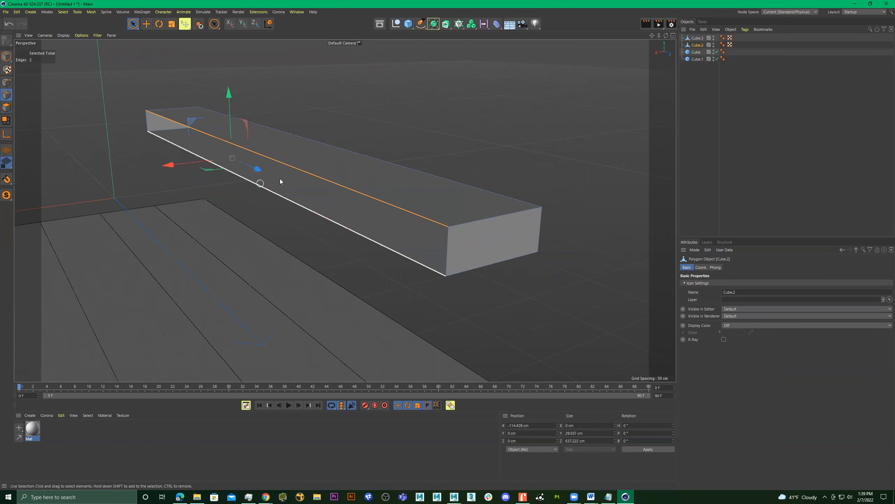
pyautogui.rightClick(341, 107)
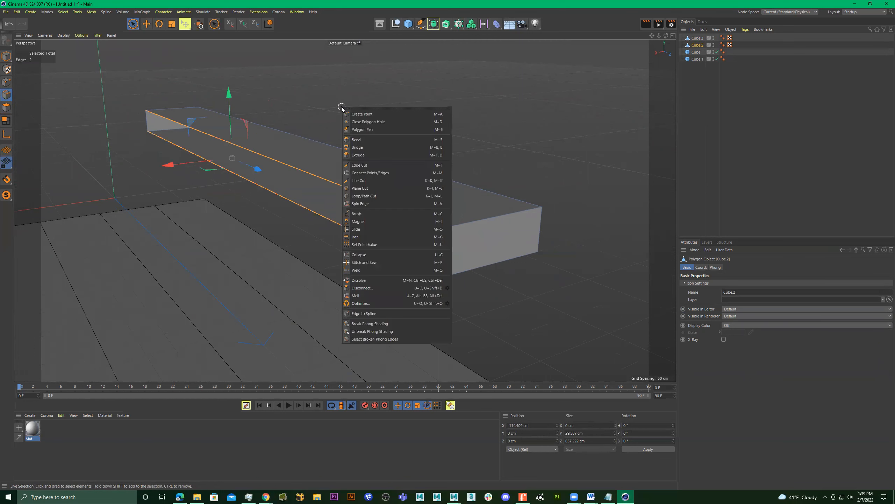
pyautogui.click(371, 147)
pyautogui.moveTo(326, 181); pyautogui.dragTo(325, 217)
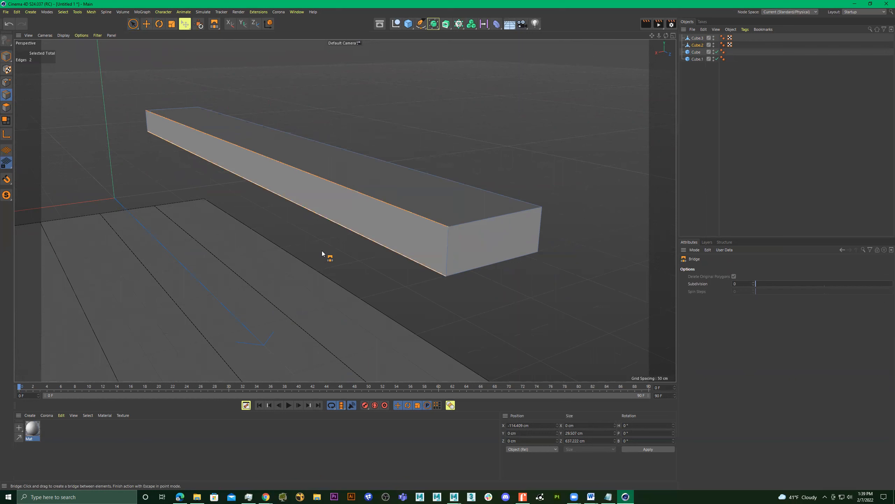
# In model mode, duplicate the closed plank straight up, placing the copy at about Y 112 cm, and select that upper plank.
pyautogui.press('space')
pyautogui.click(446, 88)
pyautogui.keyDown('alt'); pyautogui.moveTo(471, 140); pyautogui.dragTo(427, 153); pyautogui.keyUp('alt')
pyautogui.keyDown('alt'); pyautogui.moveTo(522, 174); pyautogui.dragTo(319, 111, button='middle'); pyautogui.keyUp('alt')
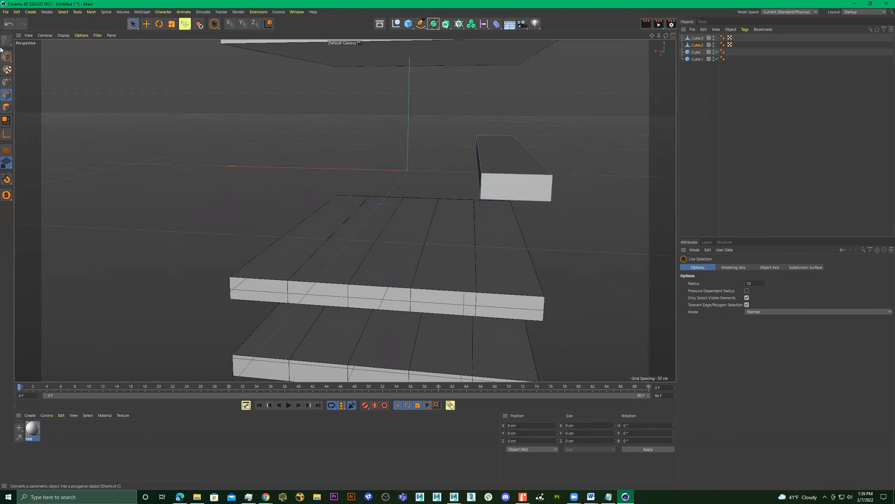
pyautogui.click(6, 56)
pyautogui.keyDown('alt'); pyautogui.moveTo(398, 129); pyautogui.dragTo(350, 133, button='right'); pyautogui.keyUp('alt')
pyautogui.keyDown('alt'); pyautogui.moveTo(350, 134); pyautogui.dragTo(427, 144); pyautogui.keyUp('alt')
pyautogui.keyDown('alt'); pyautogui.moveTo(403, 133); pyautogui.dragTo(364, 171, button='middle'); pyautogui.keyUp('alt')
pyautogui.keyDown('alt'); pyautogui.moveTo(363, 172); pyautogui.dragTo(389, 169, button='right'); pyautogui.keyUp('alt')
pyautogui.keyDown('ctrl'); pyautogui.moveTo(332, 88); pyautogui.dragTo(331, 44); pyautogui.keyUp('ctrl')
pyautogui.keyDown('alt'); pyautogui.moveTo(409, 108); pyautogui.dragTo(456, 176); pyautogui.keyUp('alt')
pyautogui.keyDown('alt'); pyautogui.moveTo(446, 167); pyautogui.dragTo(522, 173, button='right'); pyautogui.keyUp('alt')
pyautogui.keyDown('alt'); pyautogui.moveTo(429, 191); pyautogui.dragTo(457, 185, button='middle'); pyautogui.keyUp('alt')
pyautogui.keyDown('alt'); pyautogui.moveTo(457, 184); pyautogui.dragTo(472, 253); pyautogui.keyUp('alt')
pyautogui.click(469, 162)
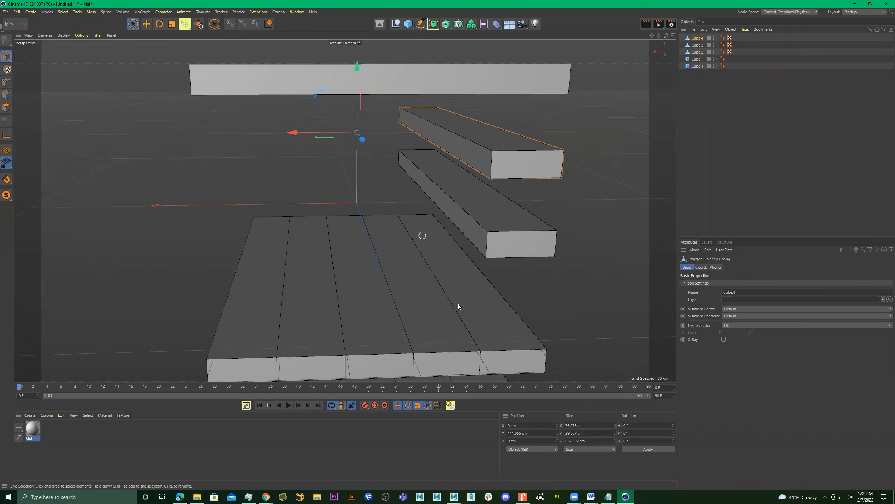
# Select all edges of the upper closed plank in edge mode with Rectangle Selection.
pyautogui.keyDown('alt'); pyautogui.moveTo(436, 207); pyautogui.dragTo(438, 172); pyautogui.keyUp('alt')
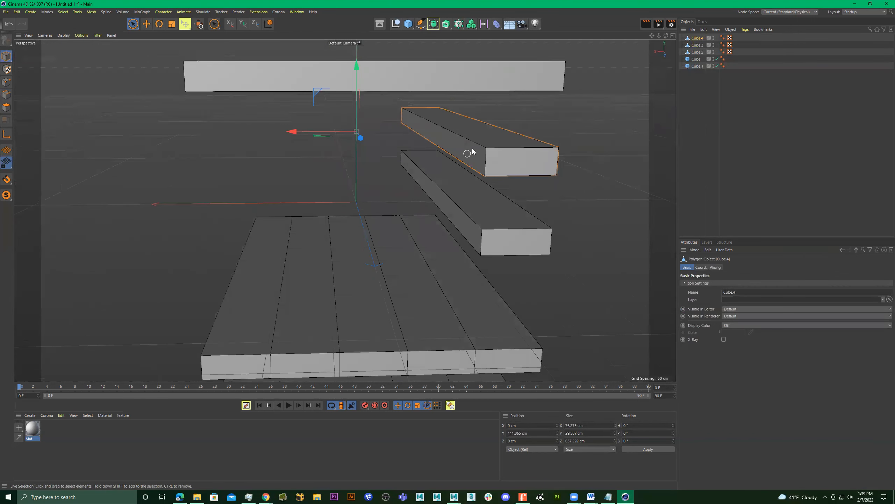
pyautogui.moveTo(382, 160)
pyautogui.keyDown('alt'); pyautogui.mouseDown()
pyautogui.moveTo(391, 155)
pyautogui.moveTo(383, 153)
pyautogui.mouseUp(); pyautogui.keyUp('alt')
pyautogui.click(8, 95)
pyautogui.press('h')
pyautogui.moveTo(134, 26); pyautogui.dragTo(164, 50)
pyautogui.moveTo(493, 84); pyautogui.dragTo(302, 179)
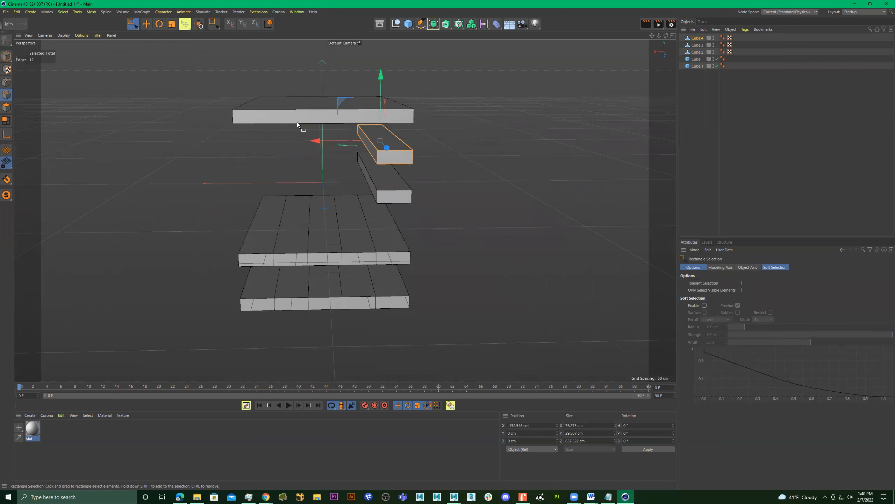
pyautogui.scroll(3, 297, 124)
pyautogui.moveTo(585, 71); pyautogui.dragTo(269, 236)
# Bevel the upper plank's edges with a 2 cm offset and 2 subdivisions.
pyautogui.rightClick(513, 142)
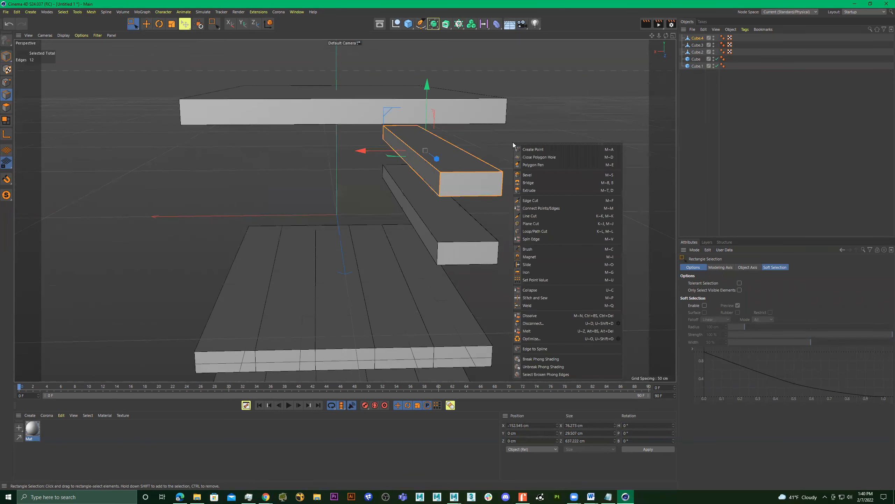
pyautogui.click(552, 175)
pyautogui.moveTo(551, 176); pyautogui.dragTo(556, 175)
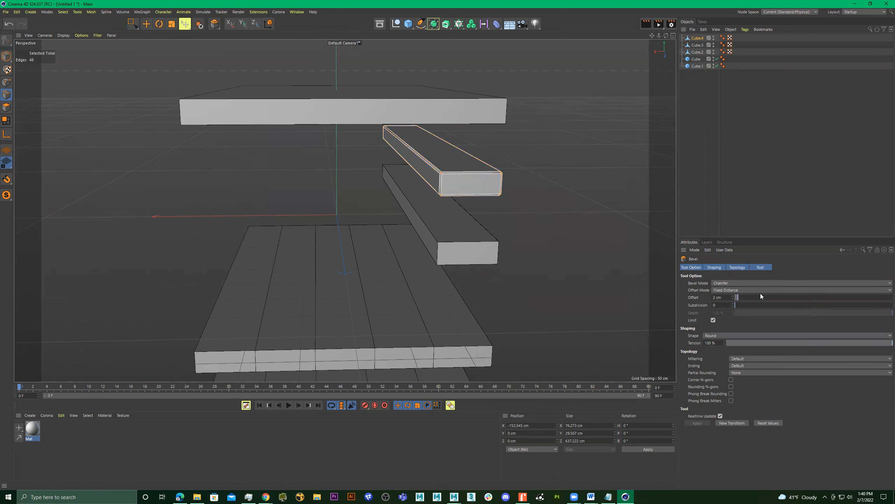
pyautogui.moveTo(736, 306); pyautogui.dragTo(745, 306)
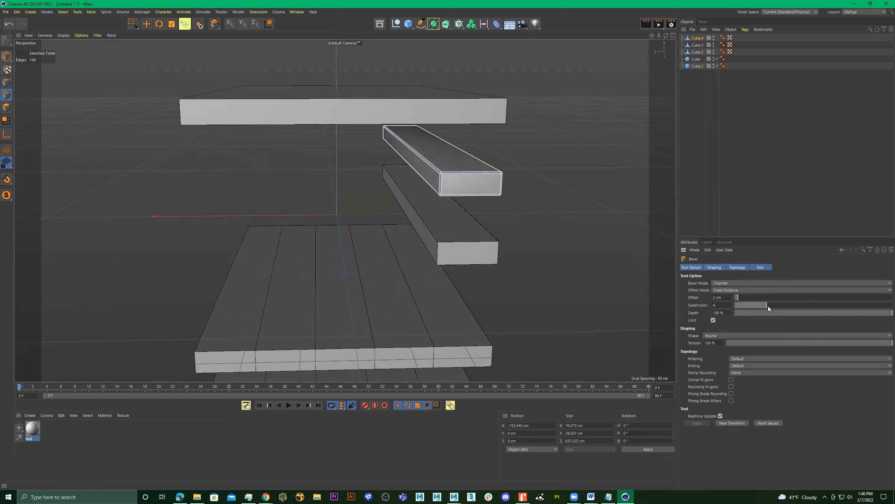
pyautogui.scroll(4, 489, 186)
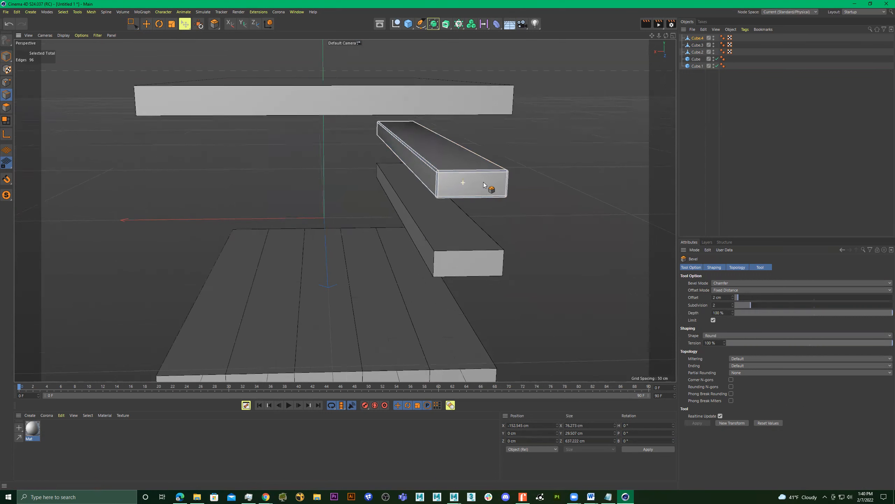
# In model mode, duplicate the bevelled plank sideways along X so the copy sits directly beside the original.
pyautogui.click(7, 58)
pyautogui.scroll(5, 369, 144)
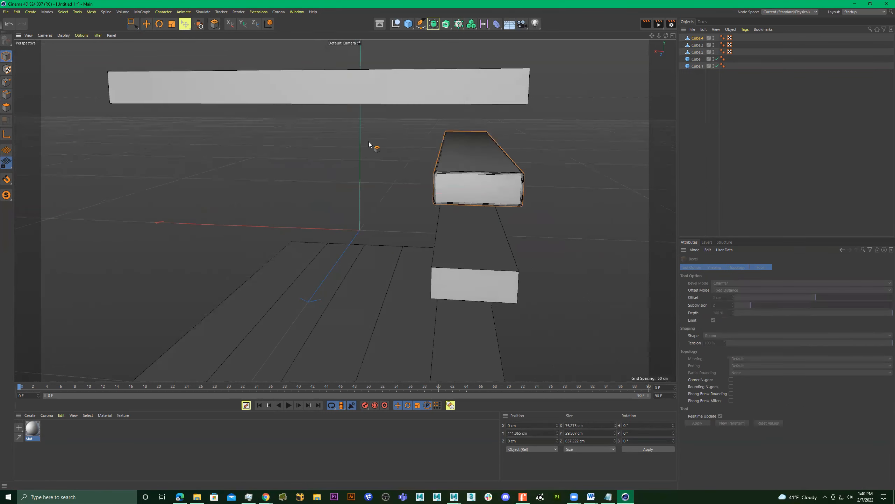
pyautogui.scroll(-5, 408, 152)
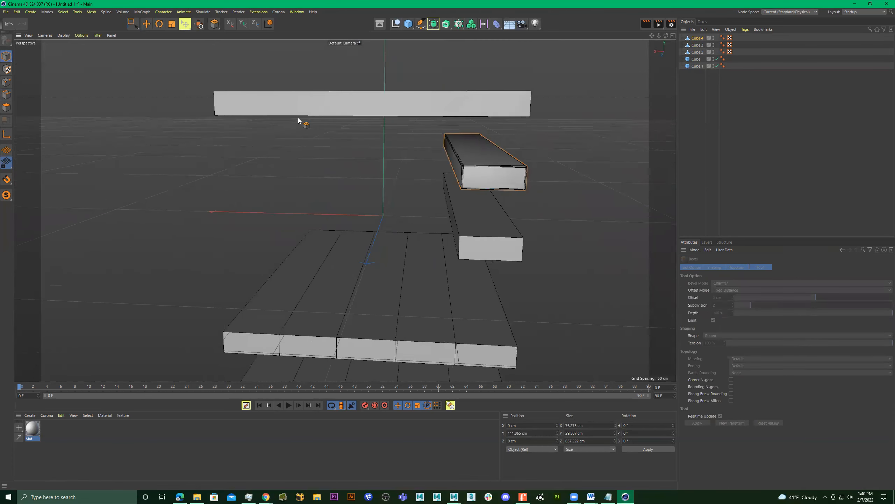
pyautogui.click(134, 23)
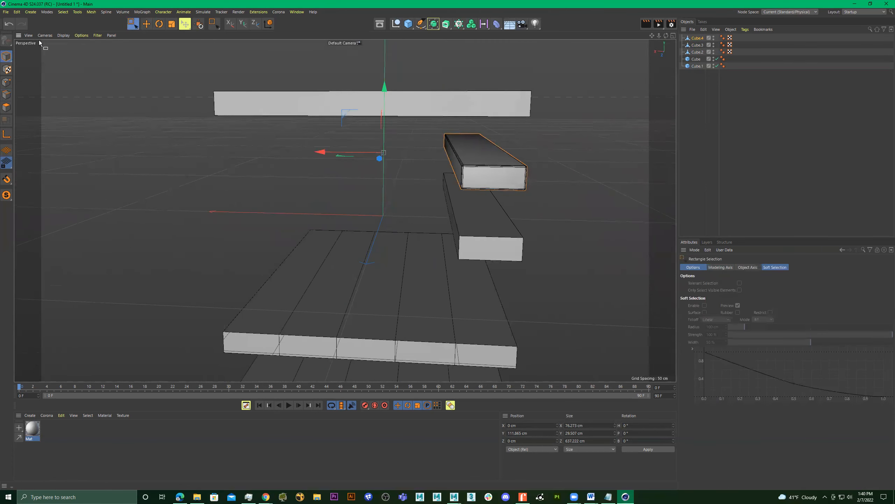
pyautogui.keyDown('alt'); pyautogui.moveTo(378, 161); pyautogui.dragTo(388, 164); pyautogui.keyUp('alt')
pyautogui.keyDown('ctrl'); pyautogui.moveTo(291, 142); pyautogui.dragTo(242, 145); pyautogui.keyUp('ctrl')
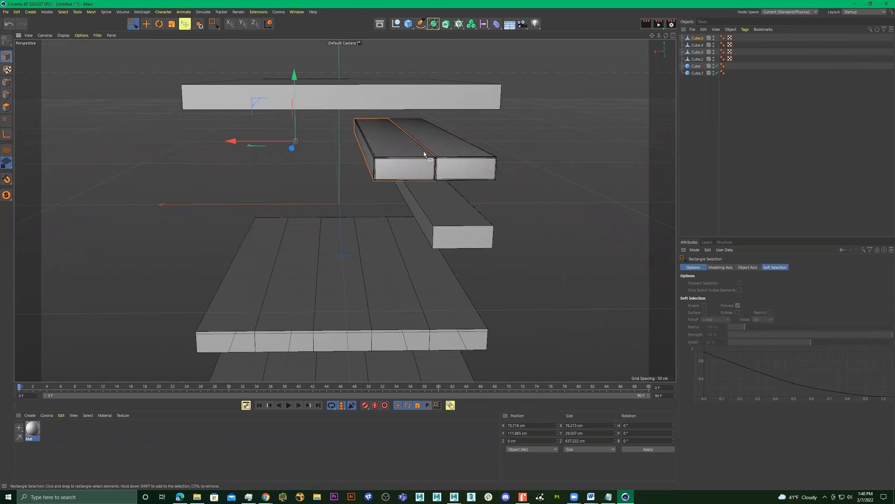
# Duplicate the pair of bevelled planks along X, plus one more end plank, to complete a row of five.
pyautogui.keyDown('shift'); pyautogui.click(443, 147); pyautogui.keyUp('shift')
pyautogui.keyDown('ctrl'); pyautogui.moveTo(272, 140); pyautogui.dragTo(185, 141); pyautogui.keyUp('ctrl')
pyautogui.keyDown('alt'); pyautogui.moveTo(284, 139); pyautogui.dragTo(340, 139, button='middle'); pyautogui.keyUp('alt')
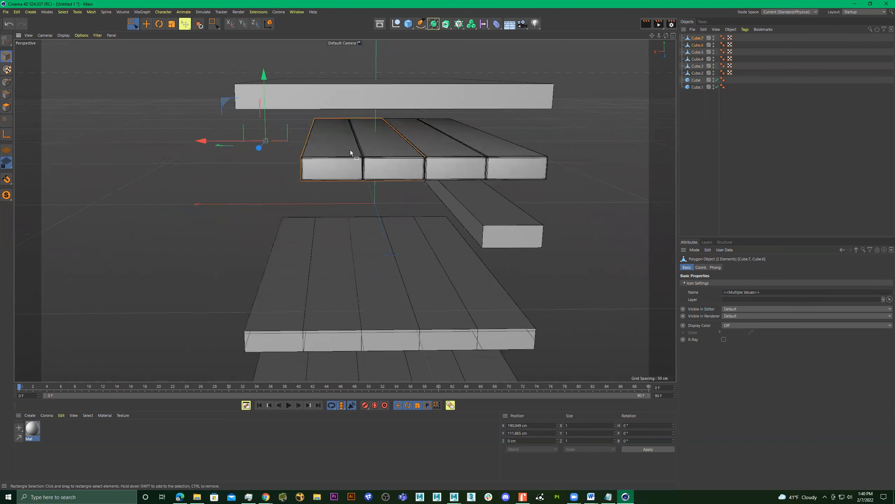
pyautogui.click(325, 156)
pyautogui.keyDown('ctrl'); pyautogui.moveTo(209, 140); pyautogui.dragTo(166, 142); pyautogui.keyUp('ctrl')
pyautogui.keyDown('alt'); pyautogui.moveTo(266, 142); pyautogui.dragTo(297, 203); pyautogui.keyUp('alt')
# Deselect everything, switch the display to Gouraud shading without lines, and examine the bevelled joints from several angles.
pyautogui.click(289, 197)
pyautogui.keyDown('alt'); pyautogui.moveTo(311, 190); pyautogui.dragTo(337, 208, button='right'); pyautogui.keyUp('alt')
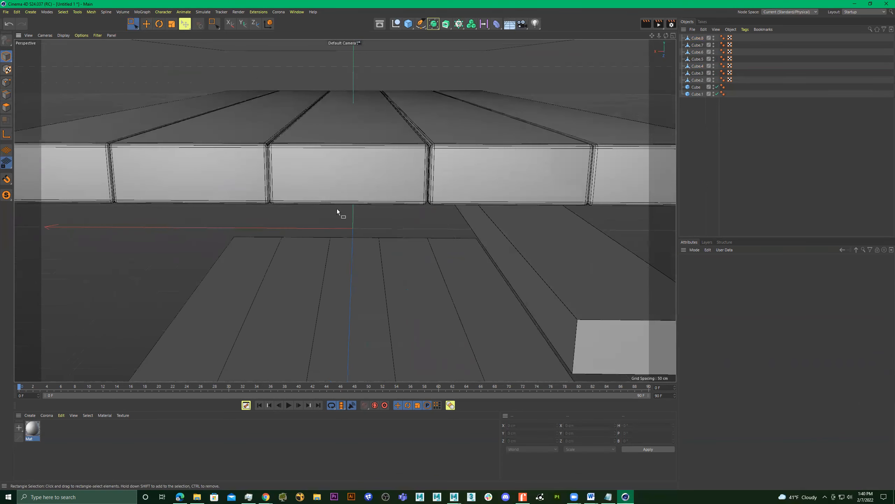
pyautogui.press('n')
pyautogui.press('a')
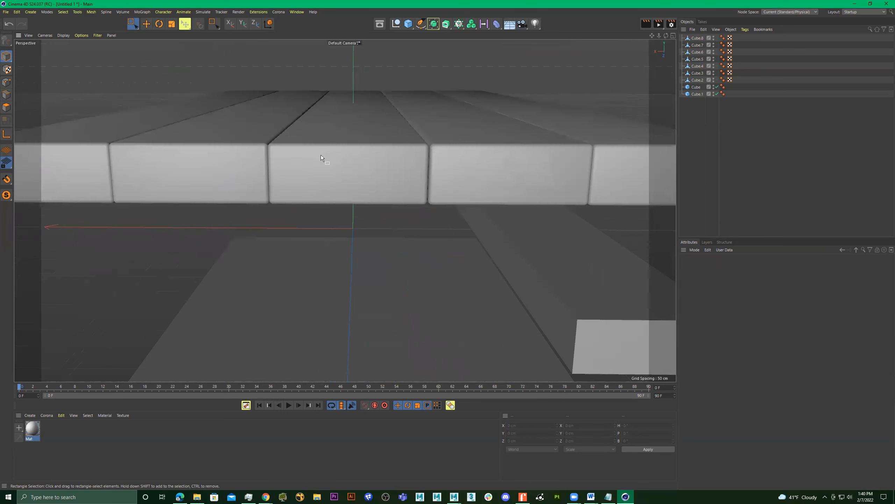
pyautogui.keyDown('alt'); pyautogui.moveTo(328, 152); pyautogui.dragTo(300, 162, button='right'); pyautogui.keyUp('alt')
pyautogui.keyDown('alt'); pyautogui.moveTo(300, 162); pyautogui.dragTo(381, 165); pyautogui.keyUp('alt')
pyautogui.keyDown('alt'); pyautogui.moveTo(381, 165); pyautogui.dragTo(326, 162, button='right'); pyautogui.keyUp('alt')
pyautogui.keyDown('alt'); pyautogui.moveTo(326, 162); pyautogui.dragTo(291, 146); pyautogui.keyUp('alt')
pyautogui.keyDown('alt'); pyautogui.moveTo(356, 149); pyautogui.dragTo(378, 163); pyautogui.keyUp('alt')
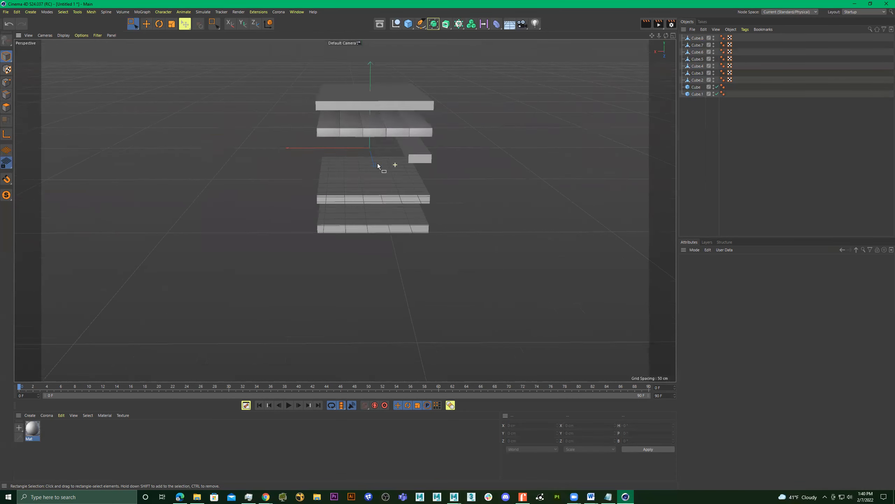
pyautogui.keyDown('alt'); pyautogui.moveTo(377, 163); pyautogui.dragTo(350, 188, button='middle'); pyautogui.keyUp('alt')
pyautogui.keyDown('alt'); pyautogui.moveTo(321, 150); pyautogui.dragTo(466, 156, button='right'); pyautogui.keyUp('alt')
pyautogui.keyDown('alt'); pyautogui.moveTo(466, 156); pyautogui.dragTo(396, 144, button='middle'); pyautogui.keyUp('alt')
pyautogui.keyDown('alt'); pyautogui.moveTo(396, 144); pyautogui.dragTo(378, 145); pyautogui.keyUp('alt')
pyautogui.moveTo(378, 146)
pyautogui.keyDown('alt'); pyautogui.mouseDown(button='right')
pyautogui.moveTo(316, 139)
pyautogui.moveTo(367, 134)
pyautogui.mouseUp(button='right'); pyautogui.keyUp('alt')
pyautogui.keyDown('alt'); pyautogui.moveTo(366, 134); pyautogui.dragTo(472, 154); pyautogui.keyUp('alt')
# Raise the editable five-plank slab to about Y 285 cm, above the whole stack, and display it with Gouraud shading and lines.
pyautogui.click(459, 173)
pyautogui.keyDown('alt'); pyautogui.moveTo(473, 155); pyautogui.dragTo(518, 147, button='right'); pyautogui.keyUp('alt')
pyautogui.keyDown('alt'); pyautogui.moveTo(518, 147); pyautogui.dragTo(460, 178); pyautogui.keyUp('alt')
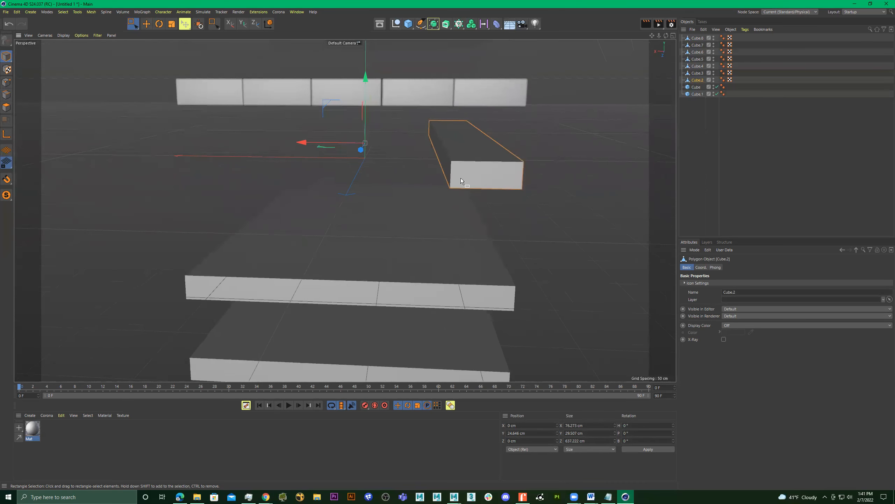
pyautogui.click(409, 258)
pyautogui.keyDown('alt'); pyautogui.moveTo(449, 206); pyautogui.dragTo(369, 208, button='right'); pyautogui.keyUp('alt')
pyautogui.moveTo(405, 139); pyautogui.dragTo(407, 1)
pyautogui.keyDown('alt'); pyautogui.moveTo(433, 205); pyautogui.dragTo(400, 233, button='middle'); pyautogui.keyUp('alt')
pyautogui.keyDown('alt'); pyautogui.moveTo(401, 233); pyautogui.dragTo(367, 219); pyautogui.keyUp('alt')
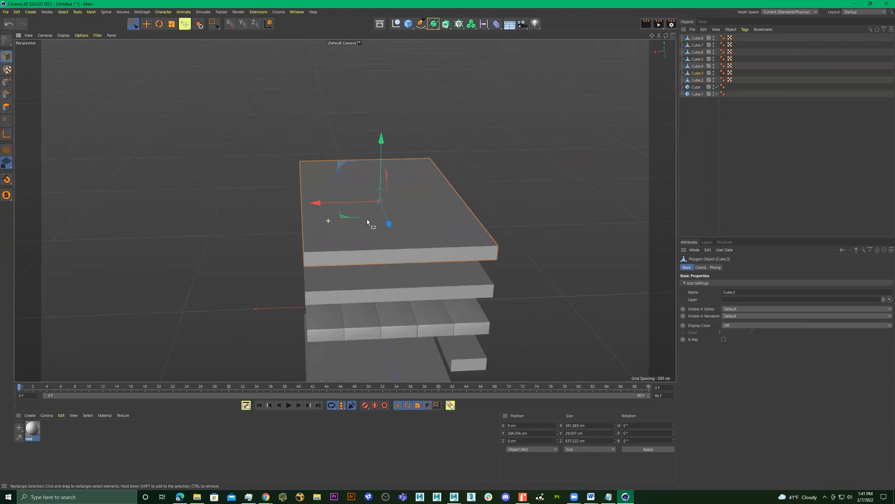
pyautogui.keyDown('alt'); pyautogui.moveTo(367, 219); pyautogui.dragTo(405, 222, button='right'); pyautogui.keyUp('alt')
pyautogui.press('n')
pyautogui.press('b')
pyautogui.keyDown('alt'); pyautogui.moveTo(448, 248); pyautogui.dragTo(419, 238); pyautogui.keyUp('alt')
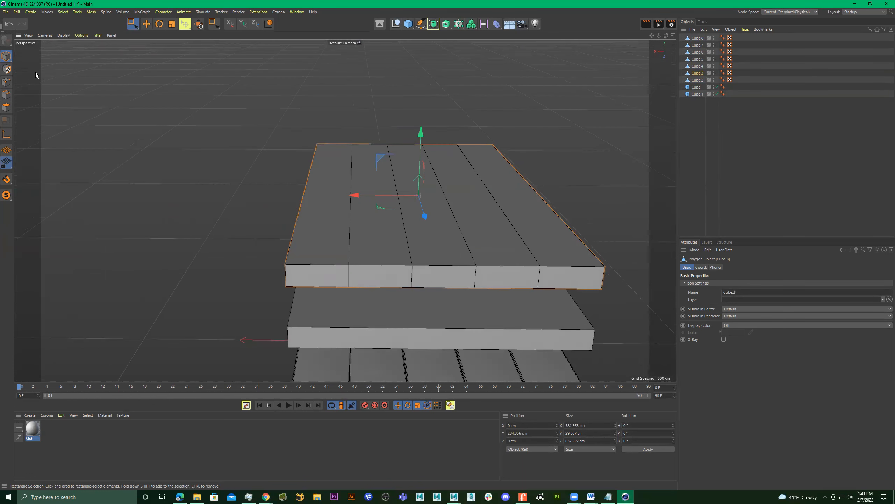
# In edge mode, loop-select the four dividing edge loops between the raised slab's planks, using wireframe display.
pyautogui.click(6, 95)
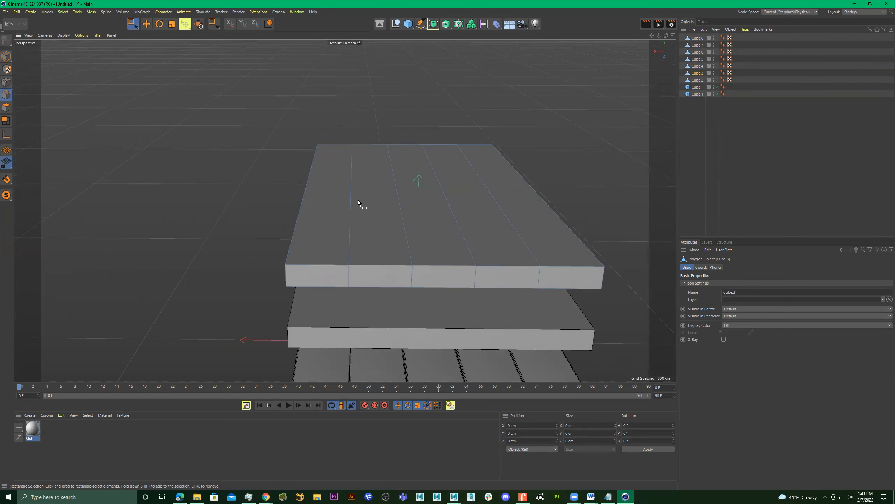
pyautogui.press('9')
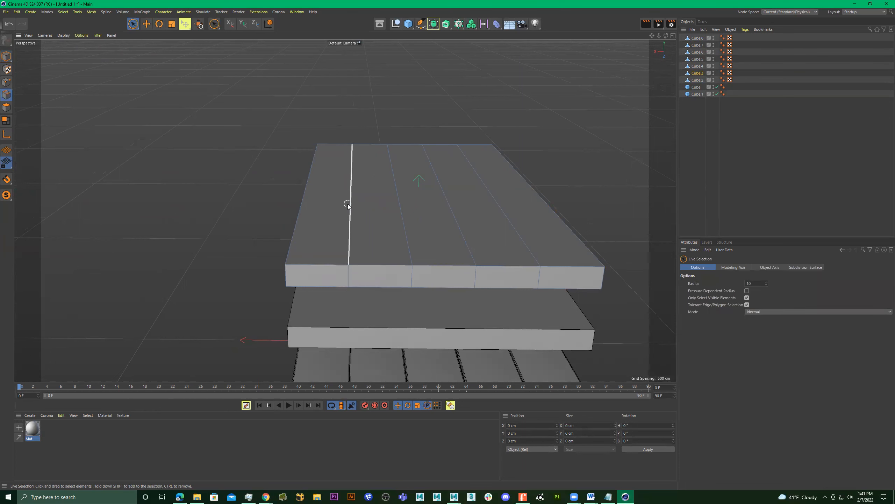
pyautogui.keyDown('alt'); pyautogui.moveTo(377, 223); pyautogui.dragTo(380, 224); pyautogui.keyUp('alt')
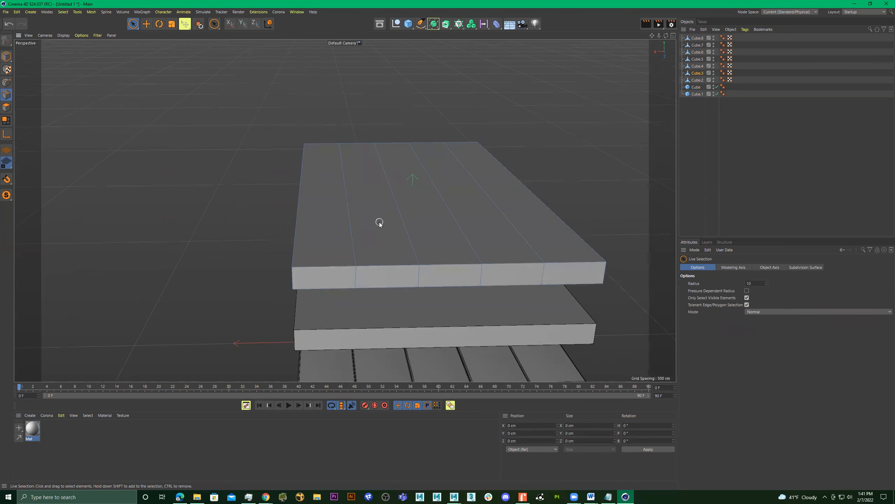
pyautogui.press('u')
pyautogui.press('l')
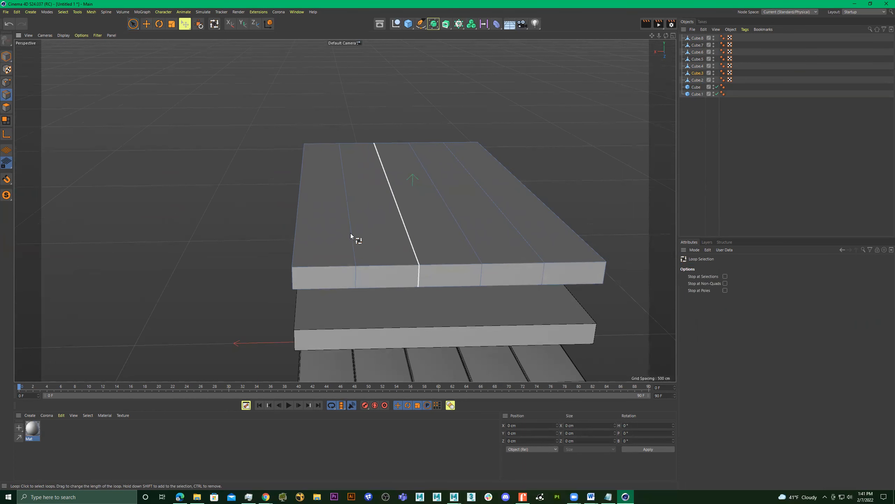
pyautogui.keyDown('alt'); pyautogui.moveTo(363, 257); pyautogui.dragTo(365, 237); pyautogui.keyUp('alt')
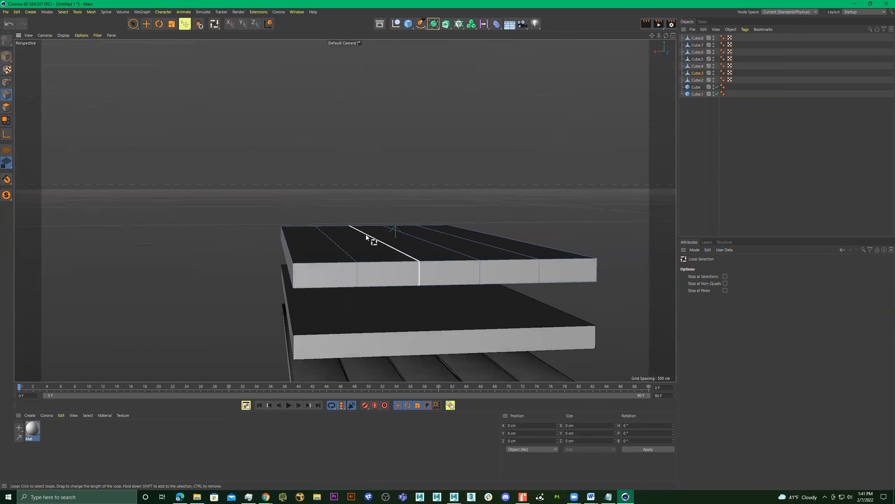
pyautogui.press('n')
pyautogui.press('g')
pyautogui.click(344, 250)
pyautogui.keyDown('shift'); pyautogui.click(382, 243); pyautogui.keyUp('shift')
pyautogui.keyDown('shift'); pyautogui.click(434, 239); pyautogui.keyUp('shift')
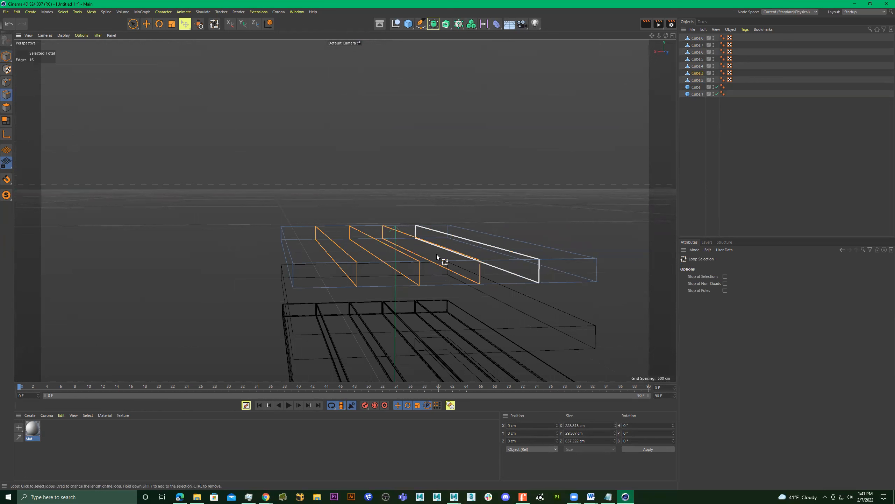
# Switch the wireframe display back to Gouraud shading with lines, keeping the four edge loops selected.
pyautogui.keyDown('alt'); pyautogui.moveTo(436, 254); pyautogui.dragTo(413, 222); pyautogui.keyUp('alt')
pyautogui.press('m')
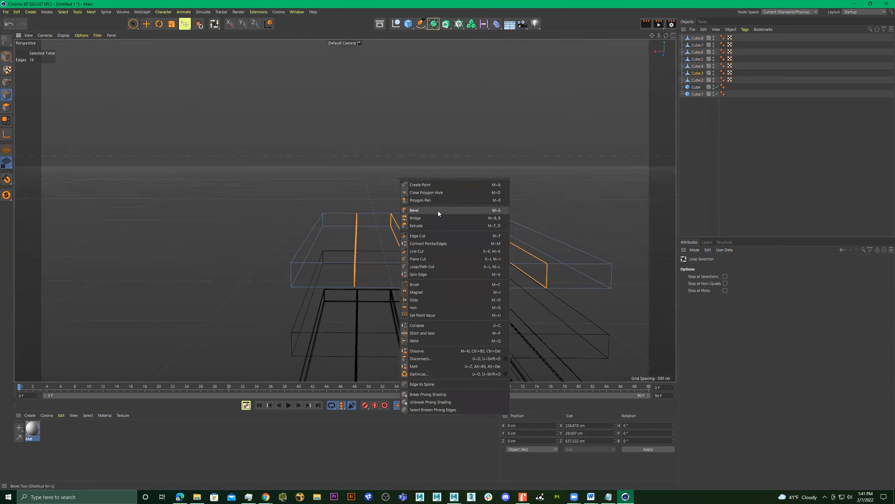
pyautogui.click(367, 165)
pyautogui.press('n')
pyautogui.press('a')
pyautogui.keyDown('alt'); pyautogui.moveTo(397, 223); pyautogui.dragTo(402, 219); pyautogui.keyUp('alt')
pyautogui.press('n')
pyautogui.press('b')
pyautogui.keyDown('alt'); pyautogui.moveTo(402, 219); pyautogui.dragTo(421, 197, button='right'); pyautogui.keyUp('alt')
pyautogui.keyDown('alt'); pyautogui.moveTo(421, 198); pyautogui.dragTo(365, 146, button='middle'); pyautogui.keyUp('alt')
# Bevel the four selected edge loops of the raised slab with a 1 cm offset and 1 subdivision.
pyautogui.rightClick(331, 120)
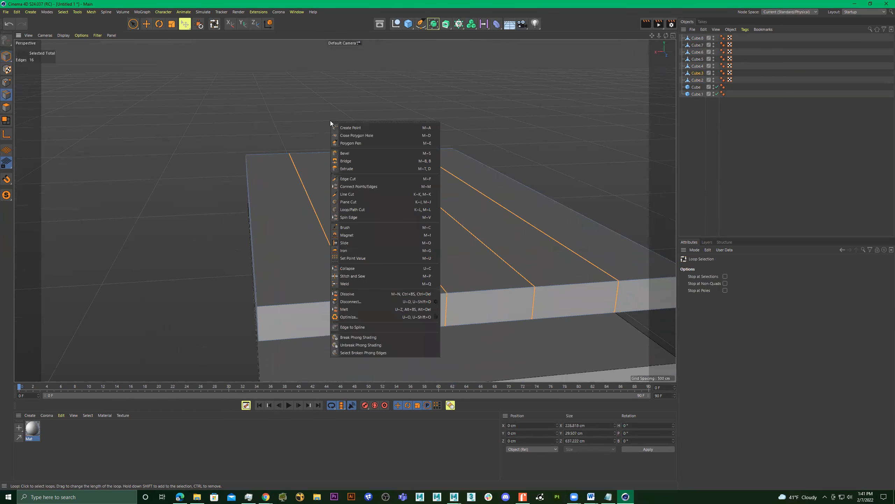
pyautogui.click(363, 155)
pyautogui.moveTo(329, 136); pyautogui.dragTo(338, 136)
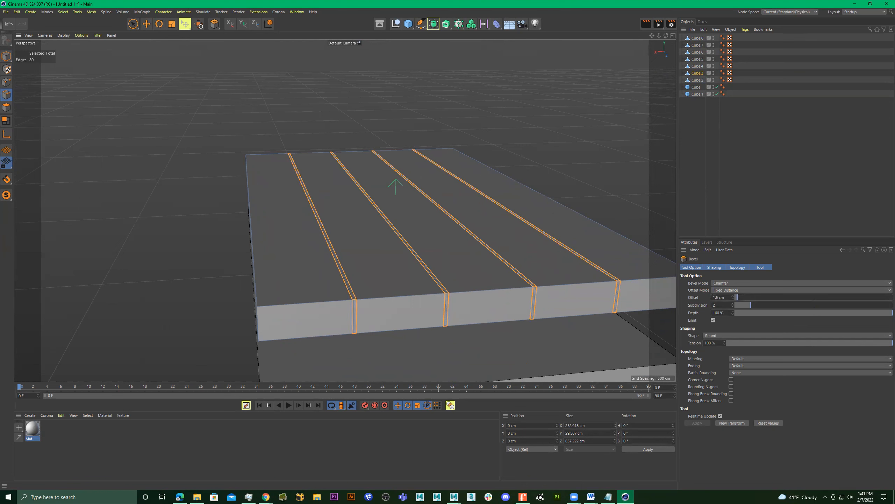
pyautogui.moveTo(748, 304); pyautogui.dragTo(745, 306)
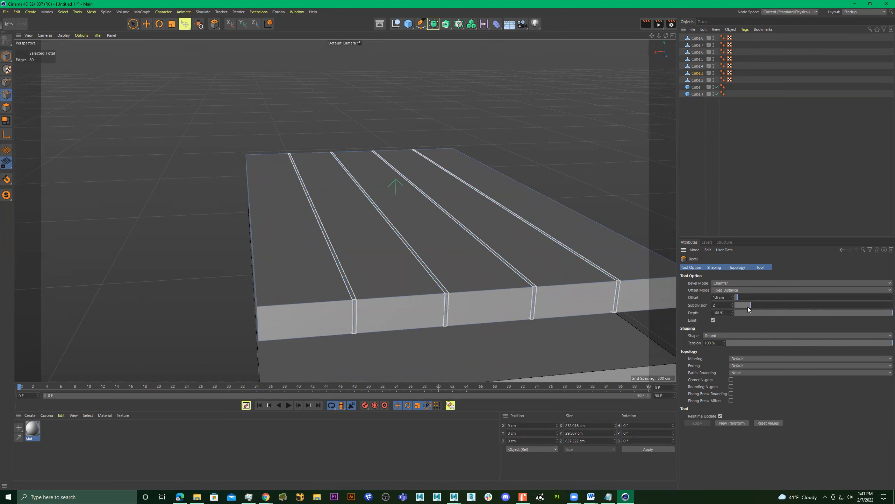
pyautogui.moveTo(748, 306); pyautogui.dragTo(747, 308)
pyautogui.scroll(5, 353, 288)
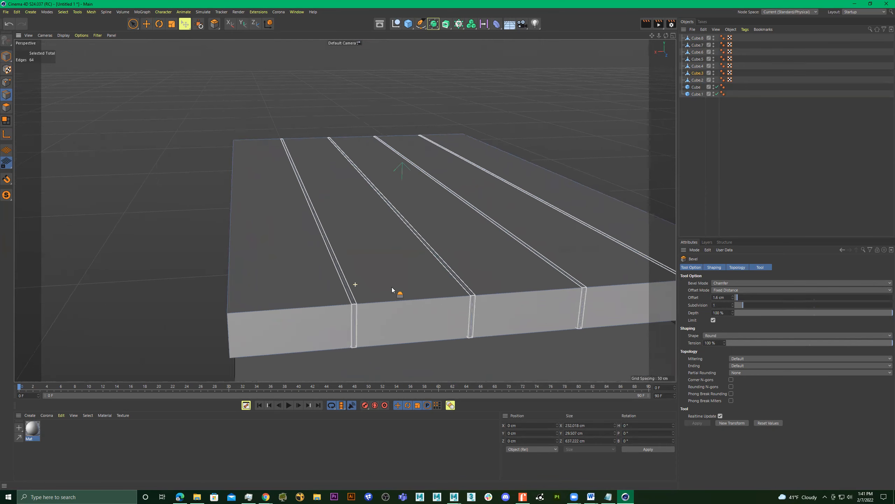
pyautogui.moveTo(738, 296); pyautogui.dragTo(737, 297)
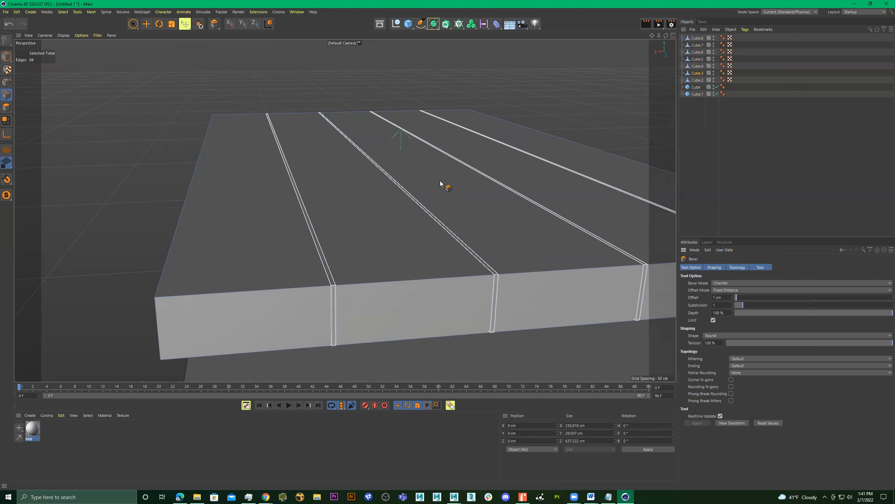
# Loop-select the centre edge loop of each of the four bevelled seams on the raised slab.
pyautogui.press('space')
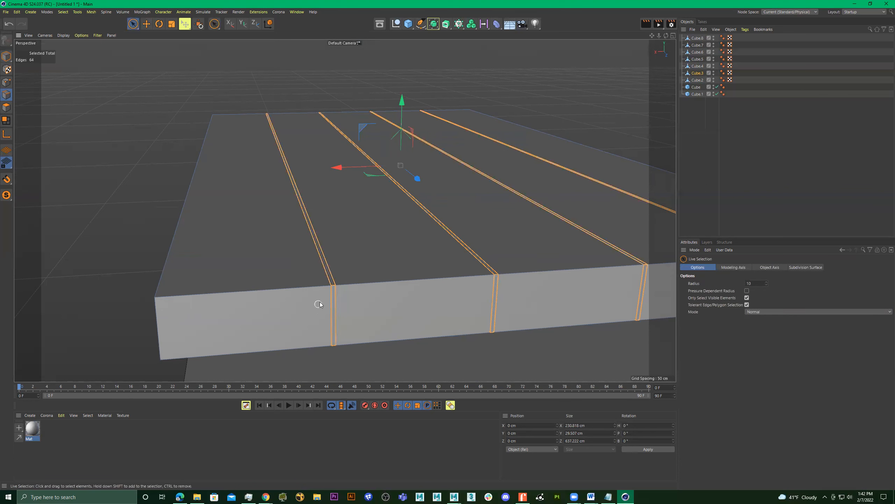
pyautogui.press('u')
pyautogui.press('l')
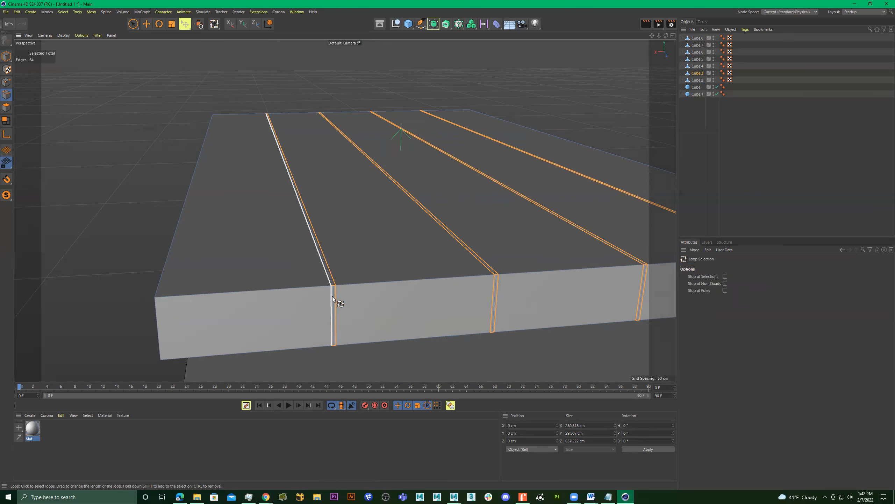
pyautogui.click(333, 296)
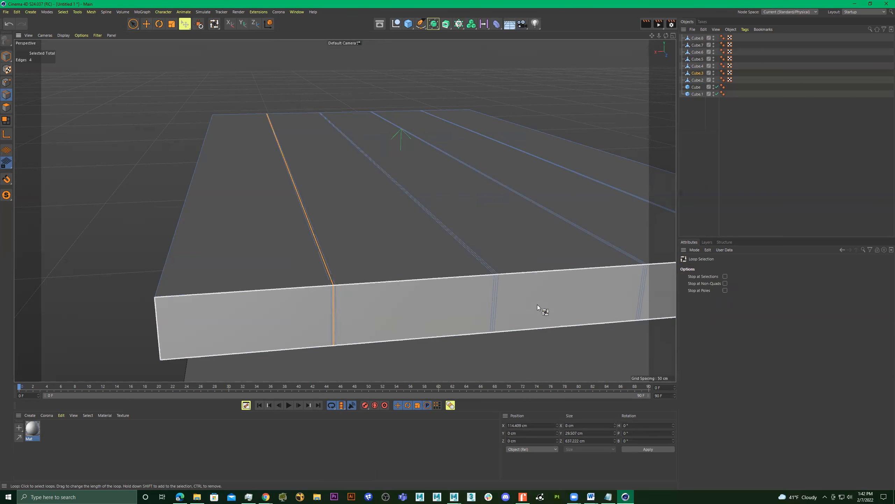
pyautogui.keyDown('shift'); pyautogui.click(496, 287); pyautogui.keyUp('shift')
pyautogui.scroll(5, 535, 270)
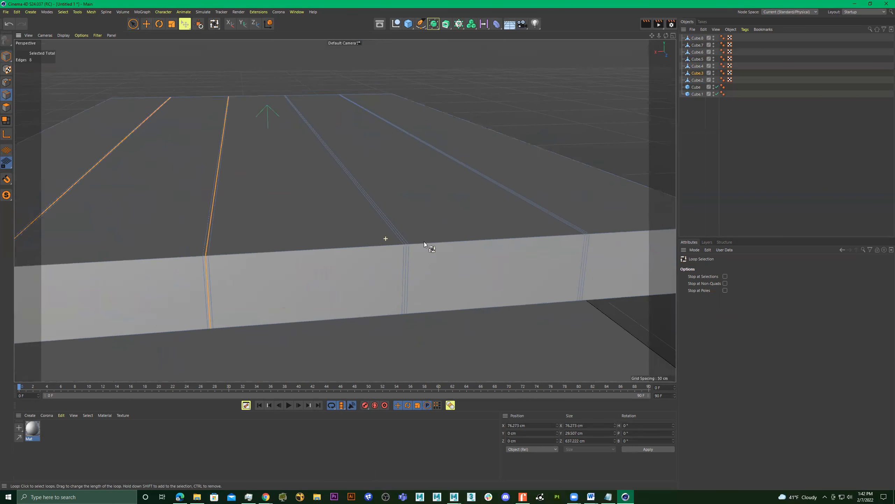
pyautogui.keyDown('alt'); pyautogui.moveTo(498, 257); pyautogui.dragTo(381, 249, button='middle'); pyautogui.keyUp('alt')
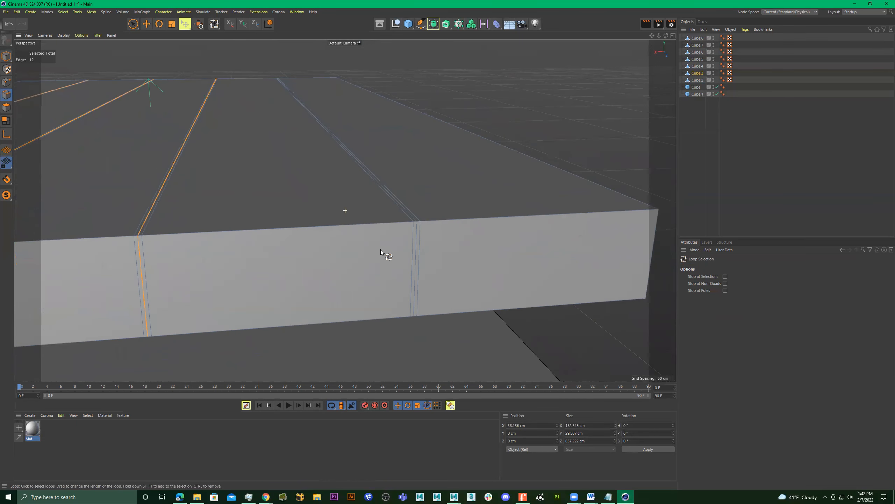
pyautogui.keyDown('shift'); pyautogui.click(416, 242); pyautogui.keyUp('shift')
pyautogui.keyDown('alt'); pyautogui.moveTo(437, 242); pyautogui.dragTo(349, 242, button='right'); pyautogui.keyUp('alt')
pyautogui.keyDown('alt'); pyautogui.moveTo(344, 210); pyautogui.dragTo(445, 228); pyautogui.keyUp('alt')
# Scale the selected centre seam loops vertically to about 29.05 cm high, using the Right view.
pyautogui.press('t')
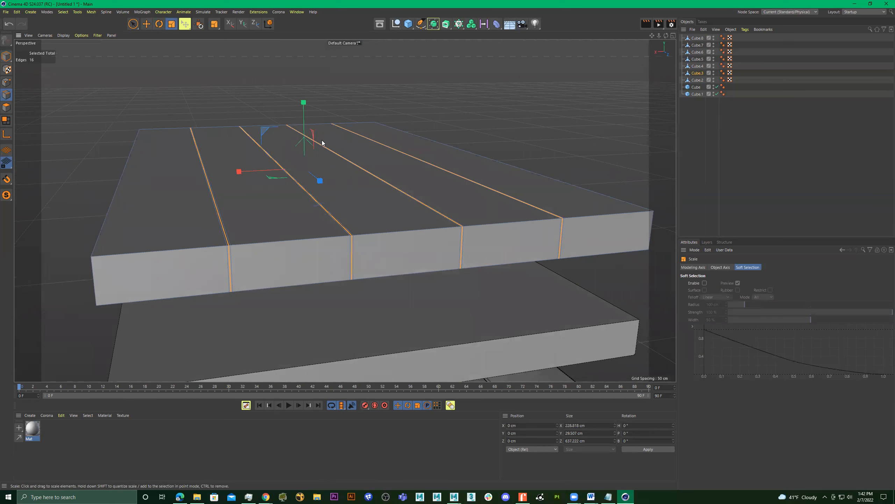
pyautogui.middleClick(345, 150)
pyautogui.middleClick(321, 263)
pyautogui.middleClick(257, 266)
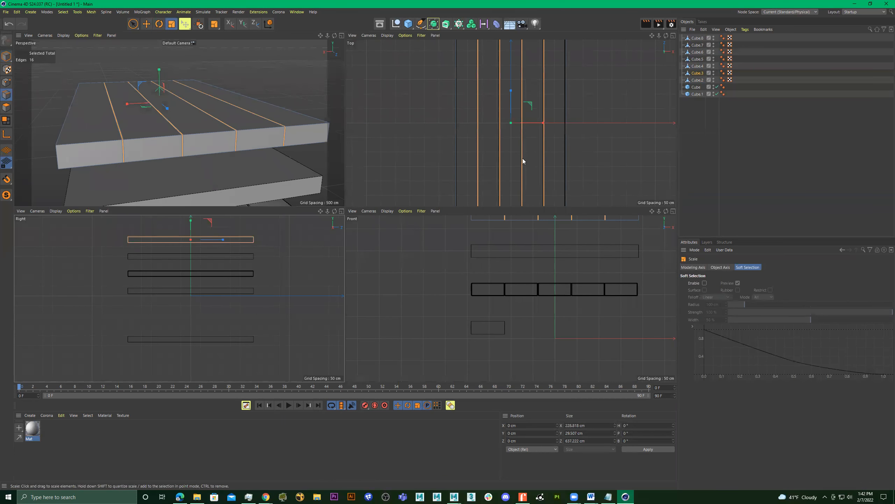
pyautogui.middleClick(259, 219)
pyautogui.keyDown('alt'); pyautogui.moveTo(303, 143); pyautogui.dragTo(335, 286, button='middle'); pyautogui.keyUp('alt')
pyautogui.keyDown('alt'); pyautogui.moveTo(253, 209); pyautogui.dragTo(415, 214, button='right'); pyautogui.keyUp('alt')
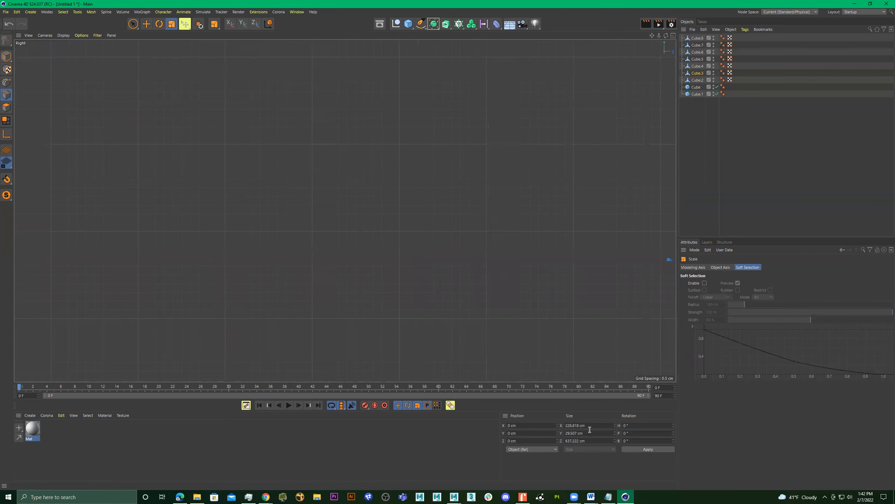
pyautogui.press('o')
pyautogui.press('i')
pyautogui.keyDown('alt'); pyautogui.moveTo(332, 205); pyautogui.dragTo(464, 282, button='right'); pyautogui.keyUp('alt')
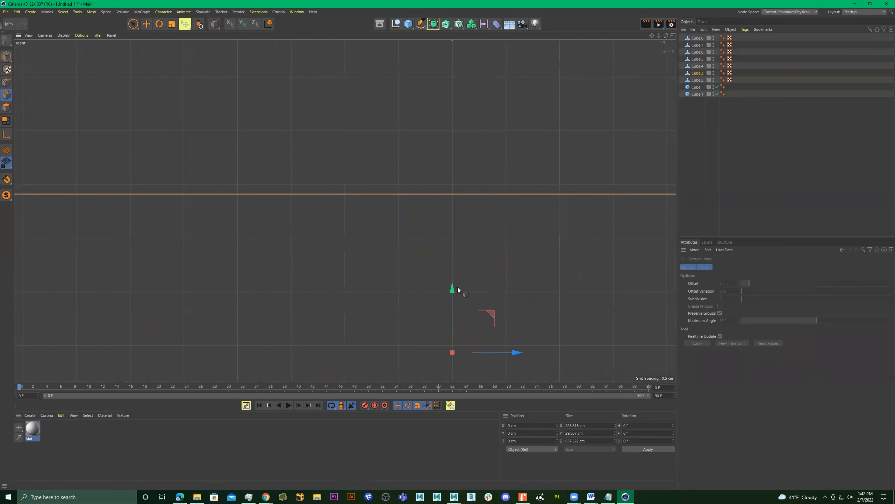
pyautogui.press('t')
pyautogui.moveTo(450, 287); pyautogui.dragTo(450, 288)
pyautogui.middleClick(485, 254)
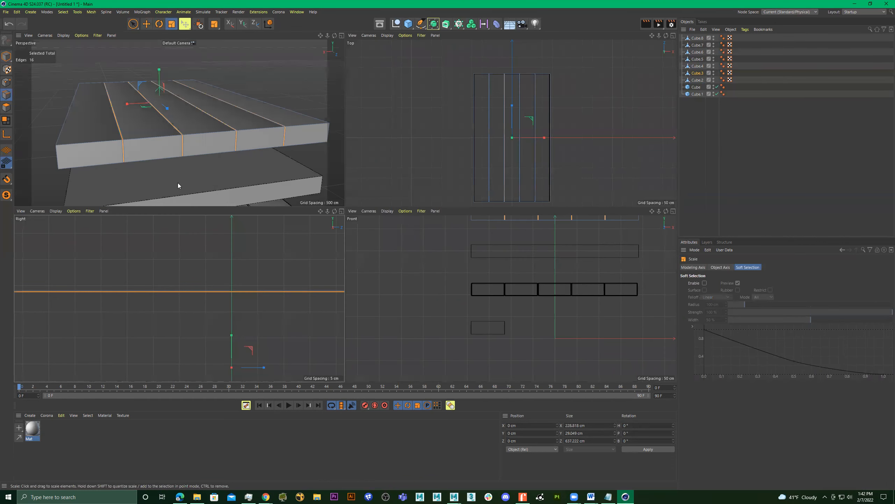
# Scale the selected centre seam loops along Z to about 636.09 cm so the grooves also recess at the slab's ends.
pyautogui.keyDown('alt'); pyautogui.moveTo(127, 146); pyautogui.dragTo(187, 136, button='right'); pyautogui.keyUp('alt')
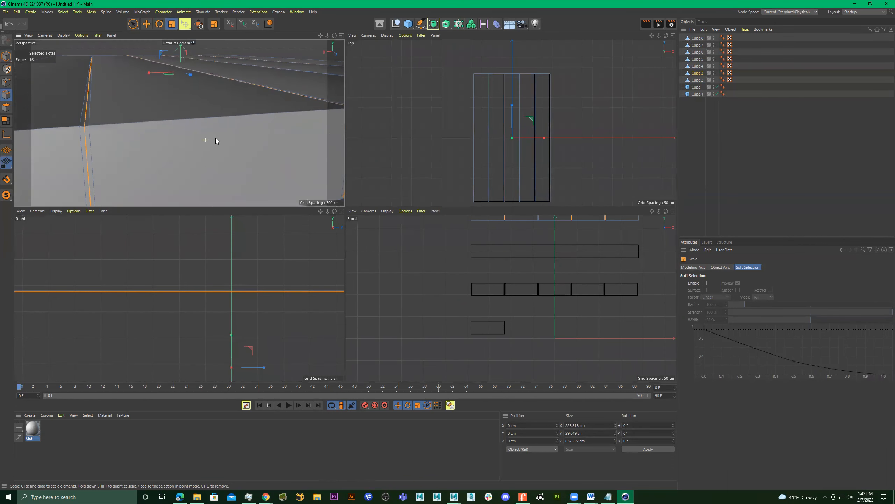
pyautogui.keyDown('alt'); pyautogui.moveTo(188, 135); pyautogui.dragTo(282, 130); pyautogui.keyUp('alt')
pyautogui.moveTo(229, 124)
pyautogui.keyDown('alt'); pyautogui.mouseDown(button='right')
pyautogui.moveTo(174, 124)
pyautogui.moveTo(225, 128)
pyautogui.mouseUp(button='right'); pyautogui.keyUp('alt')
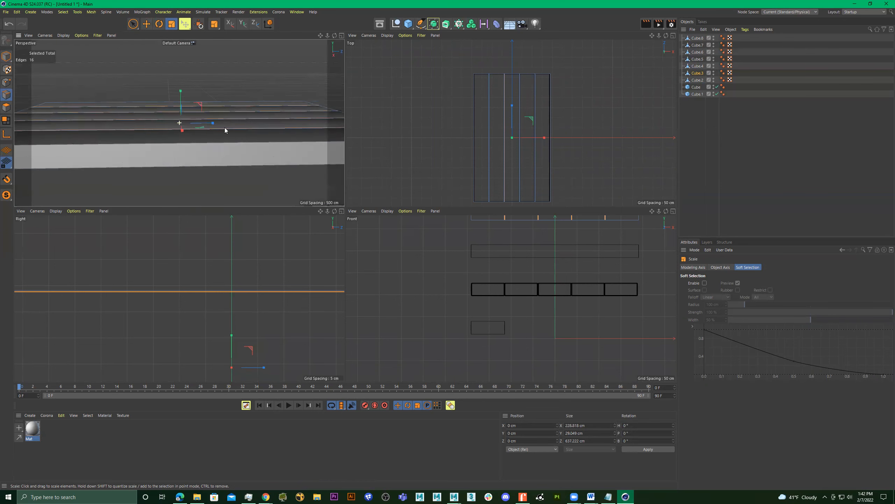
pyautogui.middleClick(224, 131)
pyautogui.keyDown('alt'); pyautogui.moveTo(343, 201); pyautogui.dragTo(453, 181); pyautogui.keyUp('alt')
pyautogui.keyDown('alt'); pyautogui.moveTo(199, 227); pyautogui.dragTo(444, 232); pyautogui.keyUp('alt')
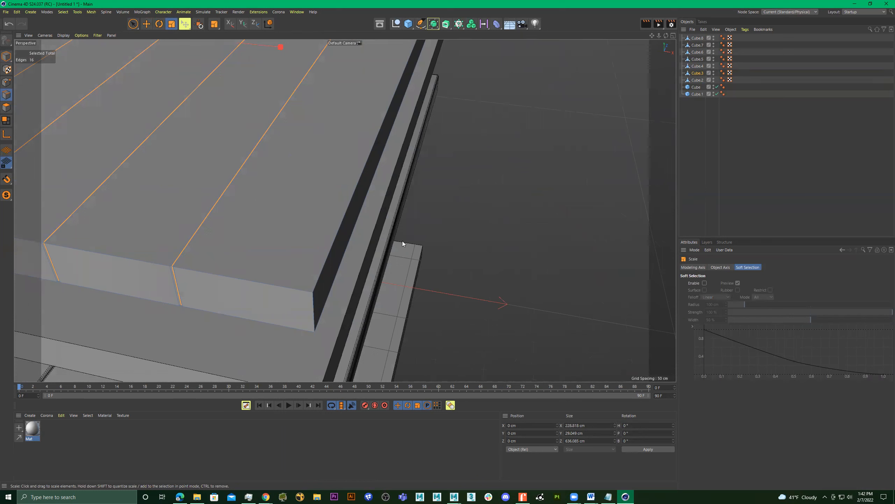
pyautogui.click(463, 254)
pyautogui.keyDown('alt'); pyautogui.moveTo(464, 253); pyautogui.dragTo(387, 248); pyautogui.keyUp('alt')
# Switch to model mode and compare the stacked slab versions from several angles.
pyautogui.click(8, 58)
pyautogui.click(415, 167)
pyautogui.keyDown('alt'); pyautogui.moveTo(415, 168); pyautogui.dragTo(408, 204); pyautogui.keyUp('alt')
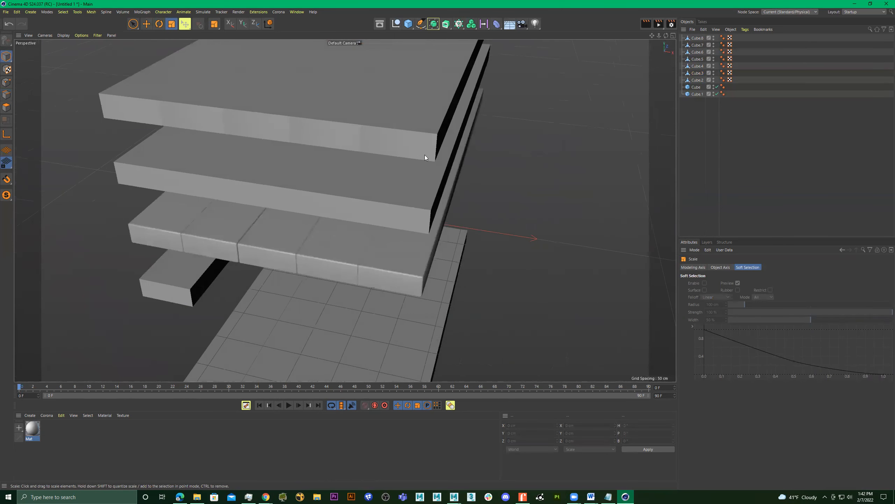
pyautogui.keyDown('alt'); pyautogui.moveTo(425, 155); pyautogui.dragTo(330, 273, button='middle'); pyautogui.keyUp('alt')
pyautogui.moveTo(338, 246)
pyautogui.keyDown('alt'); pyautogui.mouseDown()
pyautogui.moveTo(362, 278)
pyautogui.moveTo(394, 284)
pyautogui.moveTo(342, 283)
pyautogui.moveTo(309, 308)
pyautogui.moveTo(382, 275)
pyautogui.moveTo(339, 270)
pyautogui.moveTo(346, 197)
pyautogui.moveTo(289, 217)
pyautogui.moveTo(282, 168)
pyautogui.moveTo(337, 195)
pyautogui.moveTo(320, 290)
pyautogui.moveTo(303, 283)
pyautogui.moveTo(266, 293)
pyautogui.moveTo(380, 273)
pyautogui.moveTo(295, 216)
pyautogui.moveTo(266, 254)
pyautogui.moveTo(316, 255)
pyautogui.moveTo(305, 242)
pyautogui.moveTo(381, 244)
pyautogui.mouseUp(); pyautogui.keyUp('alt')
pyautogui.click(288, 217)
pyautogui.click(324, 293)
pyautogui.click(264, 292)
pyautogui.click(266, 252)
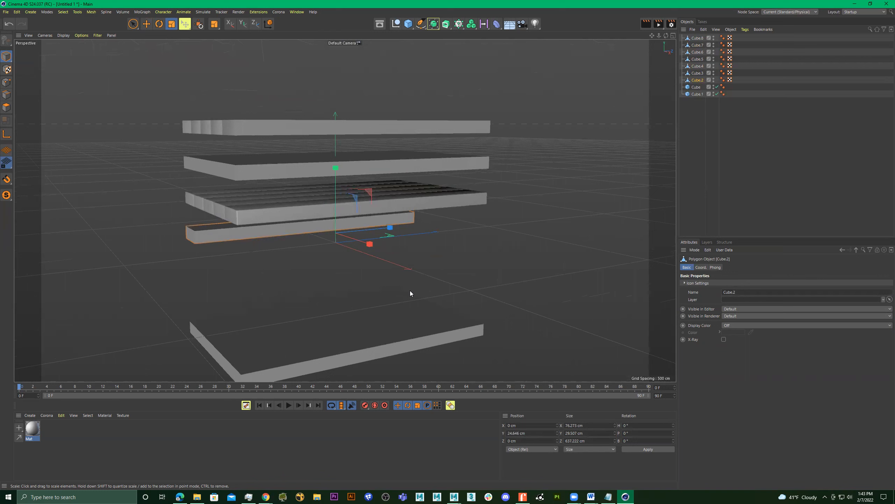
pyautogui.keyDown('alt'); pyautogui.moveTo(422, 247); pyautogui.dragTo(451, 178); pyautogui.keyUp('alt')
# Select the top slab and try to scale it thinner along Y.
pyautogui.click(414, 164)
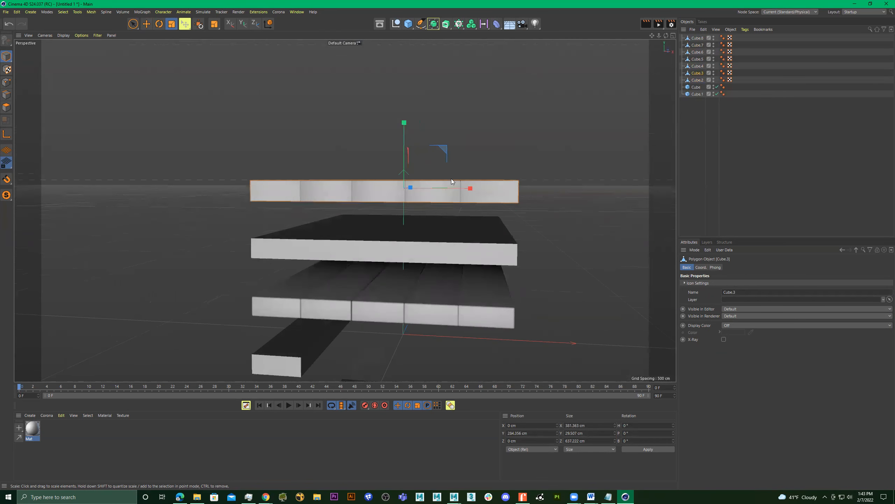
pyautogui.moveTo(403, 123); pyautogui.dragTo(398, 176)
pyautogui.hotkey('ctrl', 'z')
# In point mode, rectangle-select all points along the raised slab's upper face in the Front view and lower them to about Y 5.55 cm.
pyautogui.keyDown('alt'); pyautogui.moveTo(335, 203); pyautogui.dragTo(341, 209); pyautogui.keyUp('alt')
pyautogui.click(6, 83)
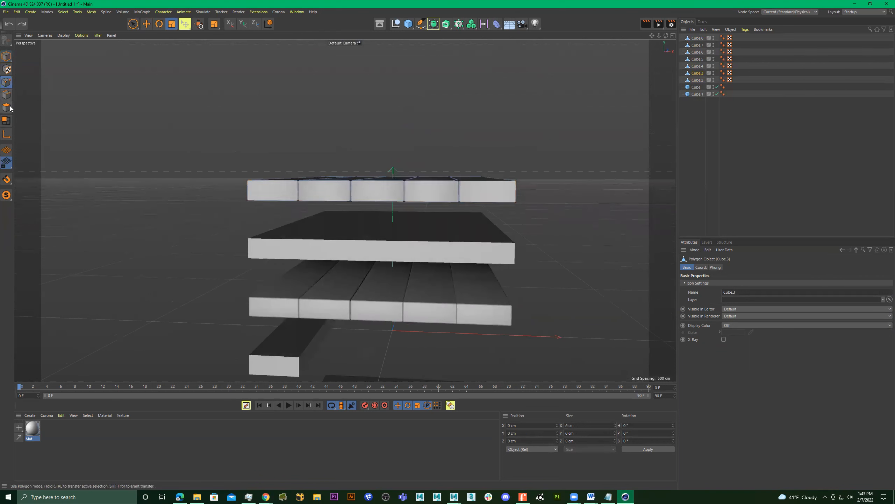
pyautogui.click(133, 24)
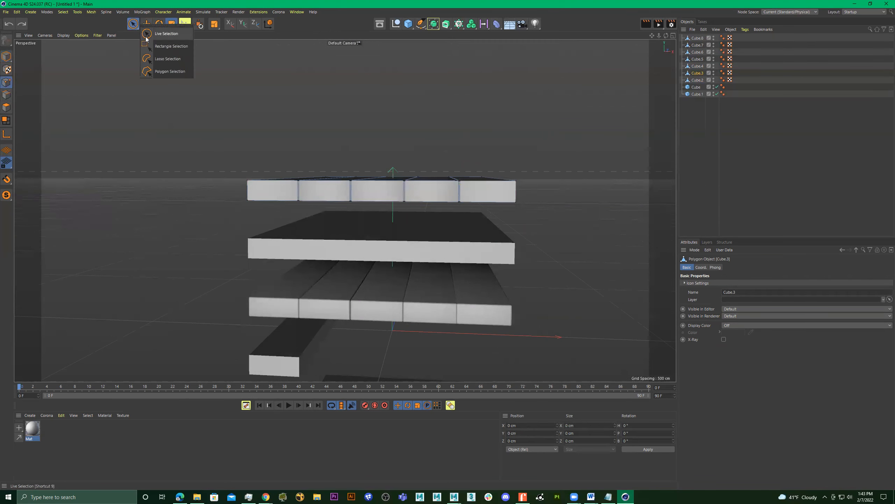
pyautogui.click(165, 47)
pyautogui.keyDown('alt'); pyautogui.moveTo(312, 129); pyautogui.dragTo(337, 129); pyautogui.keyUp('alt')
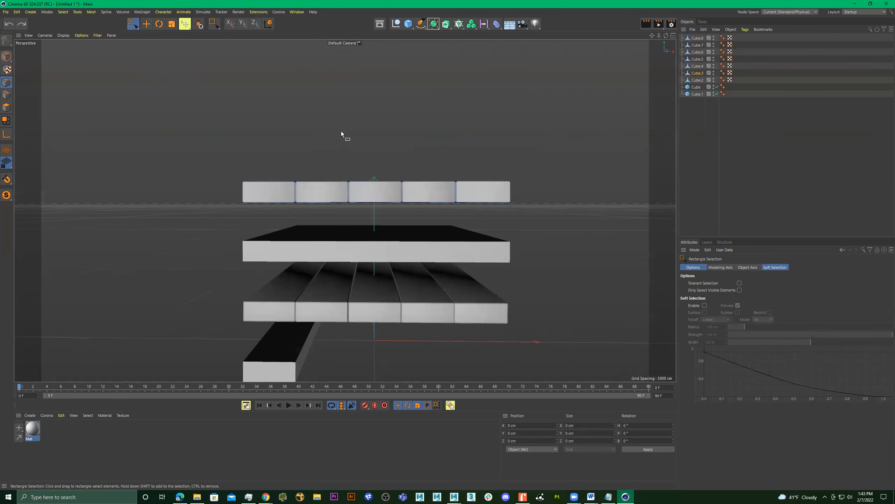
pyautogui.press('n')
pyautogui.press('g')
pyautogui.middleClick(437, 334)
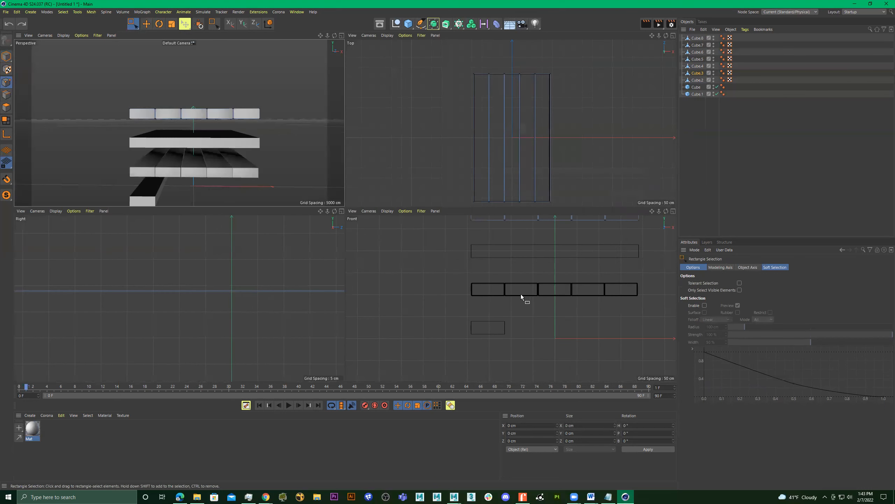
pyautogui.scroll(-3, 551, 271)
pyautogui.moveTo(606, 245); pyautogui.dragTo(462, 269)
pyautogui.moveTo(532, 234); pyautogui.dragTo(533, 237)
pyautogui.scroll(10, 485, 255)
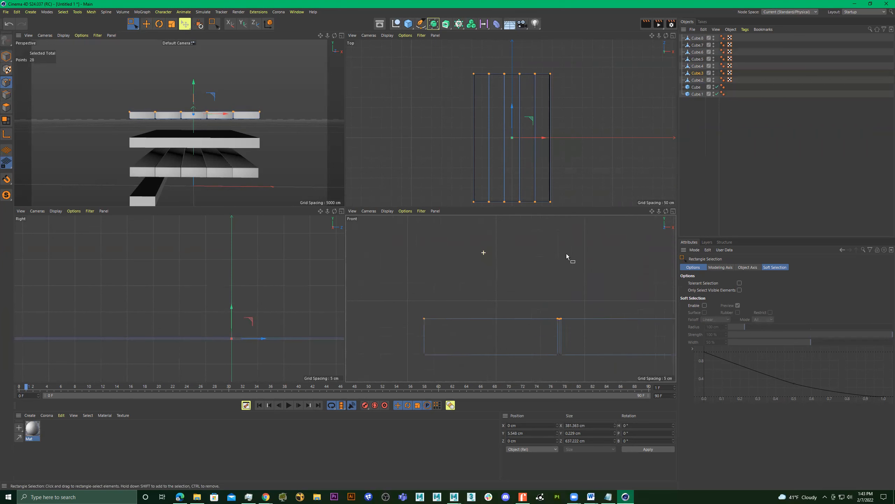
pyautogui.scroll(-2, 491, 261)
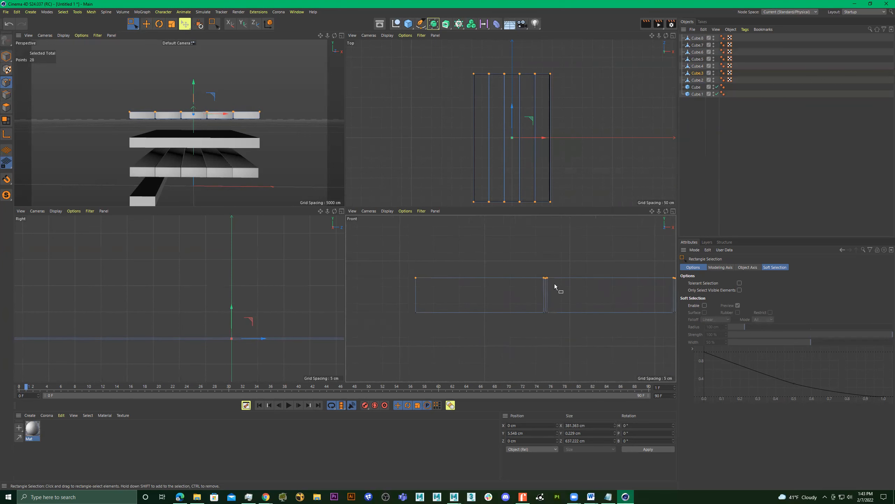
# Try to scale the slab's selected upper points along Y in the enlarged Front view.
pyautogui.keyDown('alt'); pyautogui.moveTo(588, 276); pyautogui.dragTo(488, 270, button='middle'); pyautogui.keyUp('alt')
pyautogui.keyDown('alt'); pyautogui.moveTo(533, 274); pyautogui.dragTo(572, 272, button='right'); pyautogui.keyUp('alt')
pyautogui.keyDown('alt'); pyautogui.moveTo(545, 273); pyautogui.dragTo(487, 279, button='middle'); pyautogui.keyUp('alt')
pyautogui.press('F1')
pyautogui.press('F4')
pyautogui.keyDown('alt'); pyautogui.moveTo(511, 203); pyautogui.dragTo(453, 214, button='middle'); pyautogui.keyUp('alt')
pyautogui.press('t')
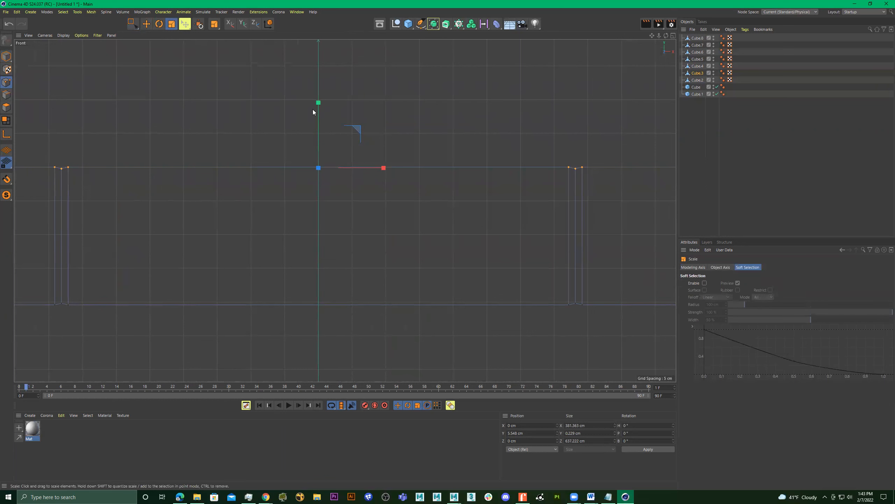
pyautogui.scroll(5, 565, 162)
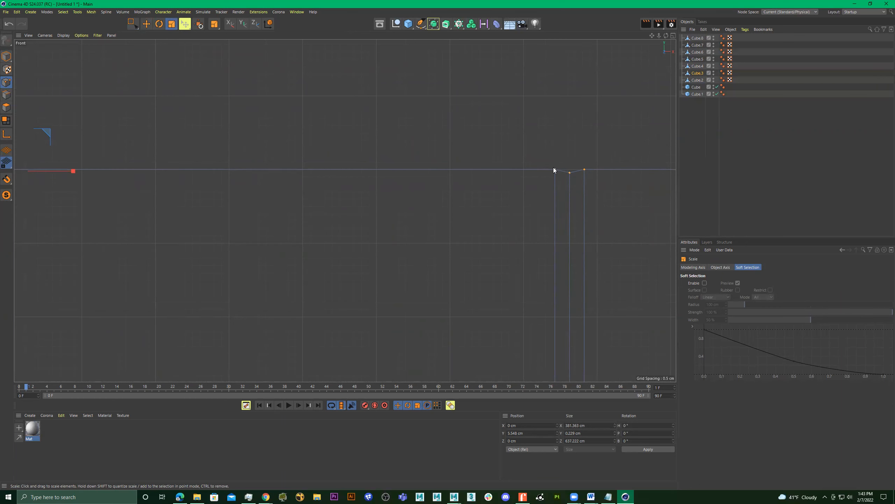
pyautogui.scroll(-5, 455, 172)
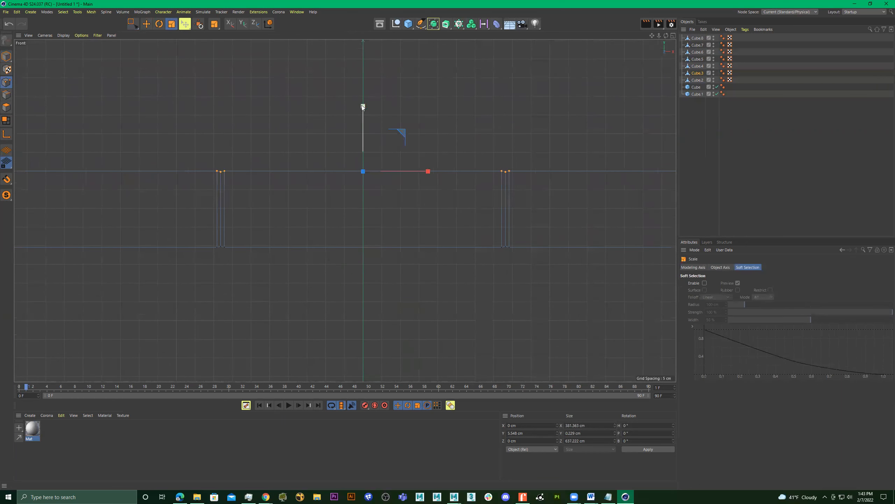
pyautogui.moveTo(365, 130); pyautogui.dragTo(364, 131)
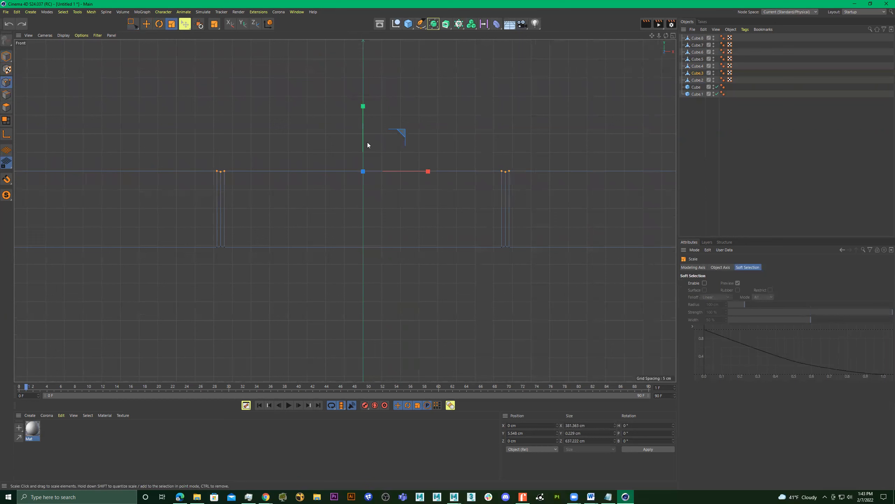
# Try to scale the whole top slab along Y in model mode, both thinner and thicker, undoing each attempt.
pyautogui.click(7, 56)
pyautogui.moveTo(363, 128); pyautogui.dragTo(403, 182)
pyautogui.scroll(10, 506, 187)
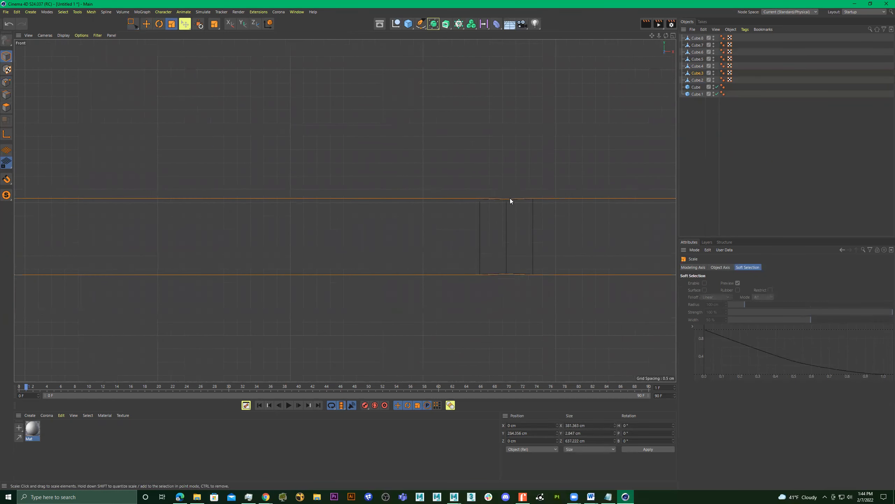
pyautogui.scroll(-10, 458, 208)
pyautogui.hotkey('ctrl', 'z')
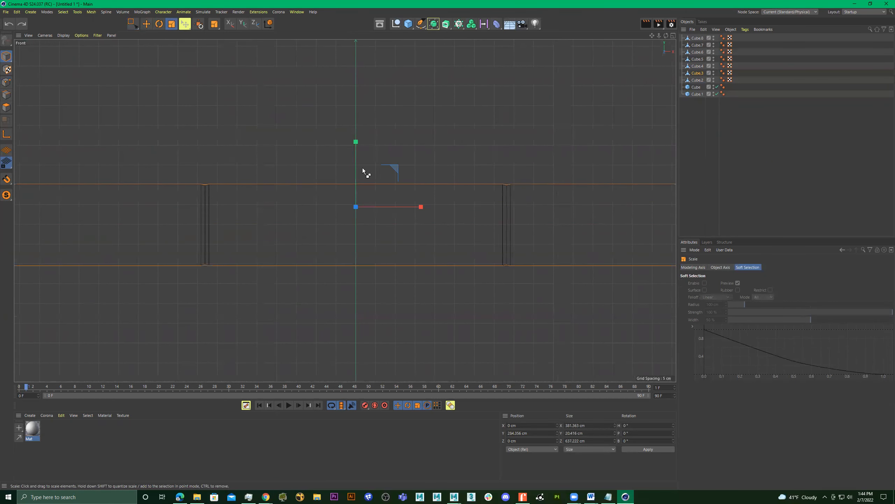
pyautogui.moveTo(354, 143); pyautogui.dragTo(356, 42)
pyautogui.hotkey('ctrl', 'z')
# In point mode, rectangle-select the top slab's upper points and move them down to about Y 2.37 cm to thin the slab.
pyautogui.scroll(-3, 406, 218)
pyautogui.scroll(-1, 463, 217)
pyautogui.click(7, 82)
pyautogui.press('0')
pyautogui.moveTo(235, 146); pyautogui.dragTo(631, 222)
pyautogui.moveTo(443, 148)
pyautogui.mouseDown()
pyautogui.moveTo(451, 148)
pyautogui.moveTo(447, 137)
pyautogui.moveTo(443, 150)
pyautogui.mouseUp()
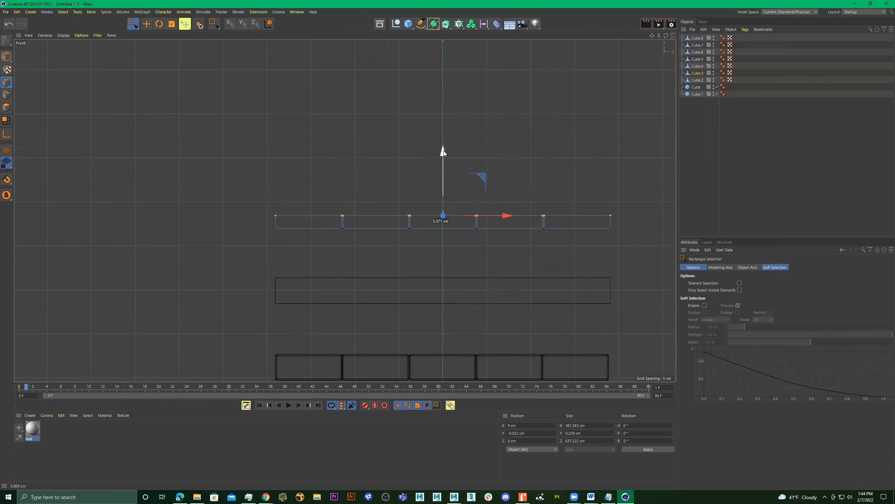
# Inspect the thinned top slab against the other slab versions in the perspective view.
pyautogui.middleClick(413, 147)
pyautogui.middleClick(275, 137)
pyautogui.keyDown('alt'); pyautogui.moveTo(274, 137); pyautogui.dragTo(356, 155); pyautogui.keyUp('alt')
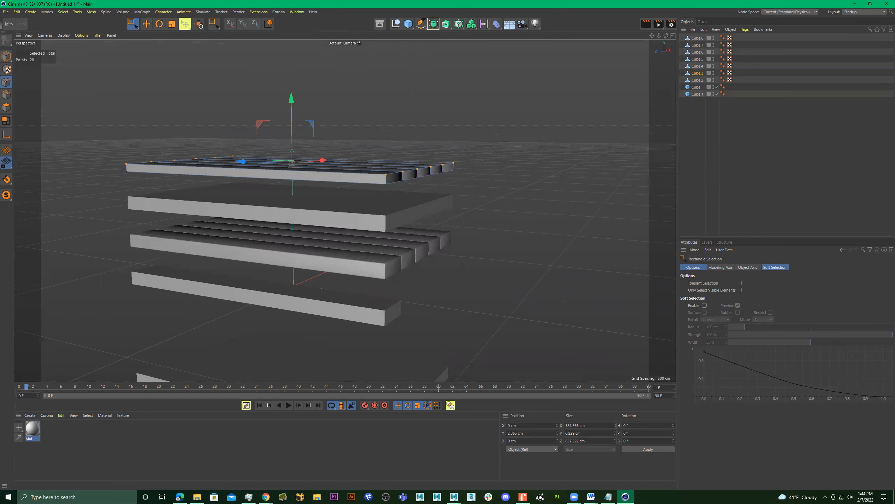
pyautogui.hotkey('alt', 'Tab')
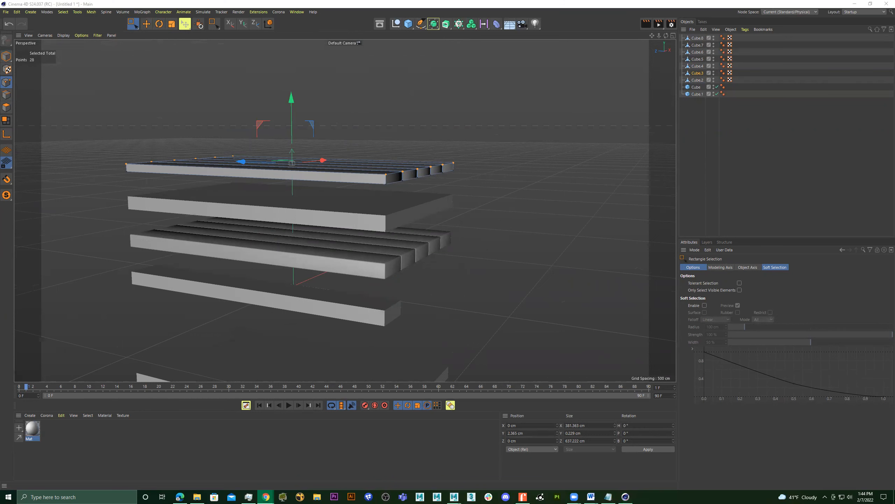
pyautogui.keyDown('alt'); pyautogui.moveTo(435, 204); pyautogui.dragTo(521, 177); pyautogui.keyUp('alt')
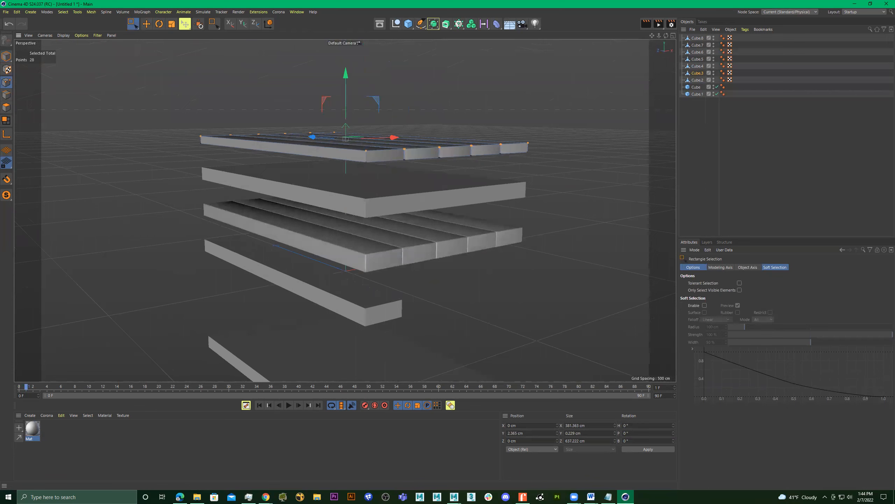